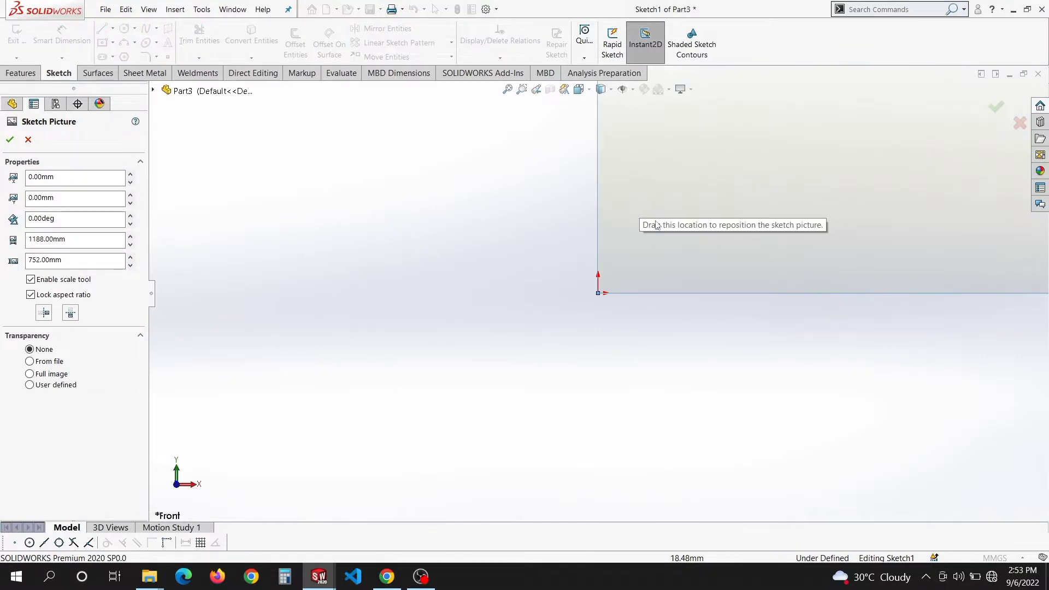
Accept the reference picture in the sketch at its size of 1188 by 752 mm
scroll(573, 312, up, 2)
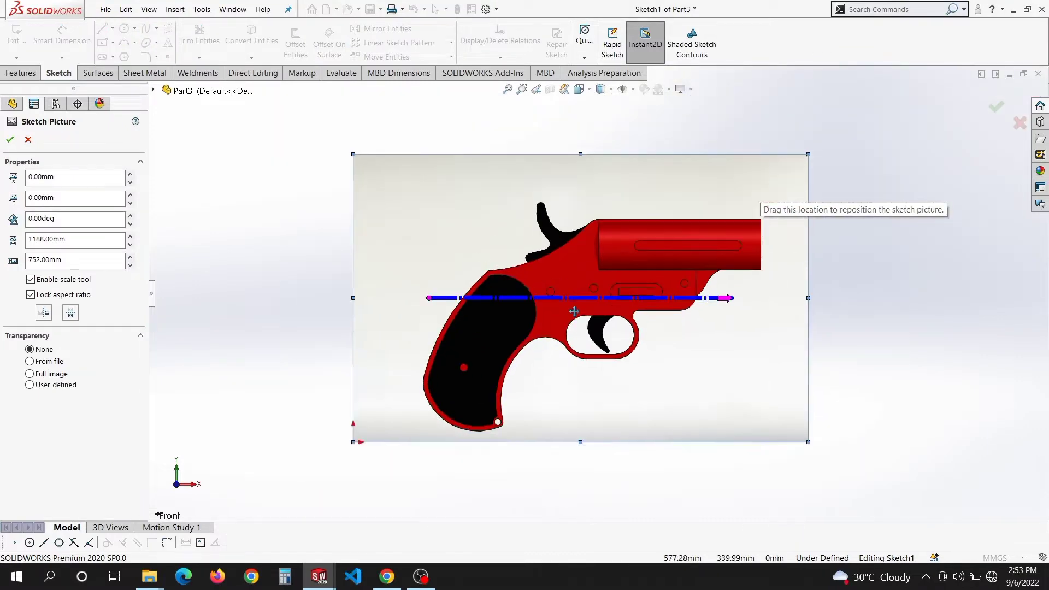
key(Return)
scroll(557, 288, down, 3)
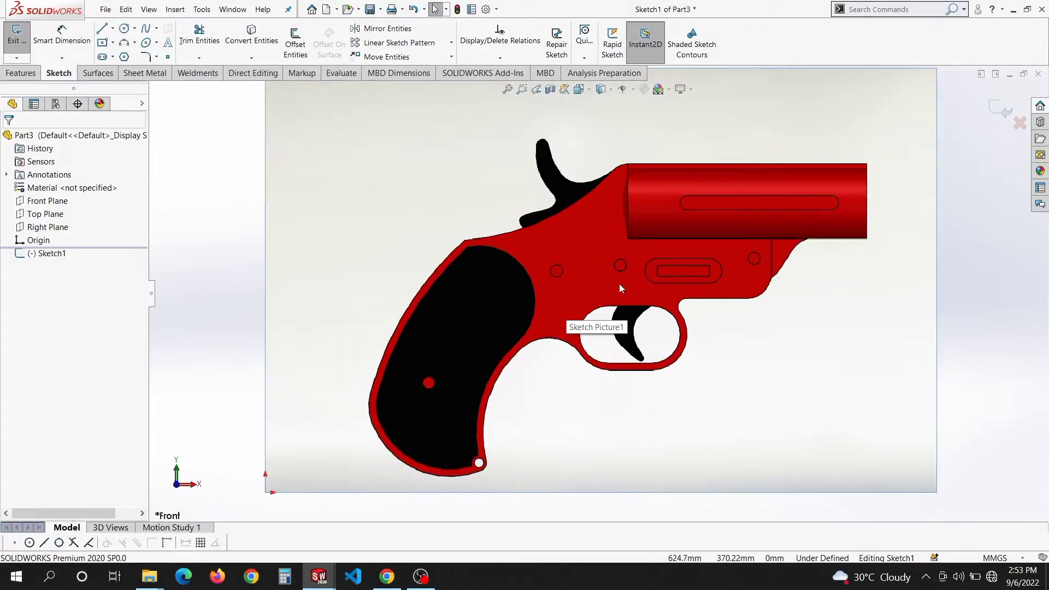
mouse_move(618, 284)
middle_down()
mouse_move(650, 297)
mouse_move(615, 287)
middle_up()
scroll(615, 287, up, 2)
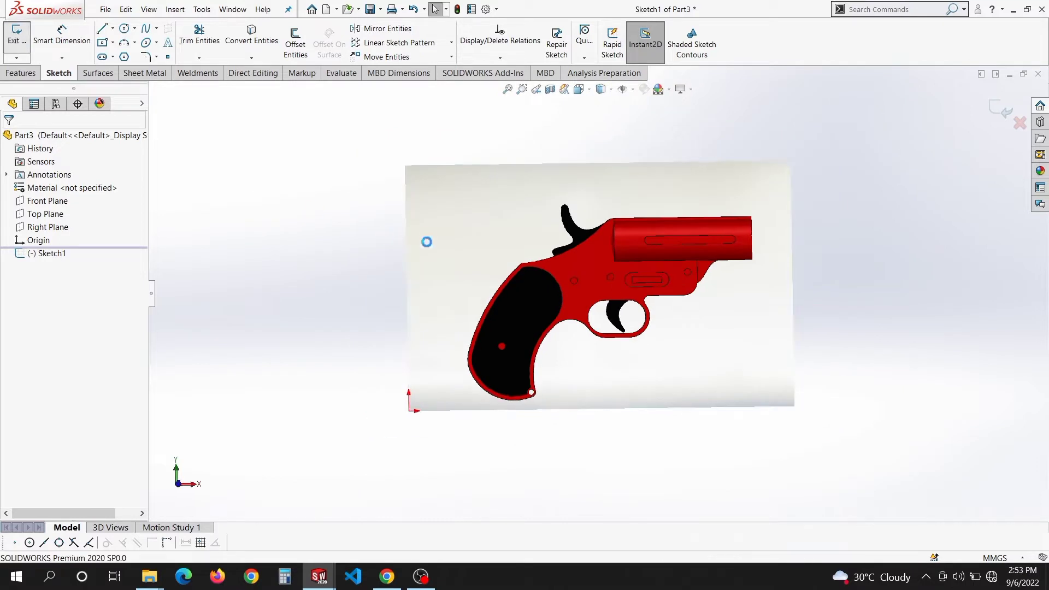
Create a reference plane offset 800 mm from the Front Plane
click(19, 74)
click(537, 57)
click(541, 70)
middle_drag(604, 195, 632, 227)
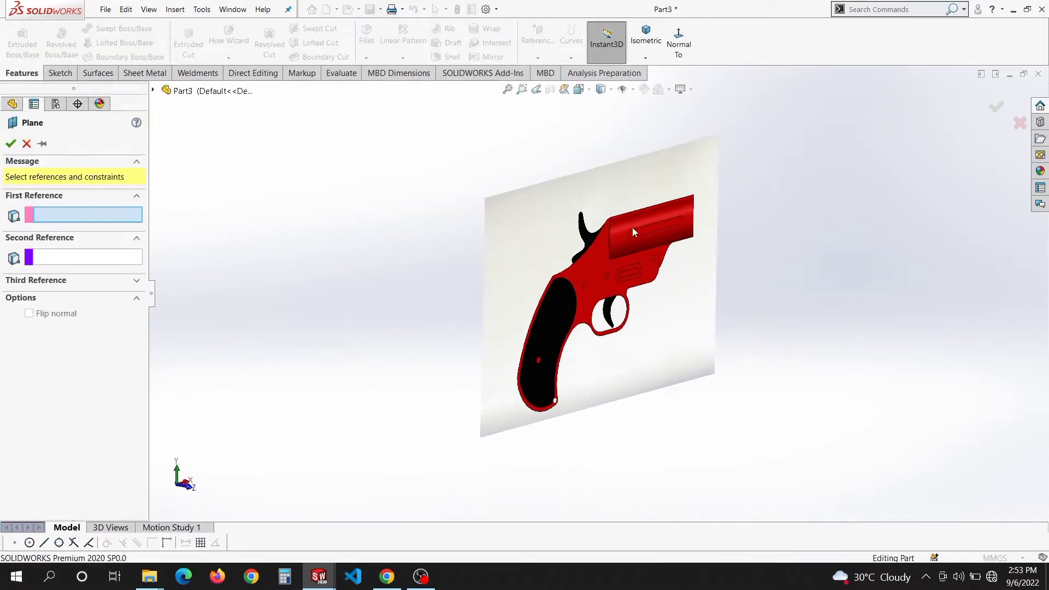
click(206, 156)
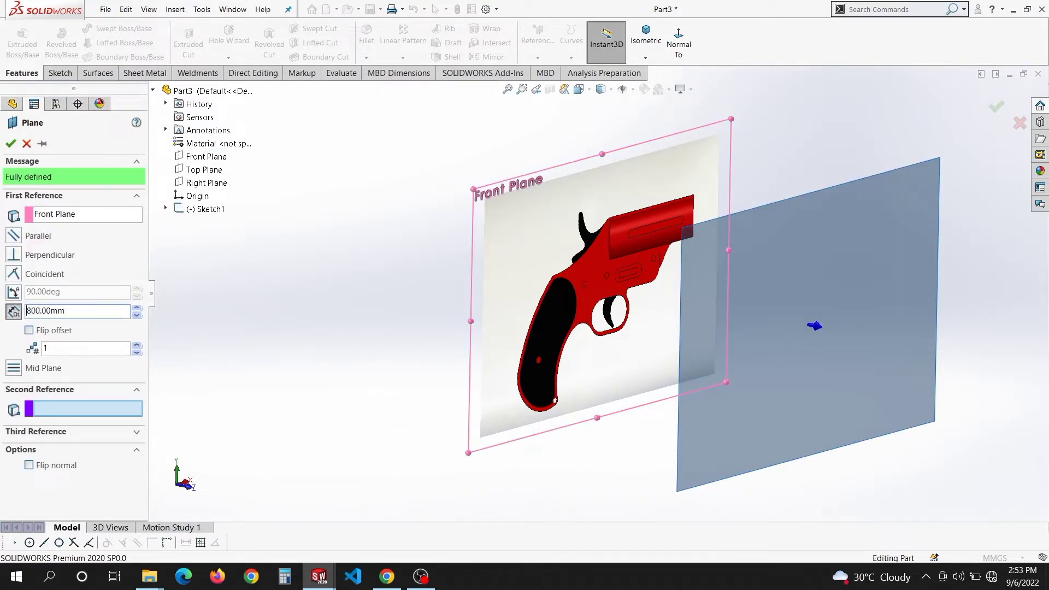
click(11, 145)
Start a sketch on the offset plane and trace the barrel's rear edge, its lower edge and the frame's vertical front edge with connected lines
right_click(841, 204)
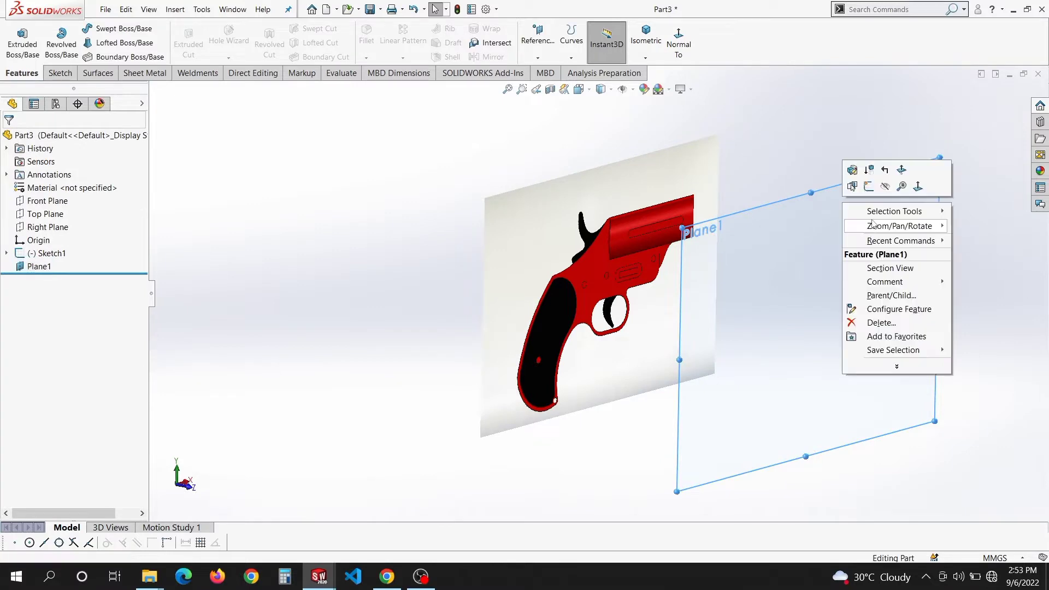
click(874, 192)
scroll(614, 277, down, 3)
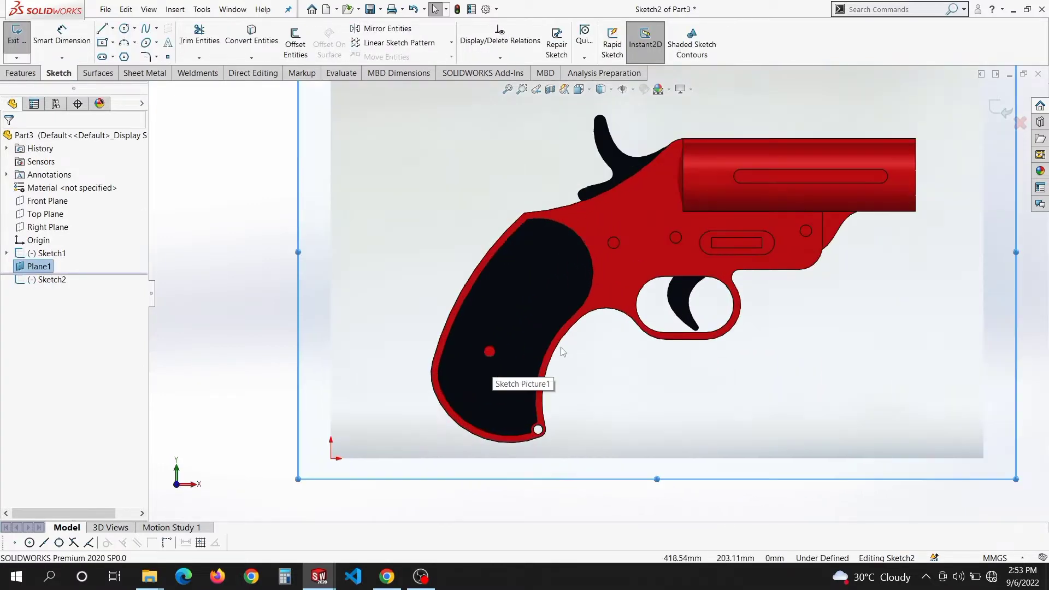
scroll(624, 282, up, 2)
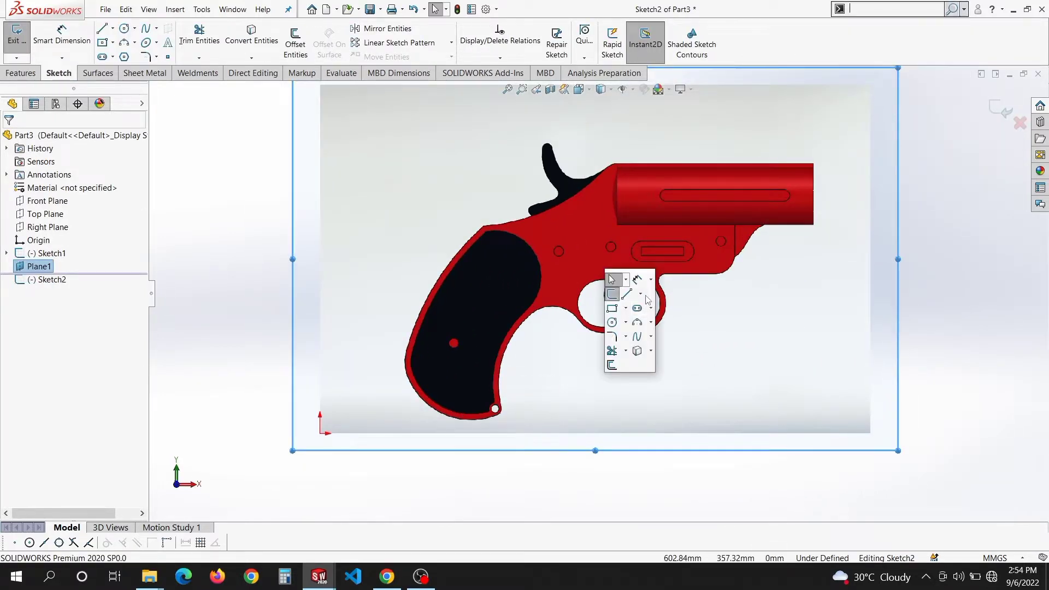
click(626, 293)
scroll(617, 164, down, 5)
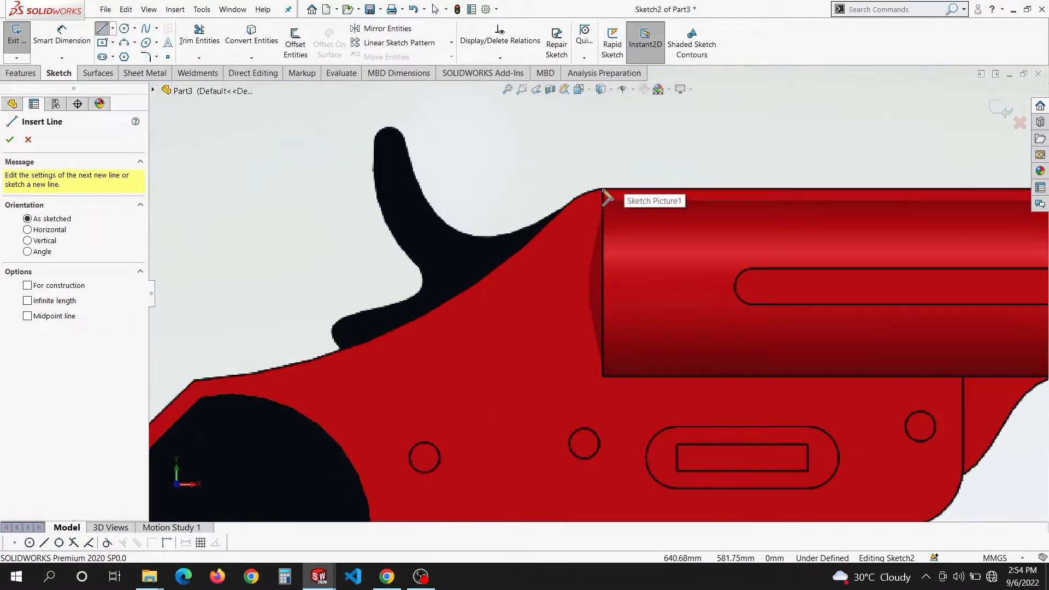
click(604, 191)
click(602, 376)
scroll(850, 351, down, 2)
click(850, 352)
scroll(831, 409, up, 3)
click(704, 379)
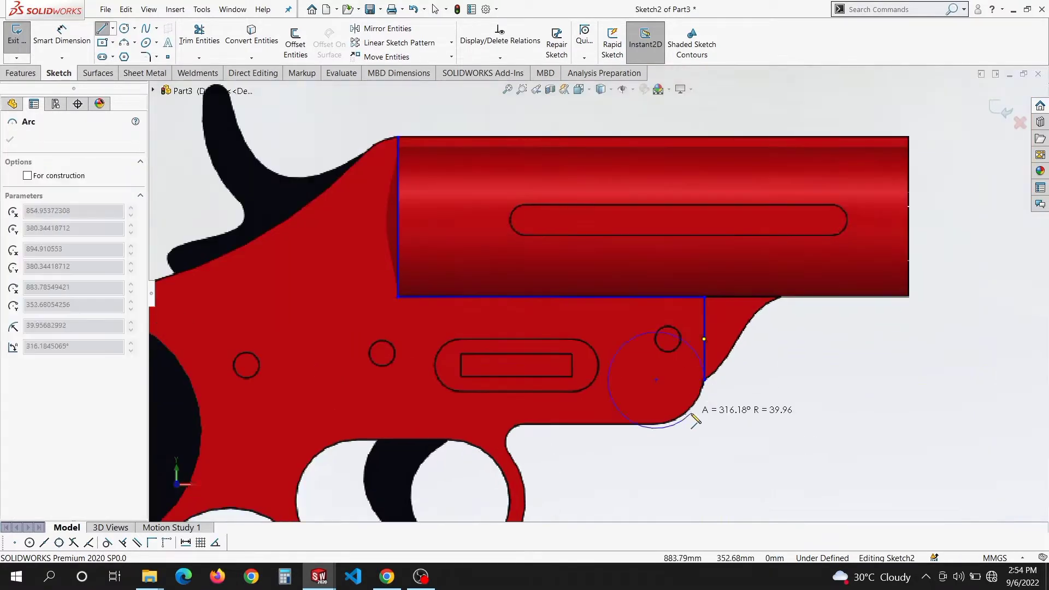
key(Escape)
Trace the frame's lower front corner with a spline about 54 mm long and draw a horizontal line along the frame's lower edge to the trigger guard
scroll(698, 408, up, 1)
scroll(699, 408, down, 4)
key(s)
click(705, 379)
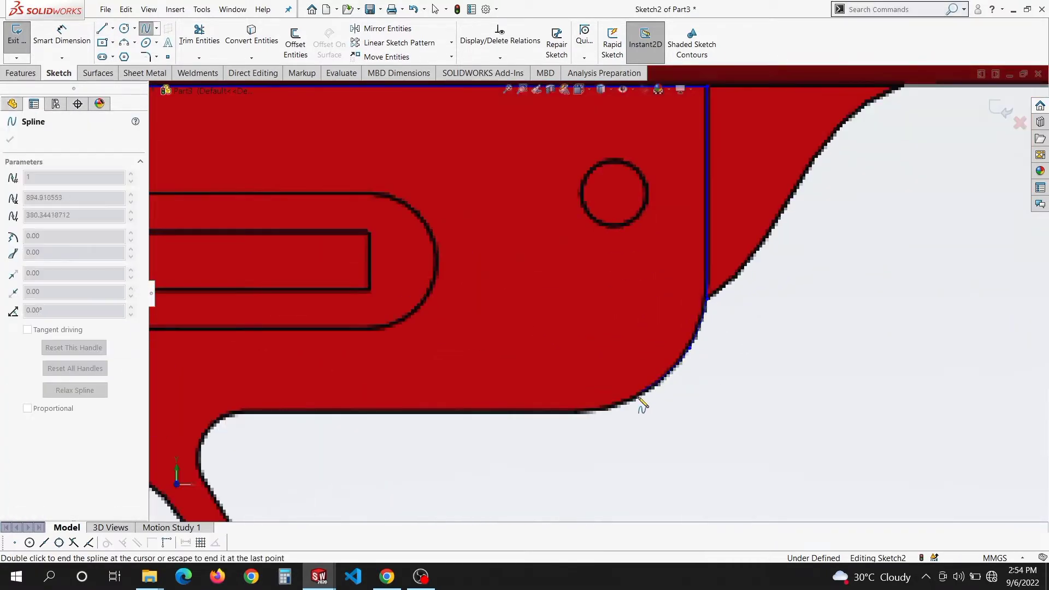
double_click(595, 412)
key(Escape)
click(546, 411)
ctrl+click(621, 405)
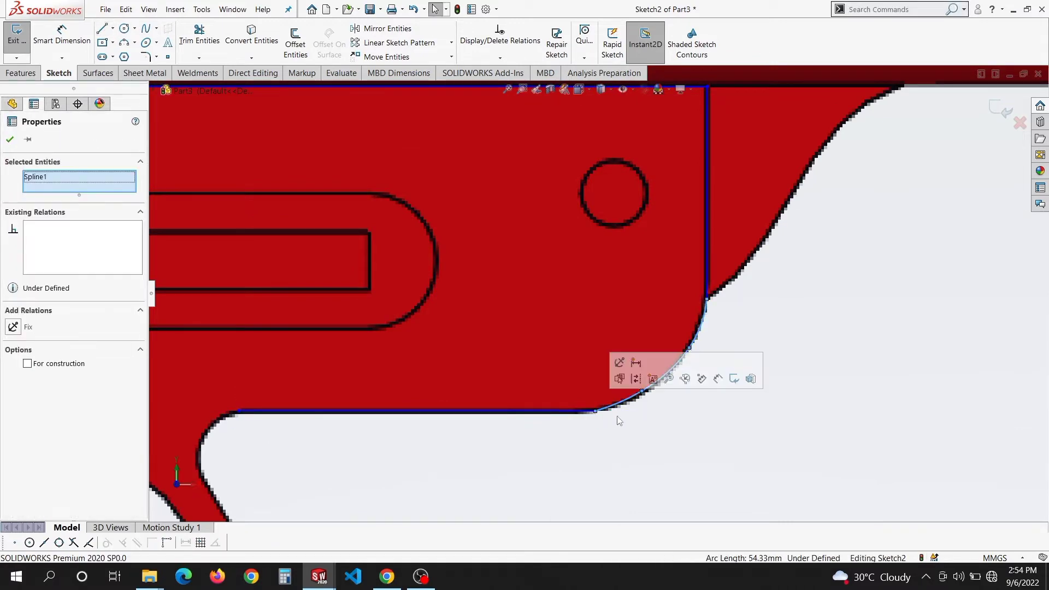
ctrl+middle_drag(630, 432, 844, 345)
Draw an arc around the inner corner between frame and trigger guard and make it tangent to the horizontal line
key(s)
click(524, 437)
click(445, 328)
click(412, 396)
scroll(432, 371, up, 1)
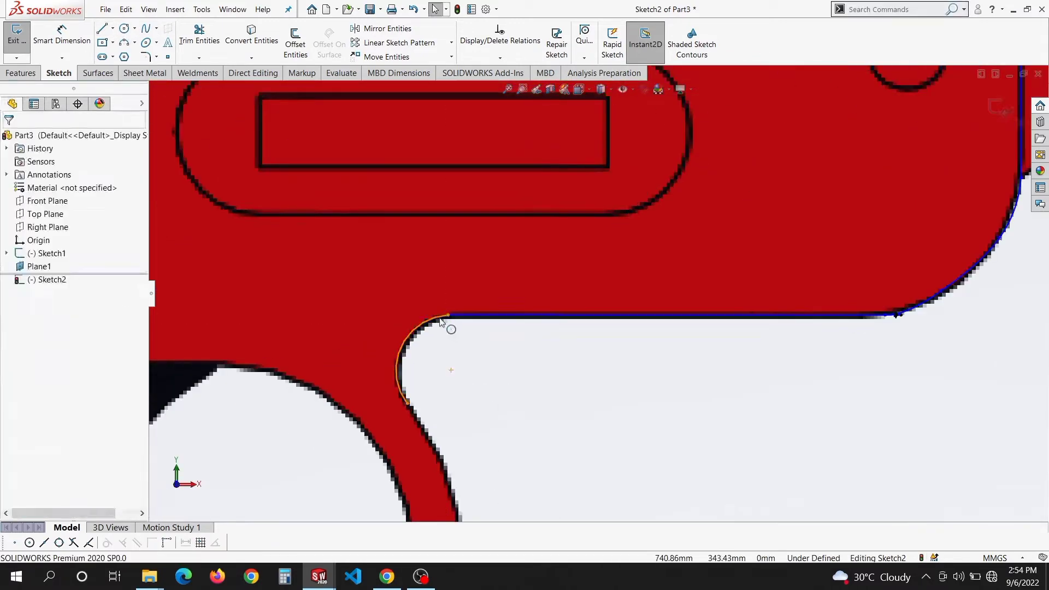
click(402, 376)
ctrl+click(502, 315)
click(500, 269)
Draw an arc around the outer front side of the trigger guard, starting from the inner corner arc
scroll(548, 264, down, 2)
click(546, 265)
key(s)
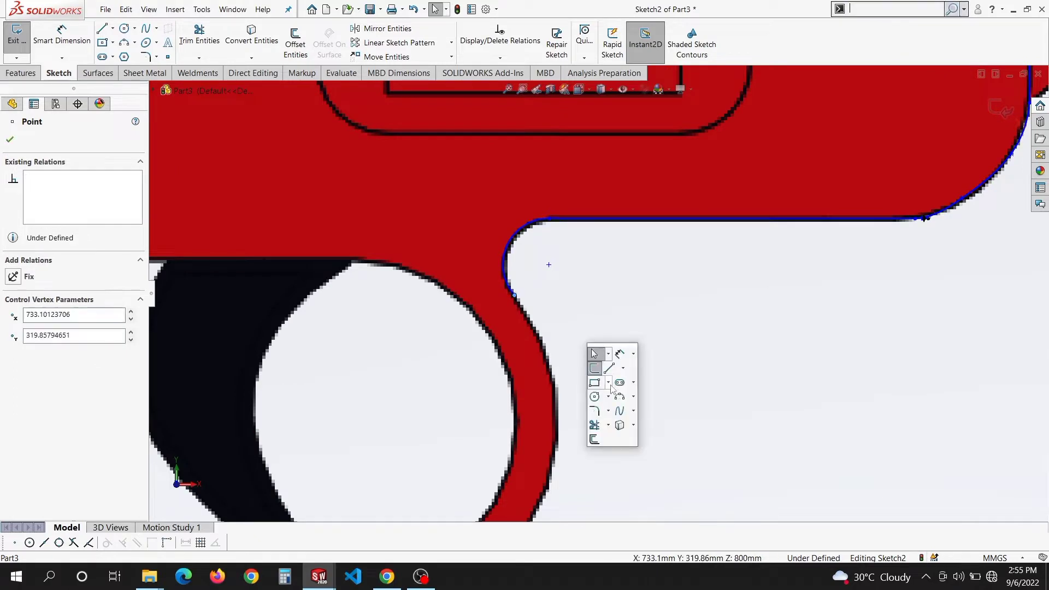
click(593, 344)
scroll(564, 279, up, 2)
Draw a horizontal line about 94 mm long along the underside of the trigger guard
key(l)
scroll(492, 497, up, 2)
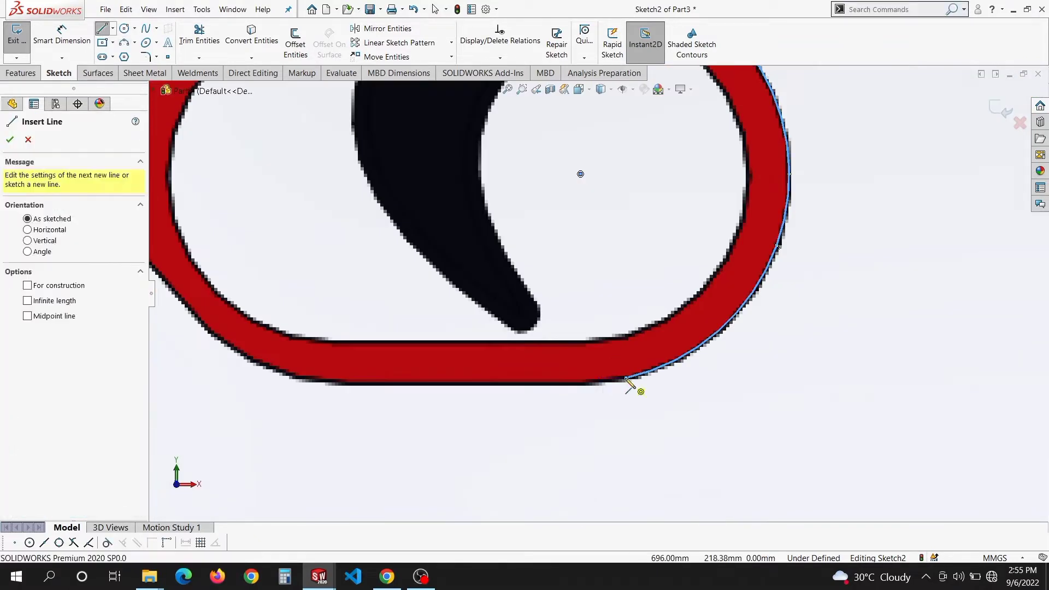
click(632, 381)
key(Escape)
scroll(546, 386, down, 2)
click(459, 335)
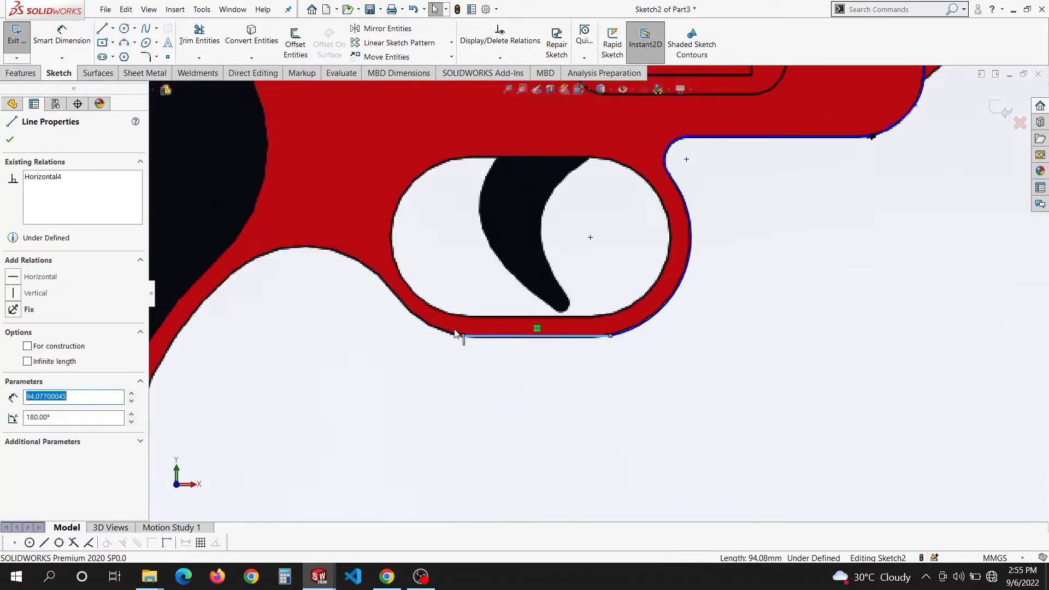
Trace the trigger guard's lower rear corner with an arc running from the underside line up to the concave curve behind it
scroll(487, 341, up, 2)
key(a)
key(Escape)
scroll(479, 320, up, 2)
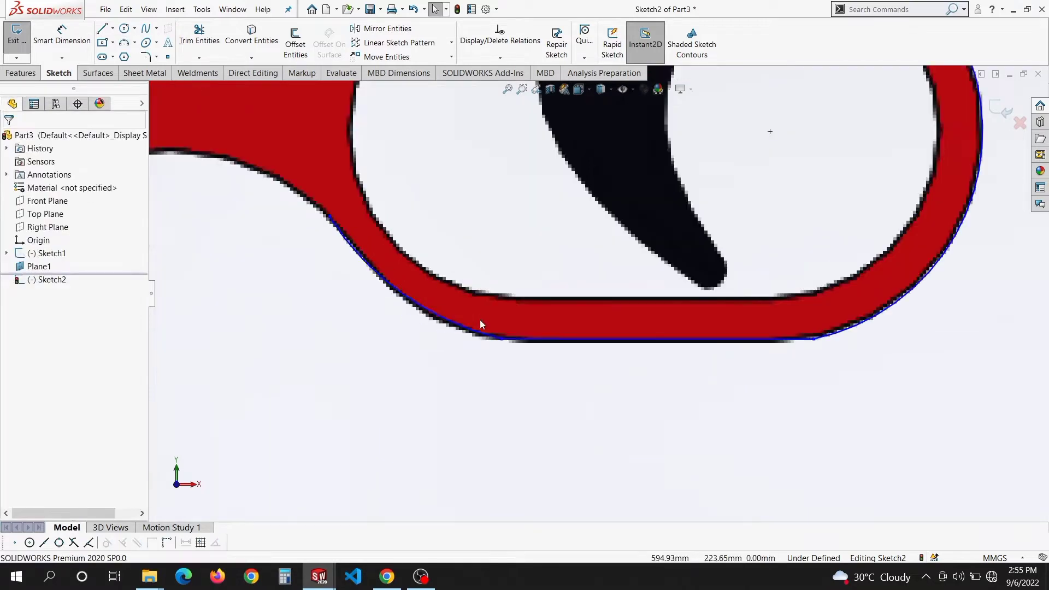
click(479, 328)
click(480, 342)
click(336, 232)
Trace the concave curve between trigger guard and grip with a three-point arc of about 70 mm radius
scroll(337, 232, down, 2)
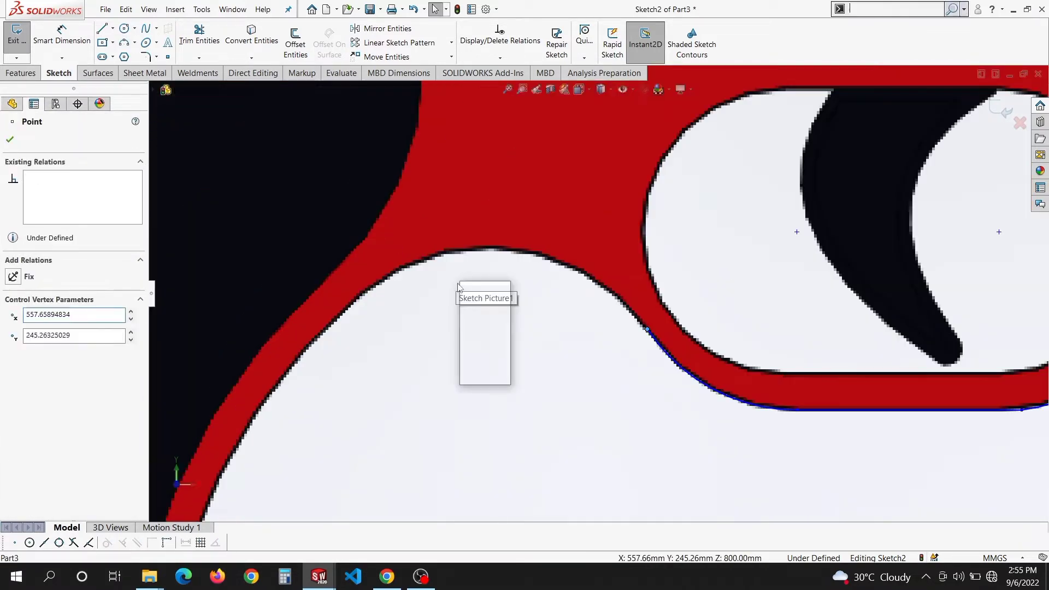
scroll(486, 295, up, 2)
click(646, 329)
click(424, 272)
scroll(433, 344, down, 2)
Trace the grip's front edge with a three-point arc down to the corner beside the small round hole
scroll(562, 421, up, 2)
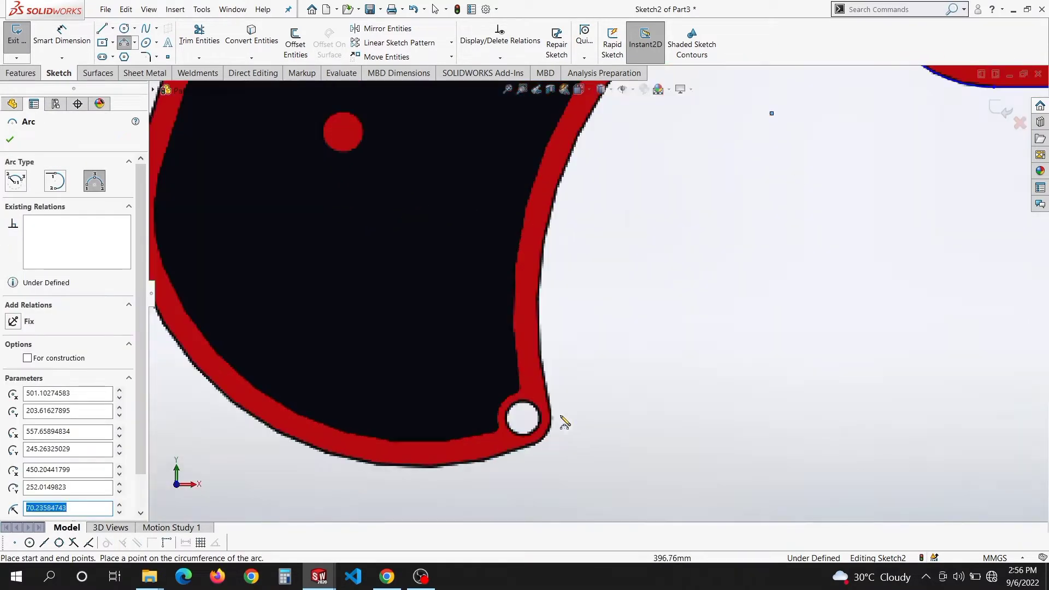
scroll(562, 420, down, 1)
scroll(628, 186, up, 2)
click(601, 215)
scroll(601, 215, down, 3)
scroll(578, 381, up, 2)
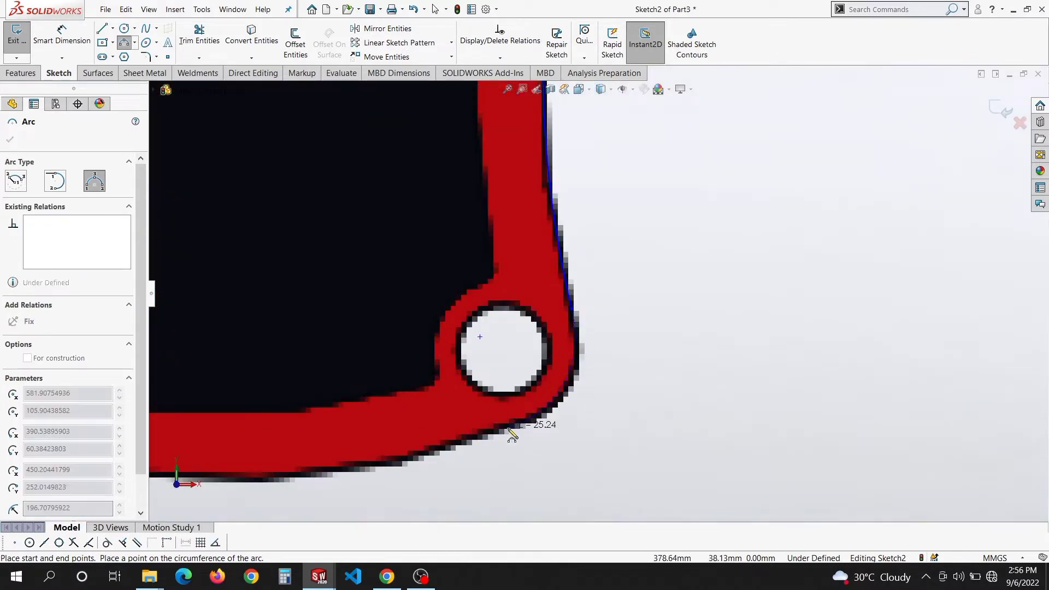
Finish the small arc around the grip's bottom corner and make it tangent to the front-edge arc
click(435, 9)
scroll(457, 415, down, 2)
scroll(562, 437, up, 1)
Trace the grip's bottom and rear edges with a spline from the small corner arc up to the grip's upper rear corner
key(s)
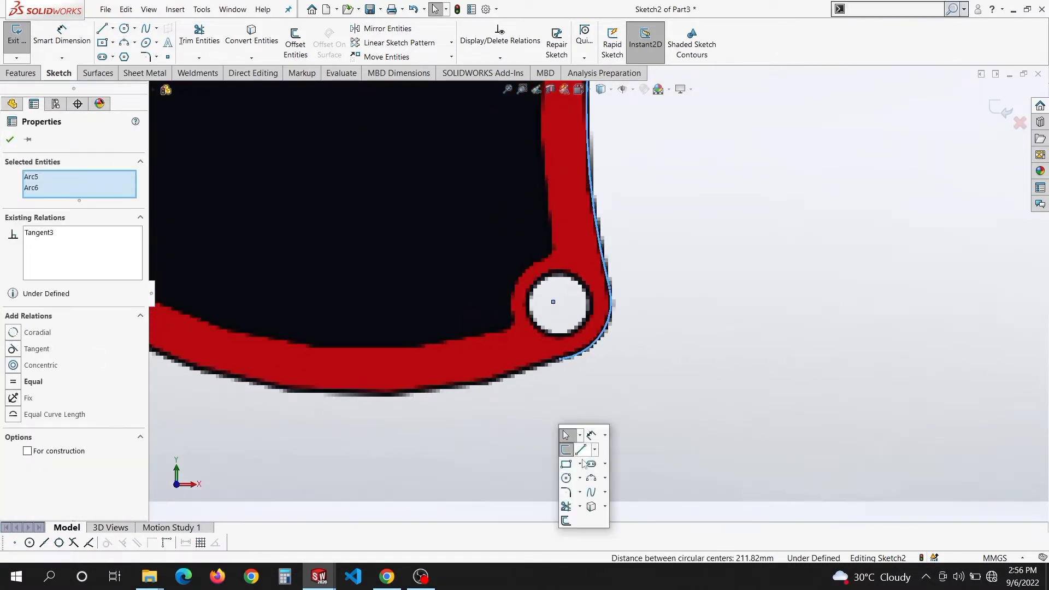
click(574, 454)
scroll(304, 327, up, 3)
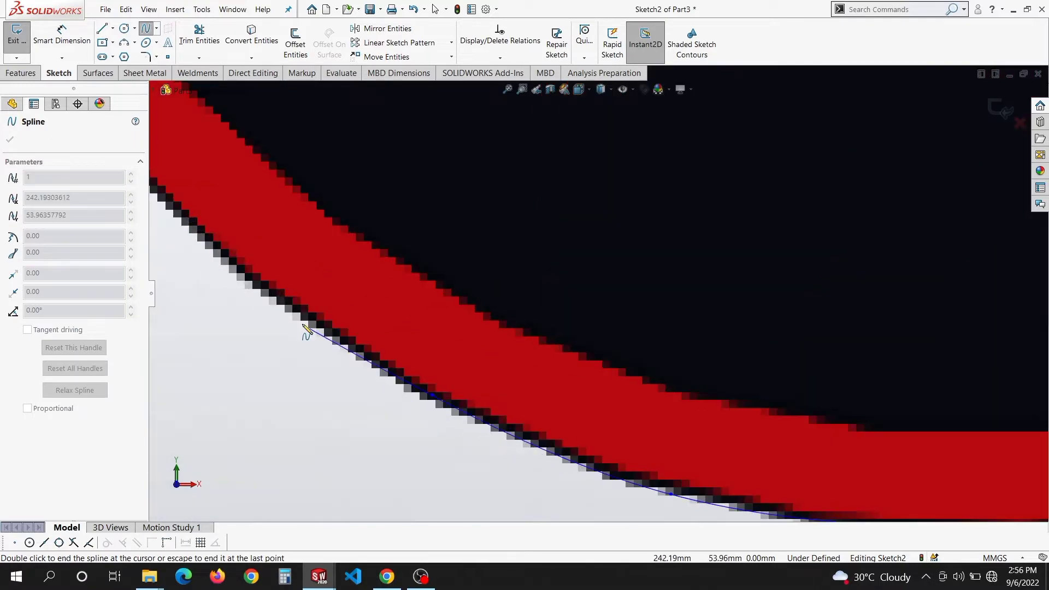
scroll(273, 350, down, 2)
scroll(435, 215, up, 2)
click(540, 215)
scroll(574, 206, down, 3)
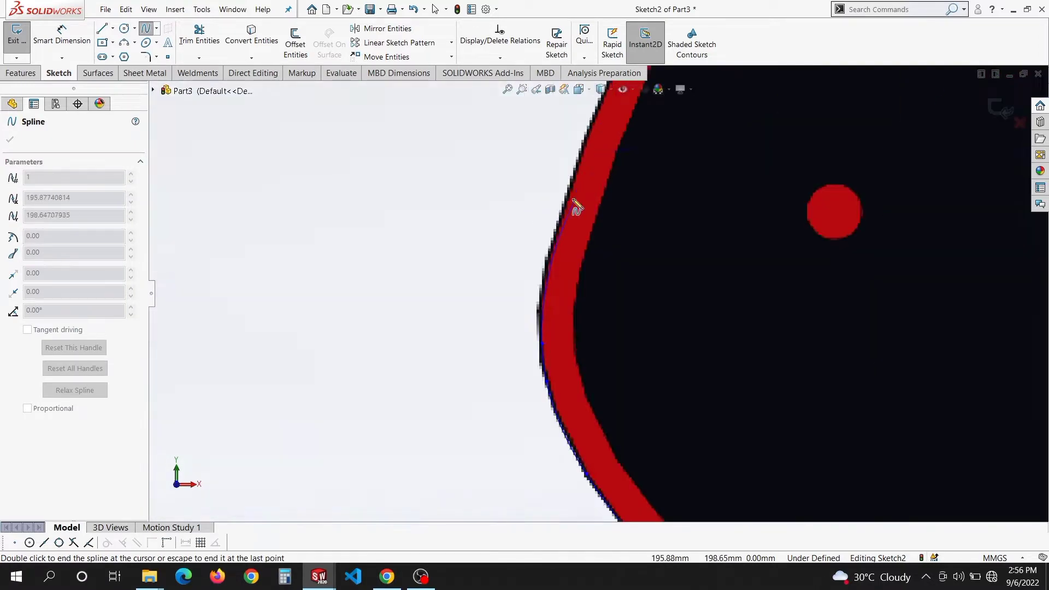
scroll(618, 211, up, 4)
scroll(678, 167, down, 2)
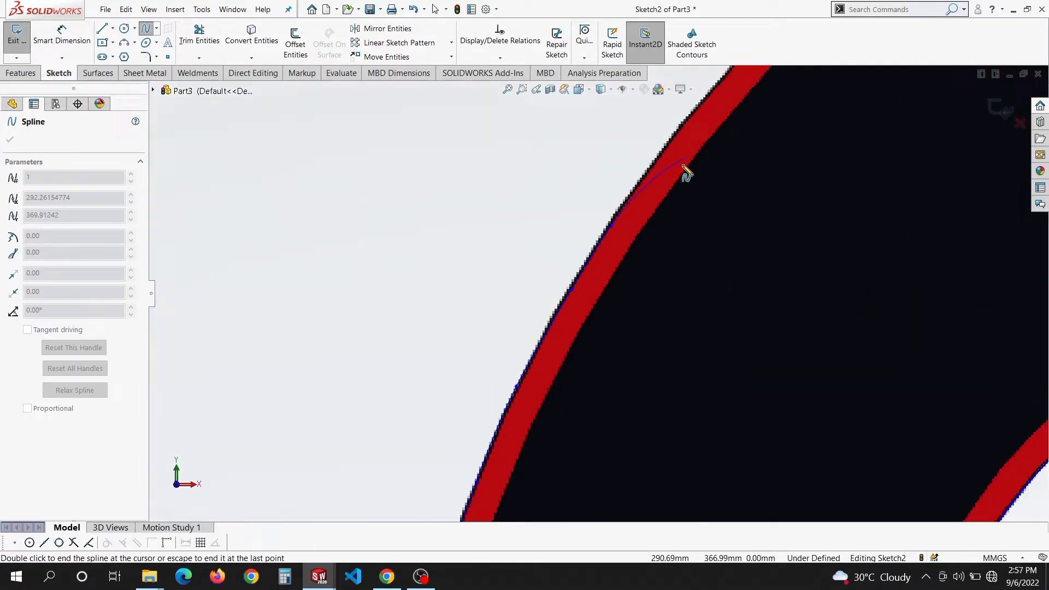
scroll(722, 171, up, 3)
scroll(683, 175, down, 2)
scroll(540, 254, up, 3)
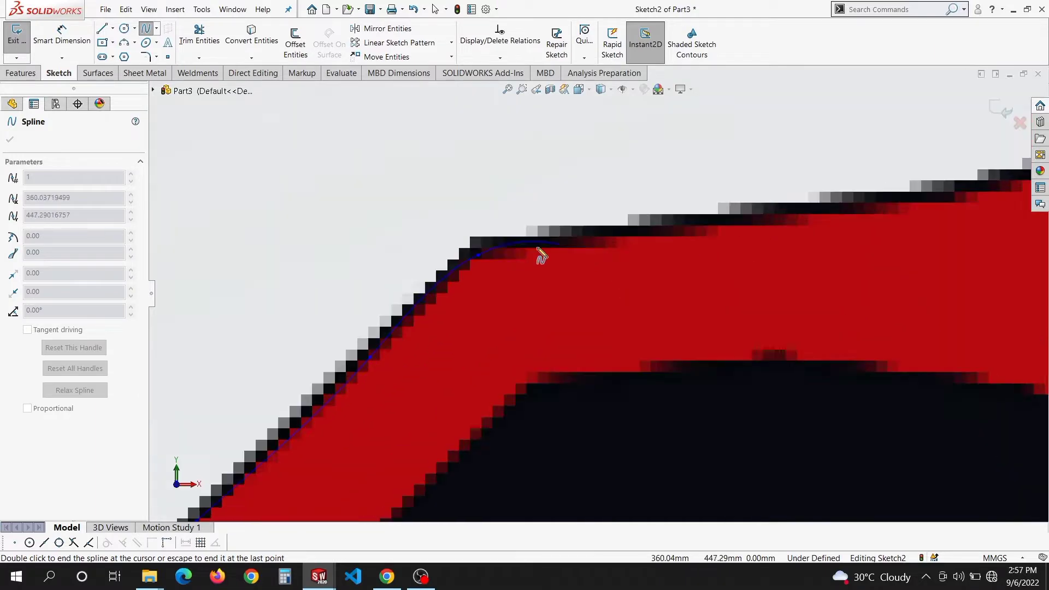
Continue the spline along the frame's sloping upper edge past the hammer to the barrel's upper rear corner, and end it
scroll(665, 239, down, 2)
scroll(693, 283, up, 3)
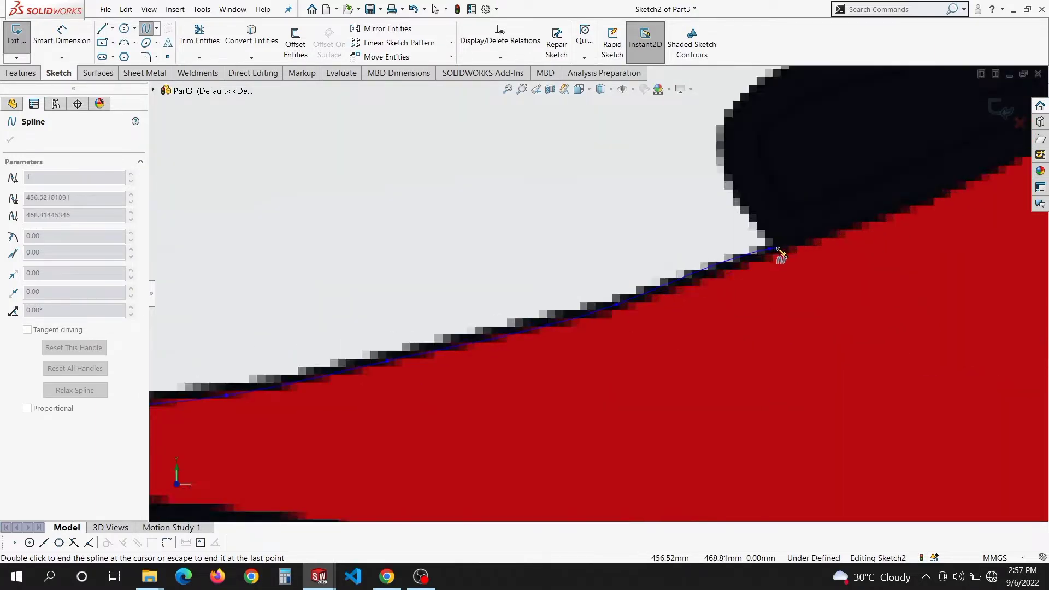
scroll(780, 251, down, 1)
scroll(618, 301, up, 2)
scroll(748, 239, down, 2)
scroll(672, 250, up, 3)
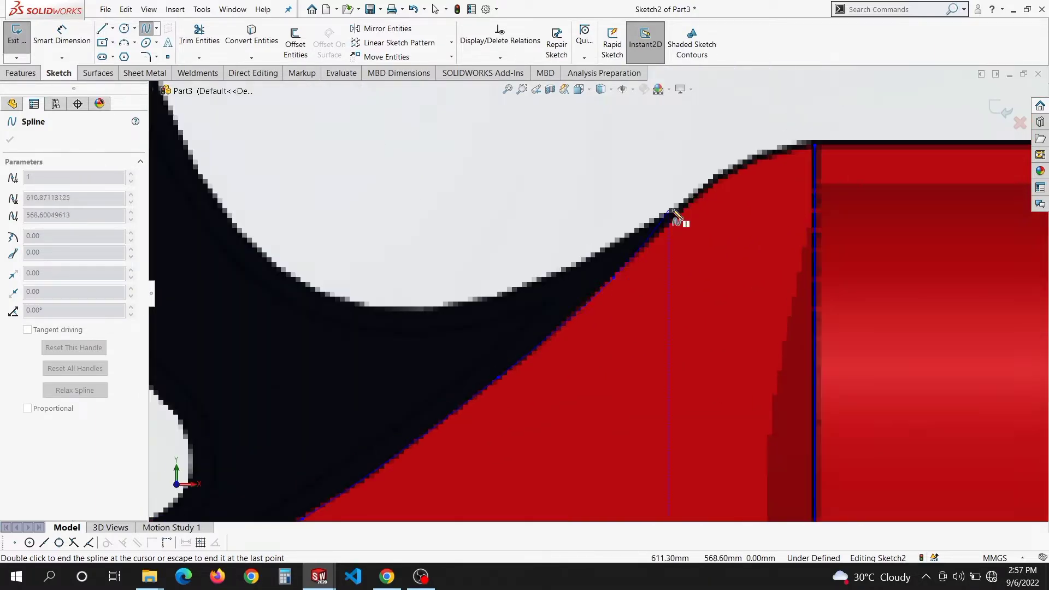
key(Escape)
Adjust the spline's points below the hammer and along the grip's rear edge to follow the picture's outline
scroll(551, 328, up, 4)
scroll(421, 398, down, 2)
scroll(308, 424, down, 2)
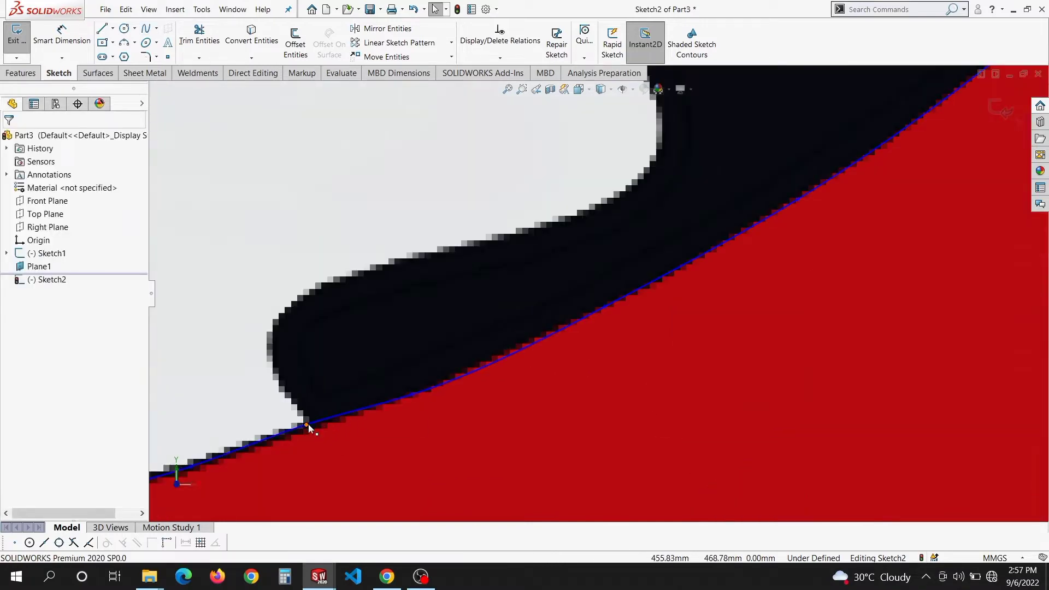
drag(308, 427, 311, 436)
scroll(339, 416, up, 4)
scroll(343, 419, down, 6)
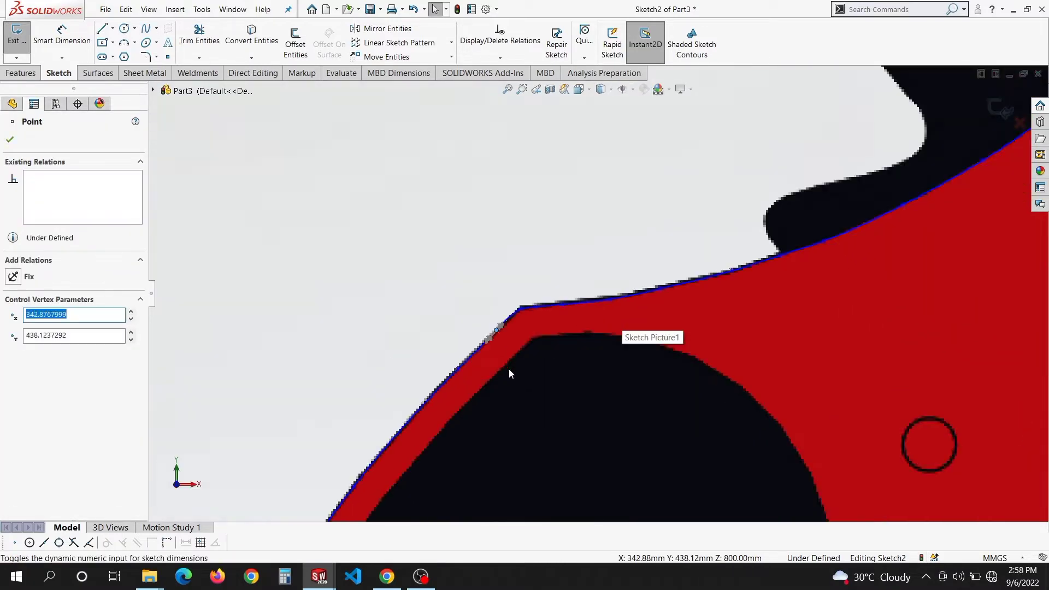
click(554, 264)
click(556, 258)
scroll(556, 264, down, 1)
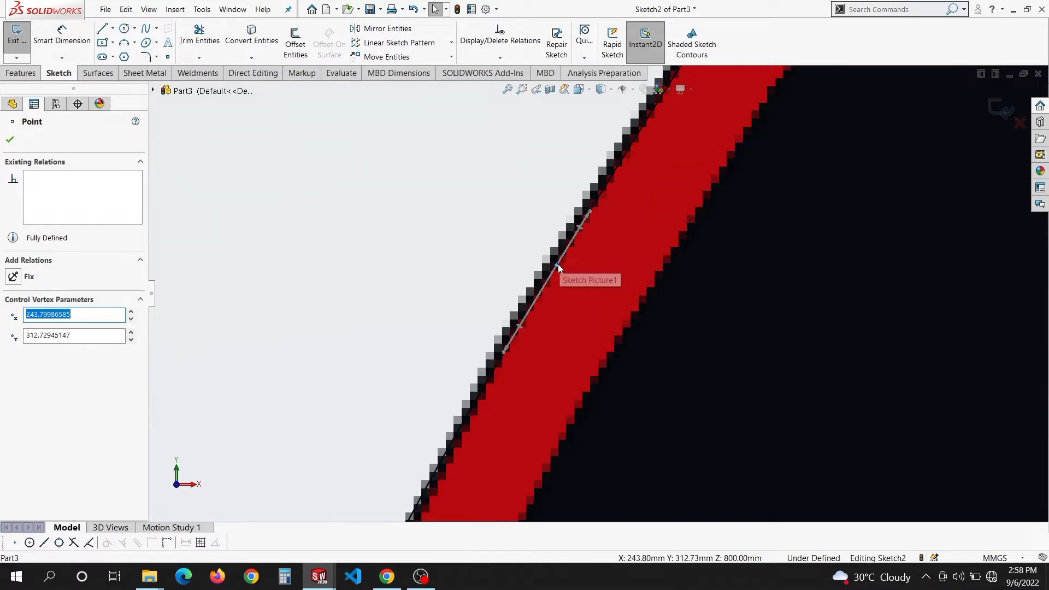
scroll(590, 305, up, 9)
scroll(696, 402, down, 3)
key(Escape)
Make the outline spline tangent to the small arc at the grip's bottom corner
scroll(656, 484, down, 6)
click(657, 406)
ctrl+click(618, 424)
click(694, 383)
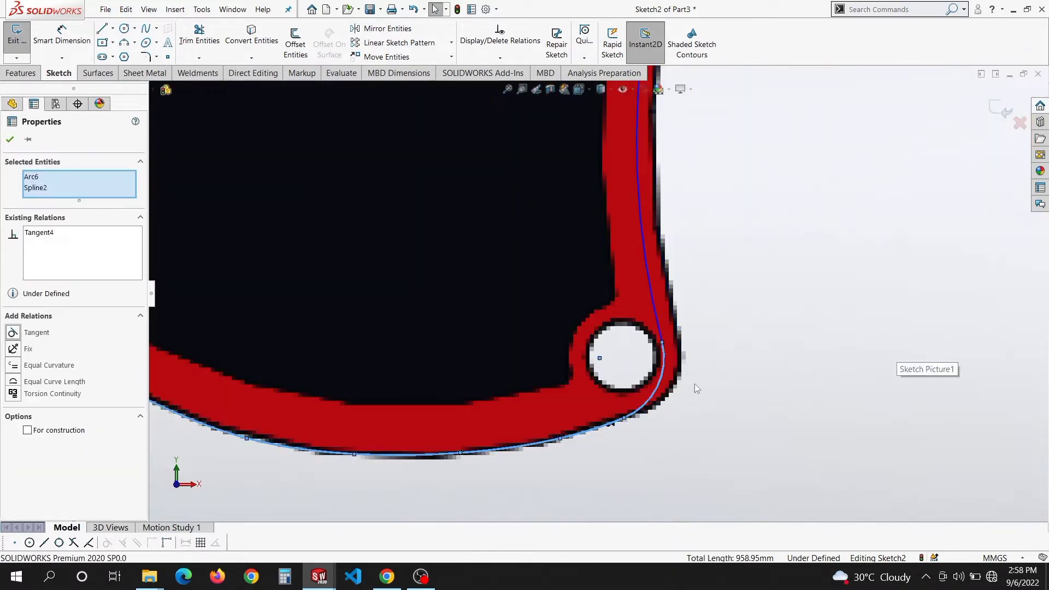
click(694, 383)
Move the small corner arc outward until it matches the picture's outline around the grip hole
drag(662, 360, 680, 362)
drag(675, 385, 681, 382)
click(670, 357)
click(713, 344)
key(Escape)
Extrude the traced gun frame profile 40 mm with the Mid Plane end condition
scroll(667, 282, up, 9)
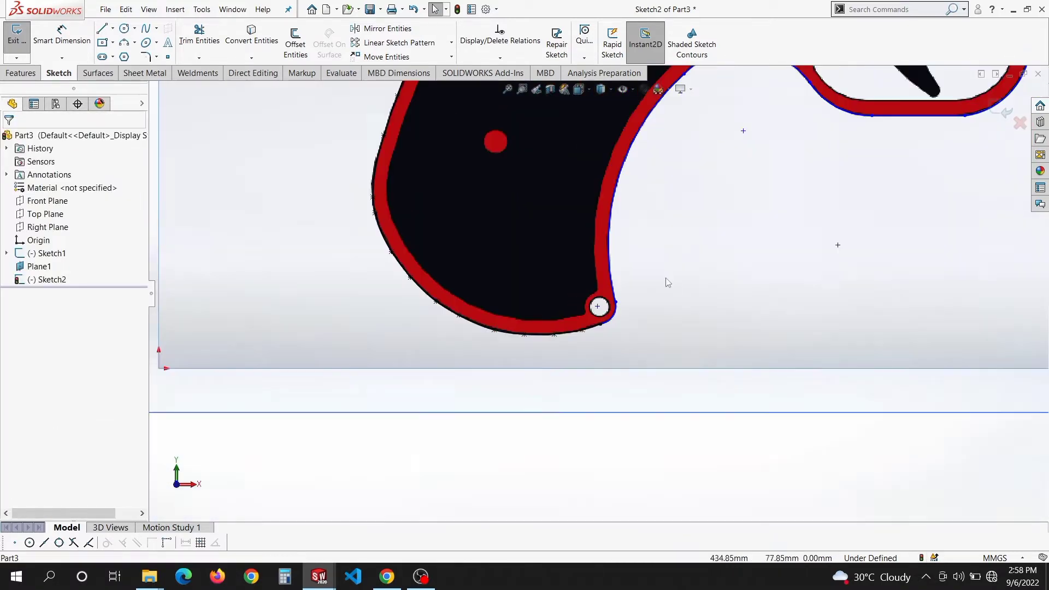
scroll(571, 198, down, 2)
scroll(591, 332, up, 5)
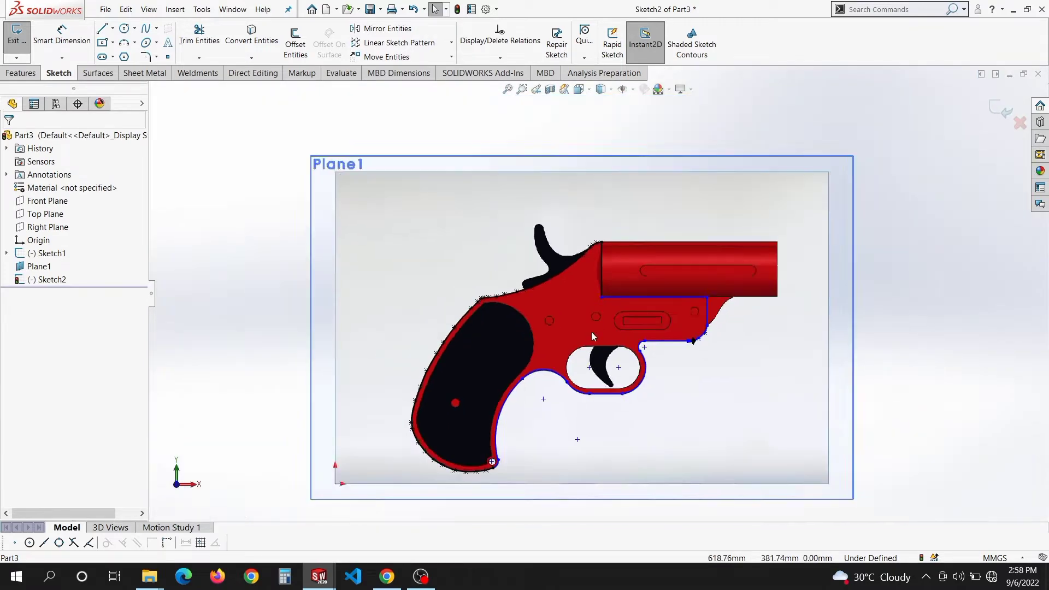
mouse_move(591, 333)
middle_down()
mouse_move(562, 327)
mouse_move(622, 324)
middle_up()
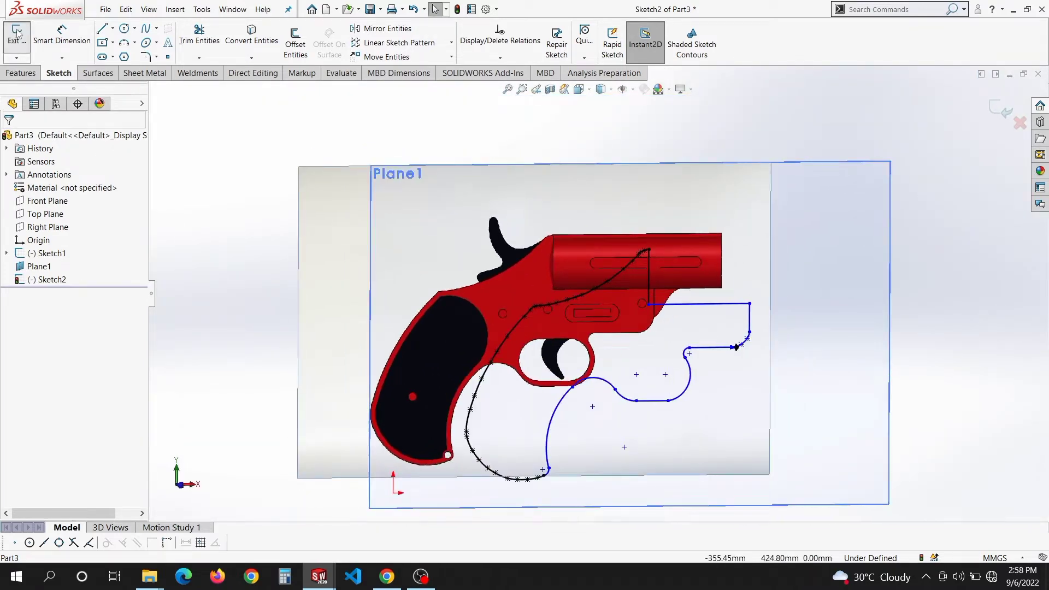
click(25, 73)
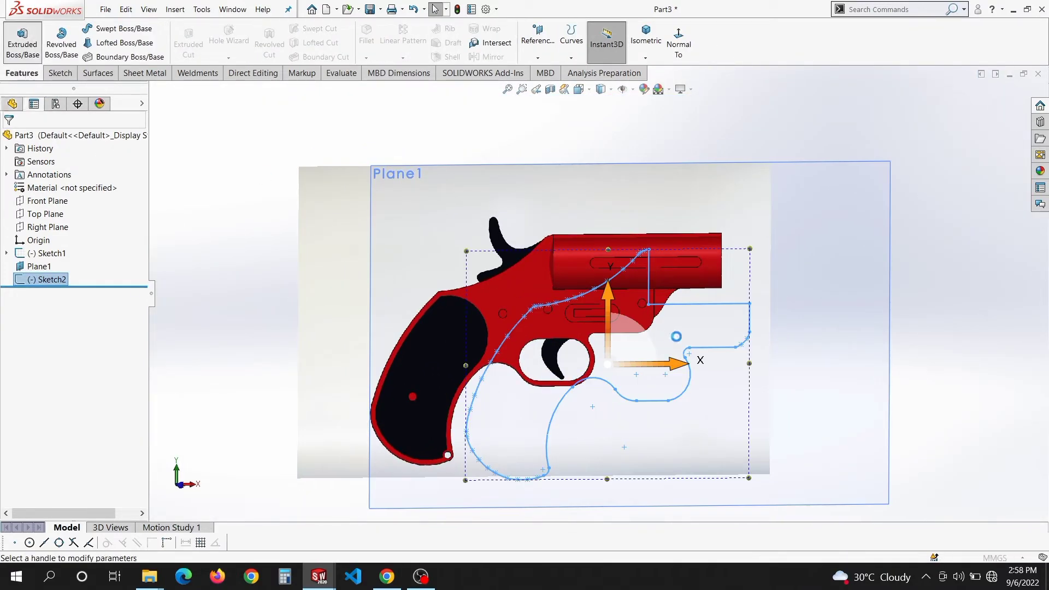
click(22, 38)
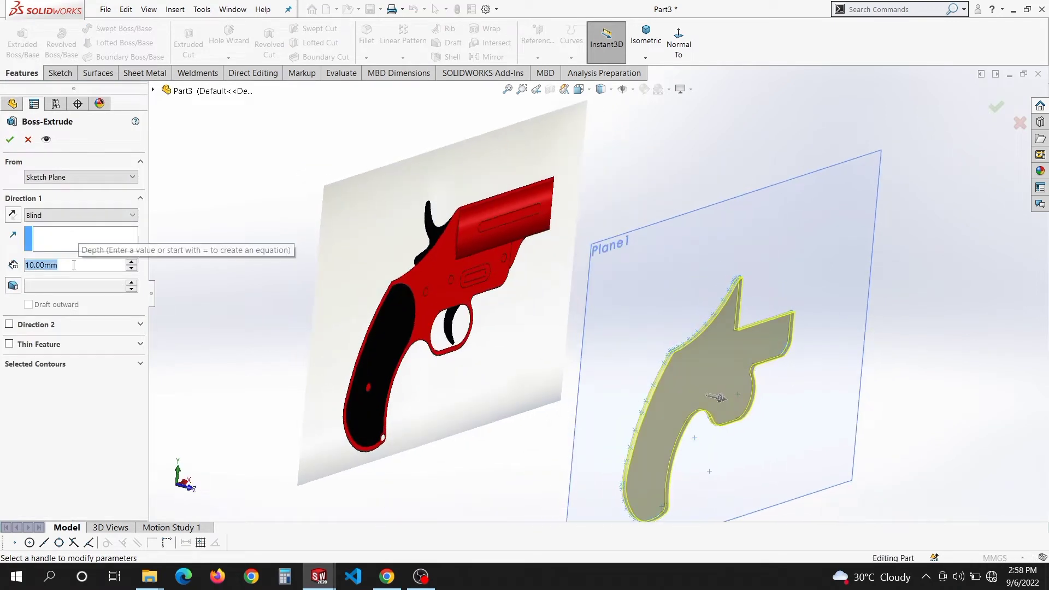
text(40)
key(Return)
click(78, 216)
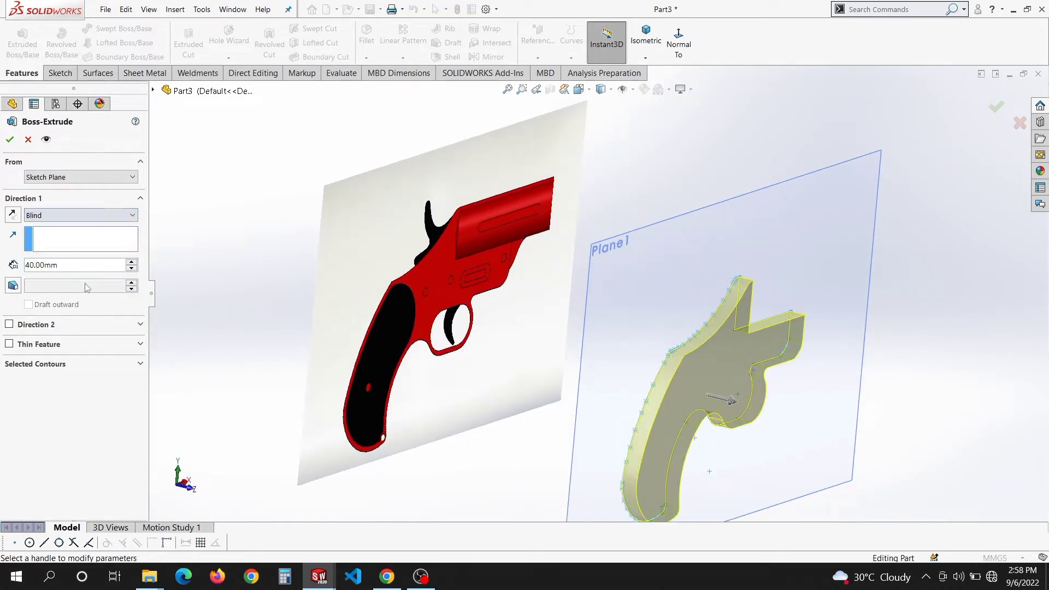
click(44, 273)
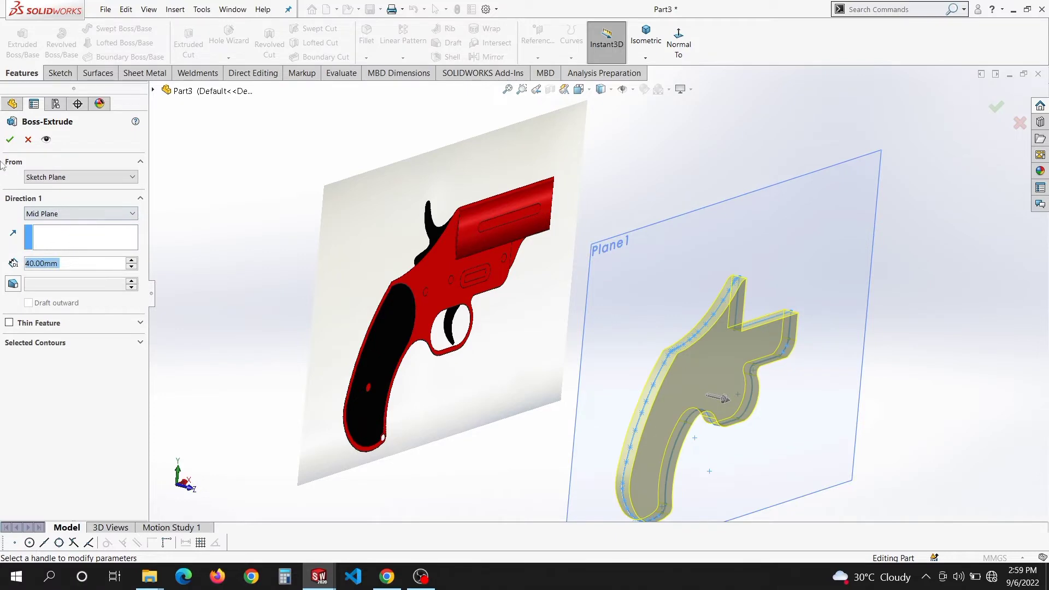
click(8, 145)
Inspect the extruded frame from several angles against the reference picture
scroll(732, 384, up, 4)
middle_drag(733, 384, 629, 357)
scroll(663, 380, down, 3)
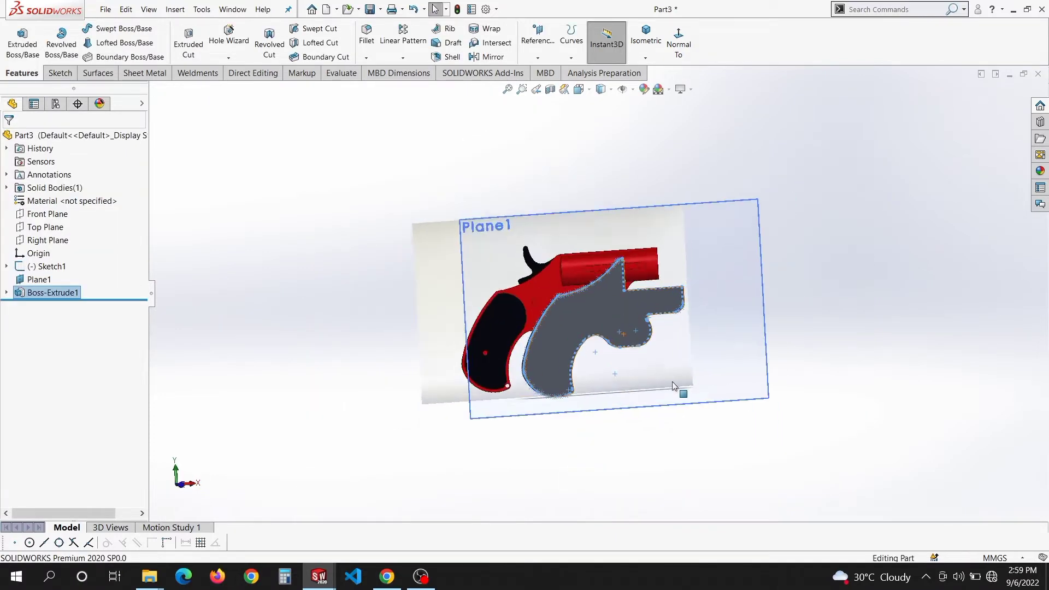
middle_drag(677, 387, 696, 473)
click(697, 473)
scroll(588, 298, down, 3)
middle_drag(587, 307, 598, 291)
scroll(598, 292, up, 3)
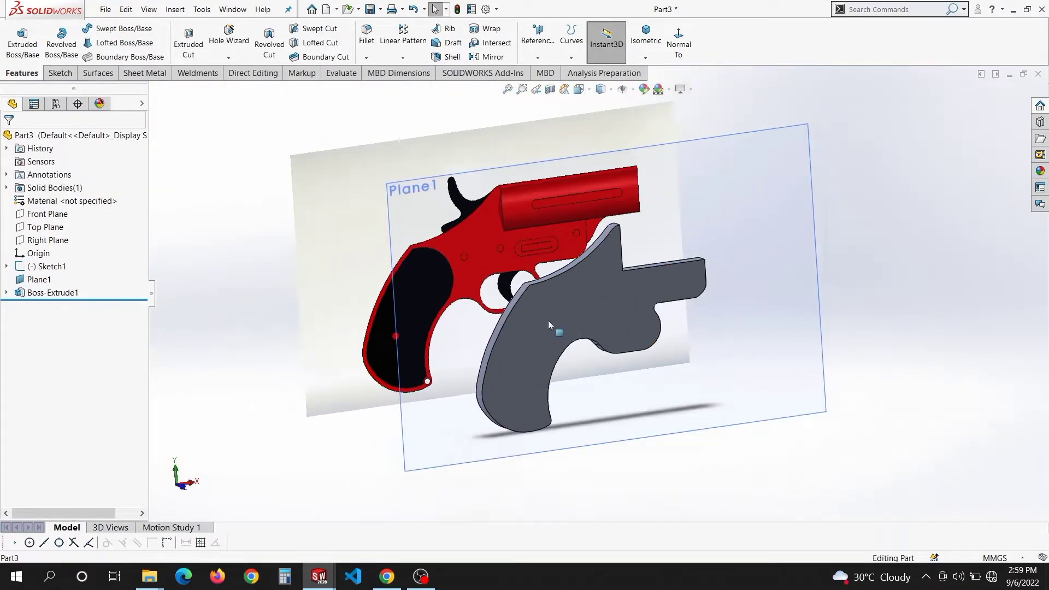
right_click(373, 208)
click(52, 266)
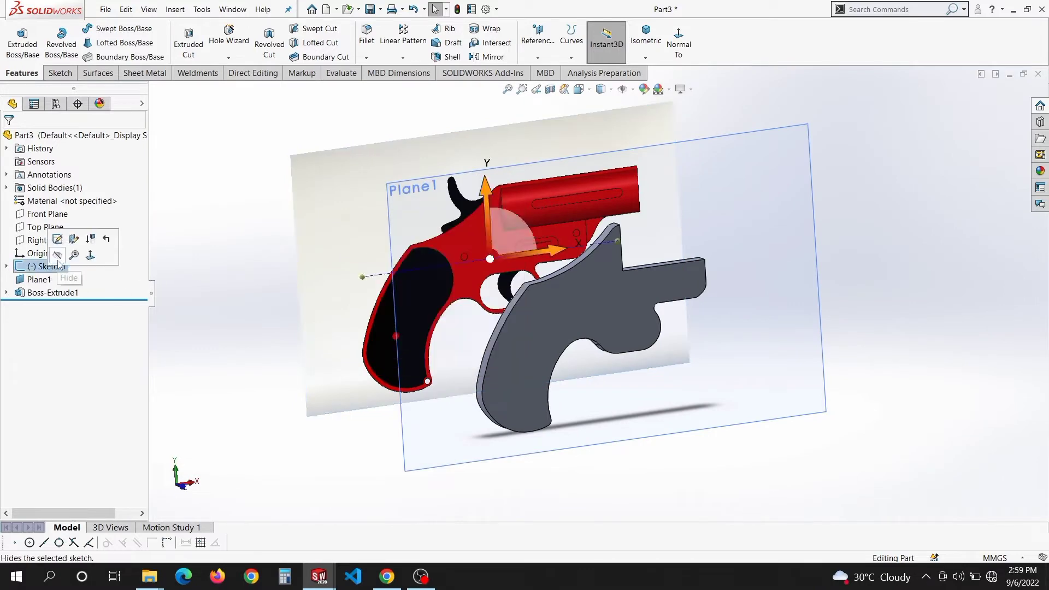
click(212, 287)
mouse_move(586, 336)
middle_down()
mouse_move(604, 323)
mouse_move(597, 316)
middle_up()
click(579, 251)
right_click(579, 251)
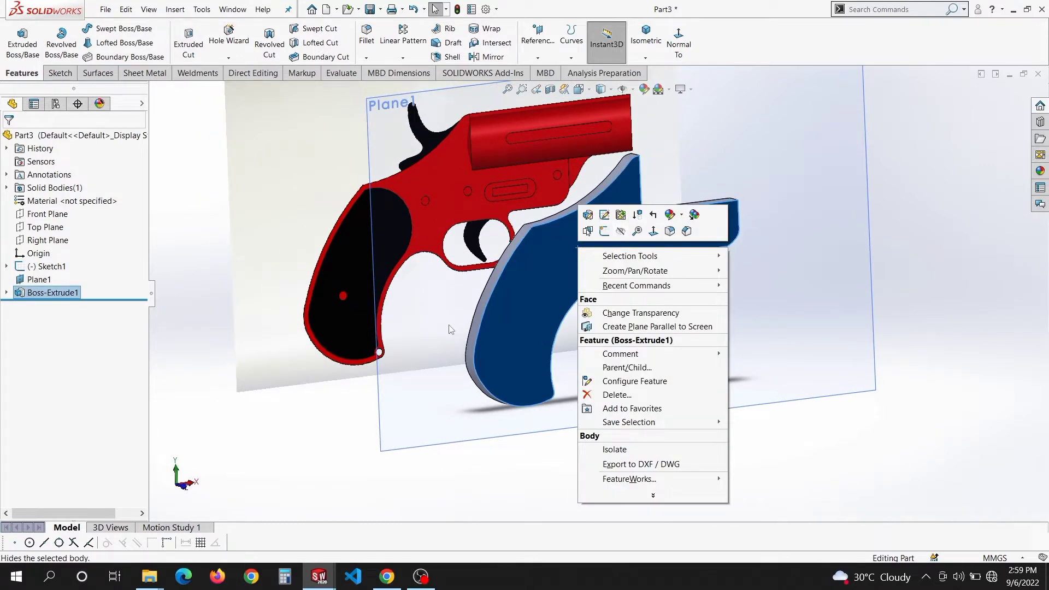
click(486, 447)
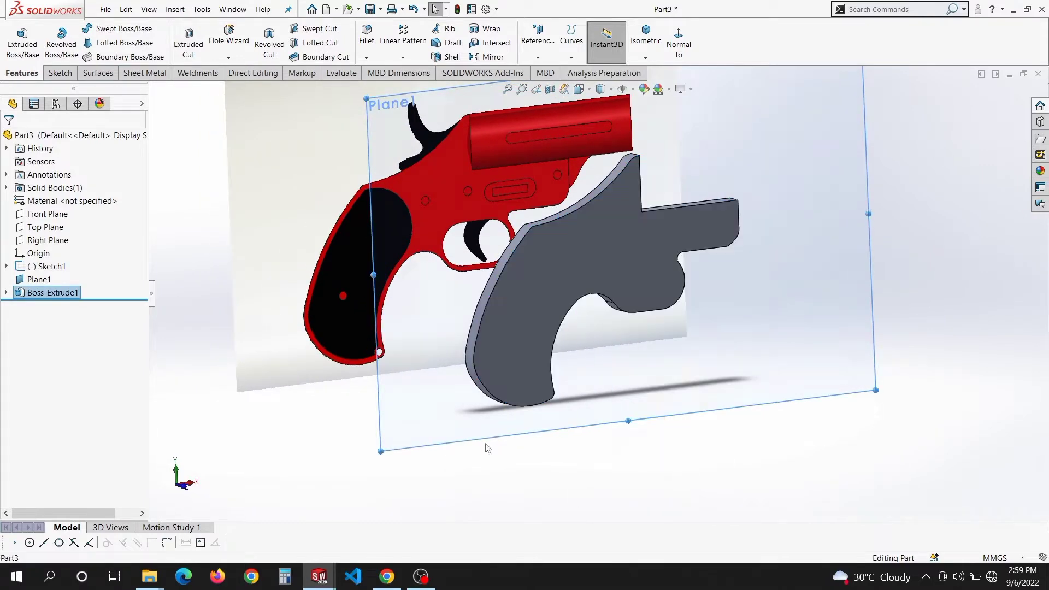
Start a sketch on Plane1 and trace the hammer's lower spur with a spline beginning at the frame's sloping upper edge
right_click(795, 211)
click(843, 176)
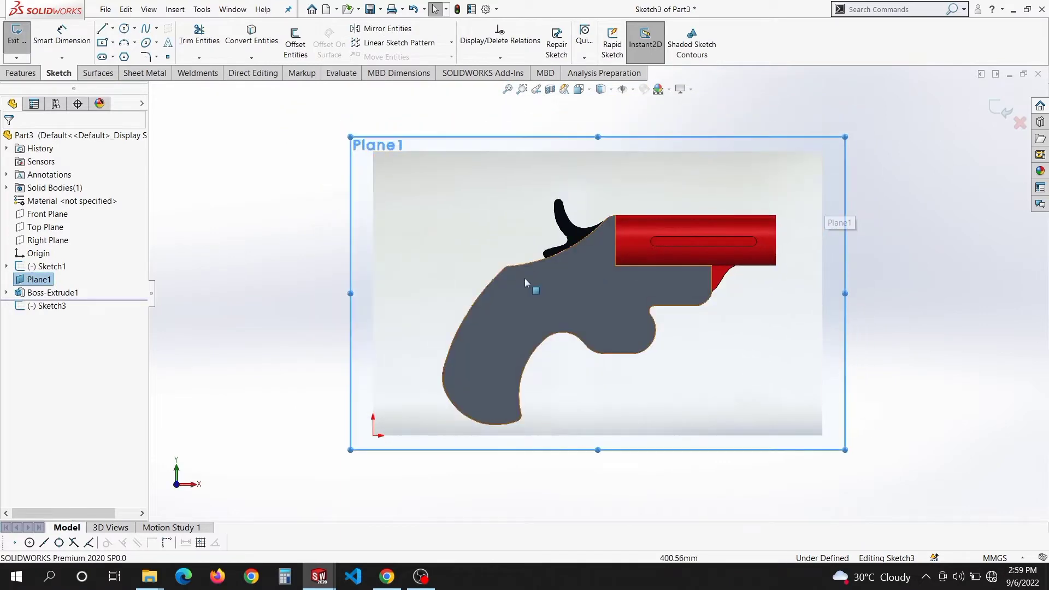
scroll(548, 235, down, 8)
click(146, 29)
scroll(644, 336, down, 3)
scroll(475, 366, down, 1)
click(445, 383)
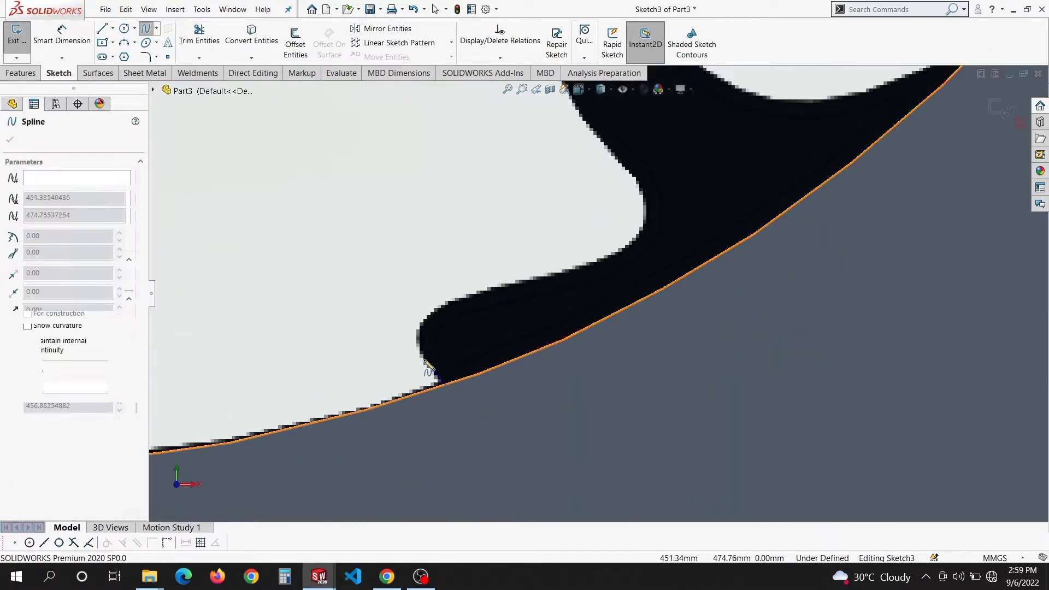
click(424, 359)
click(420, 327)
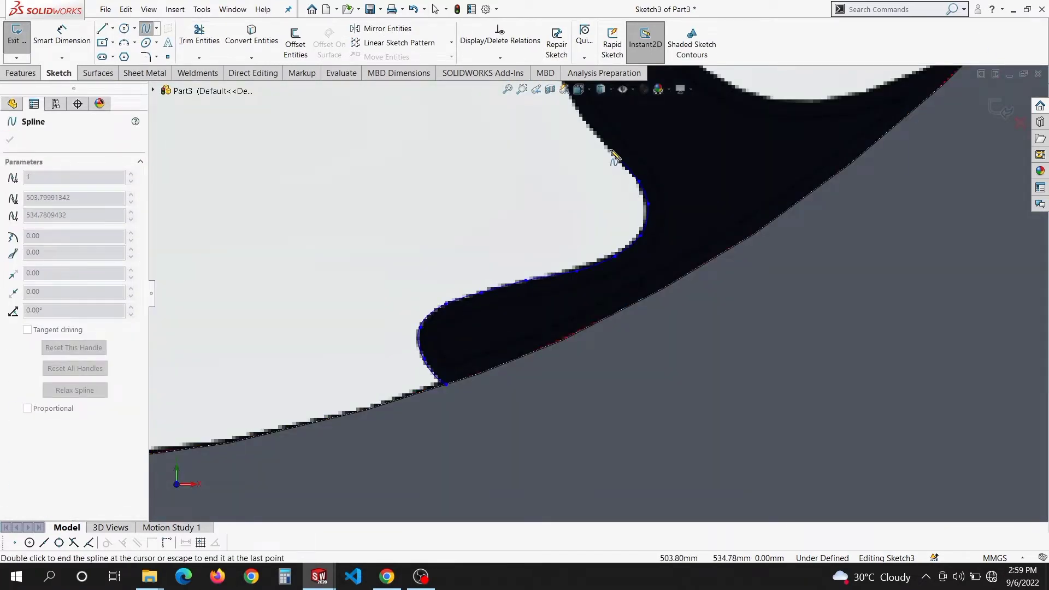
Continue the spline up the hammer's rear edge and around its rounded tip
click(610, 149)
scroll(592, 145, up, 3)
scroll(584, 148, down, 3)
click(543, 149)
scroll(545, 149, up, 3)
scroll(595, 283, down, 4)
click(579, 251)
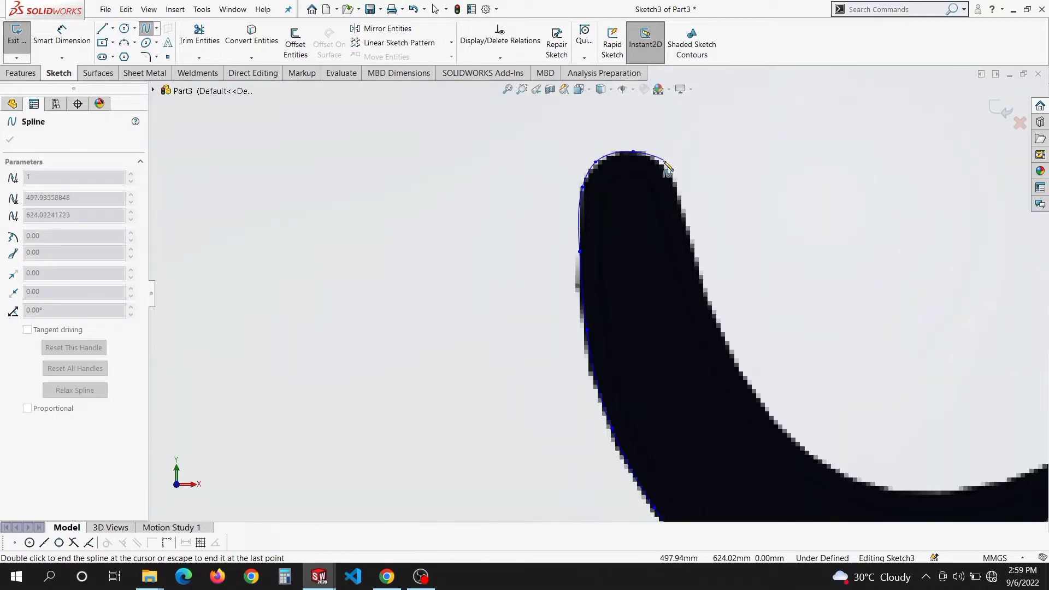
Continue the spline down the hammer's front curve to the frame's sloping edge near the barrel, and end it
click(850, 479)
click(945, 494)
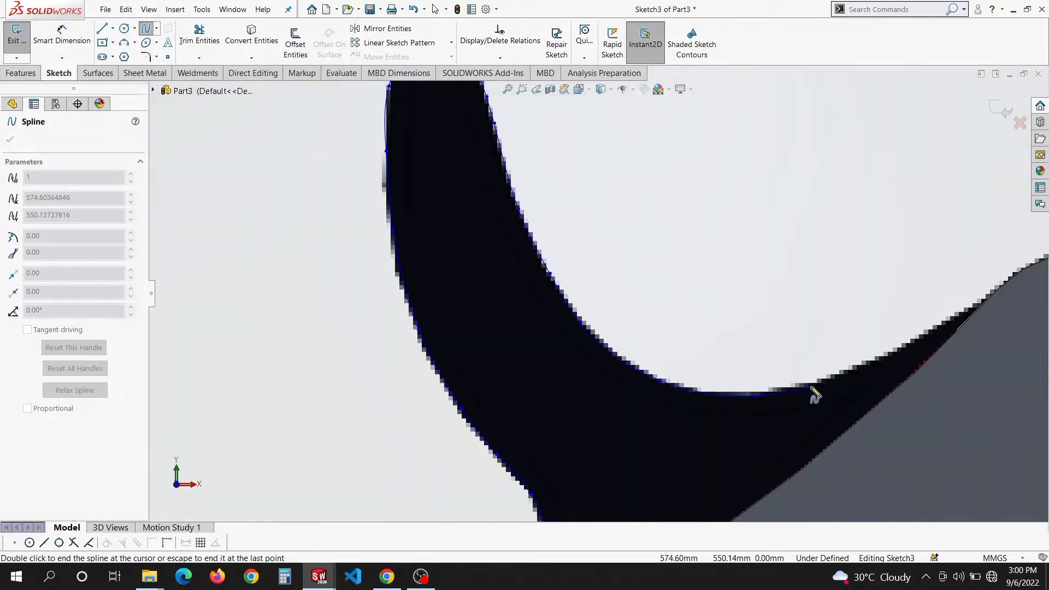
click(810, 384)
click(866, 359)
click(924, 330)
scroll(922, 327, down, 3)
click(919, 295)
scroll(909, 292, up, 2)
key(Escape)
scroll(838, 268, up, 5)
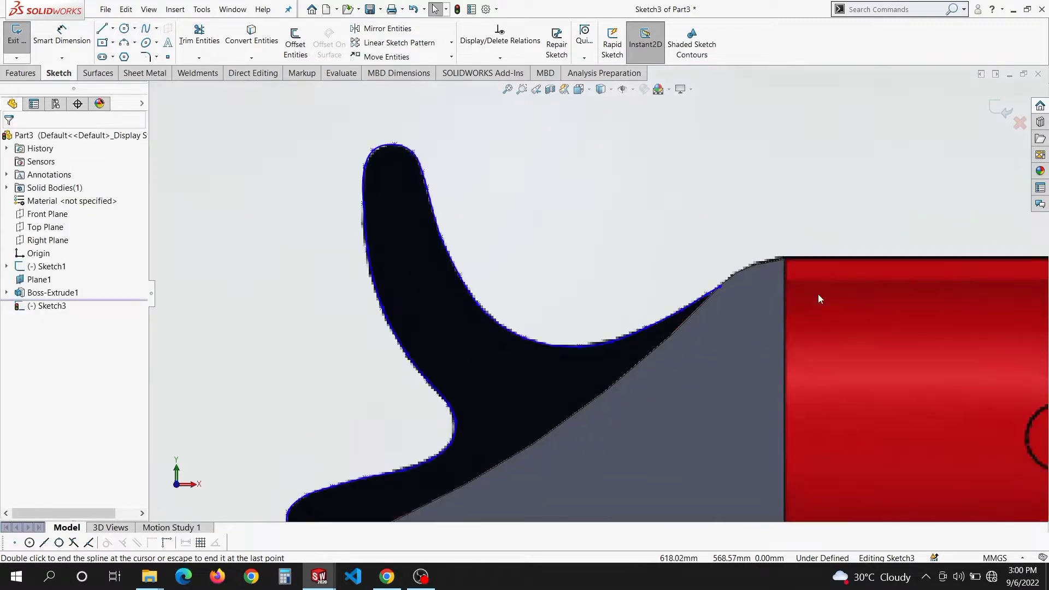
Convert the frame's sloping upper edge into the sketch and trim it to close the hammer outline
middle_drag(553, 362, 554, 367)
scroll(555, 366, up, 1)
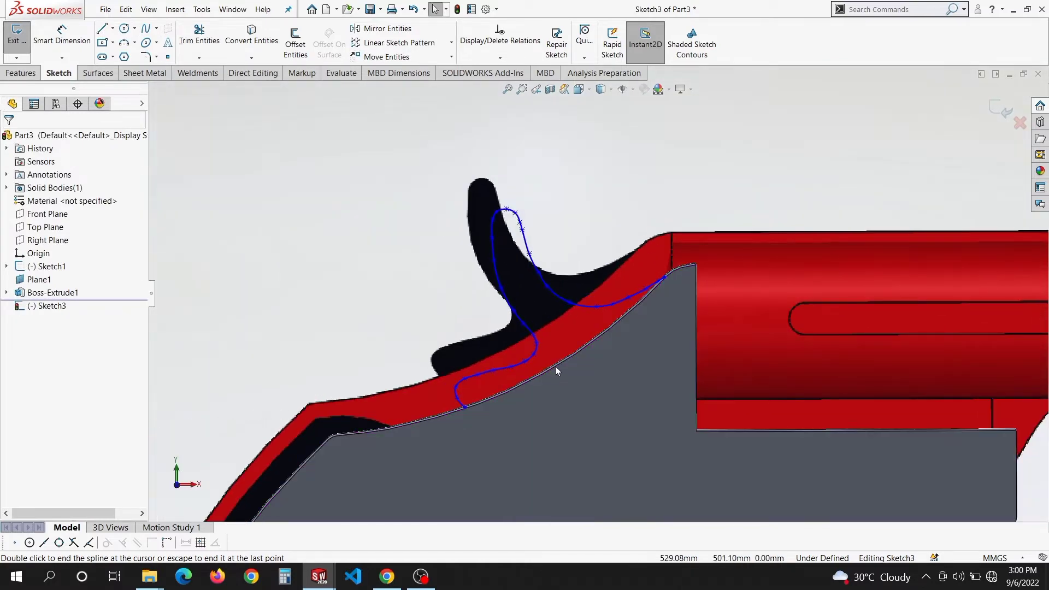
key(ctrl+8)
scroll(566, 255, down, 6)
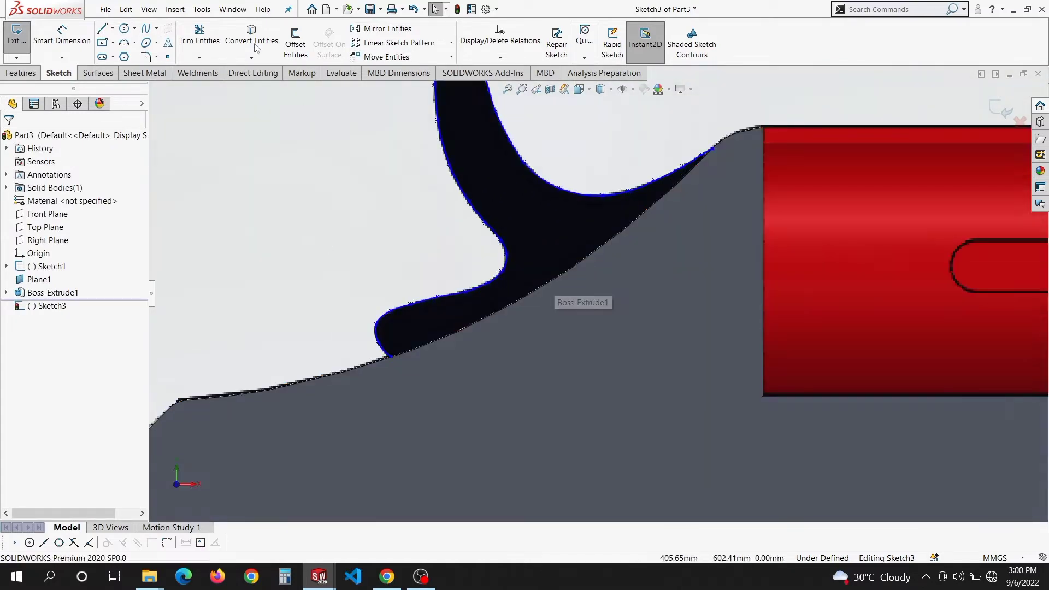
click(252, 35)
key(Return)
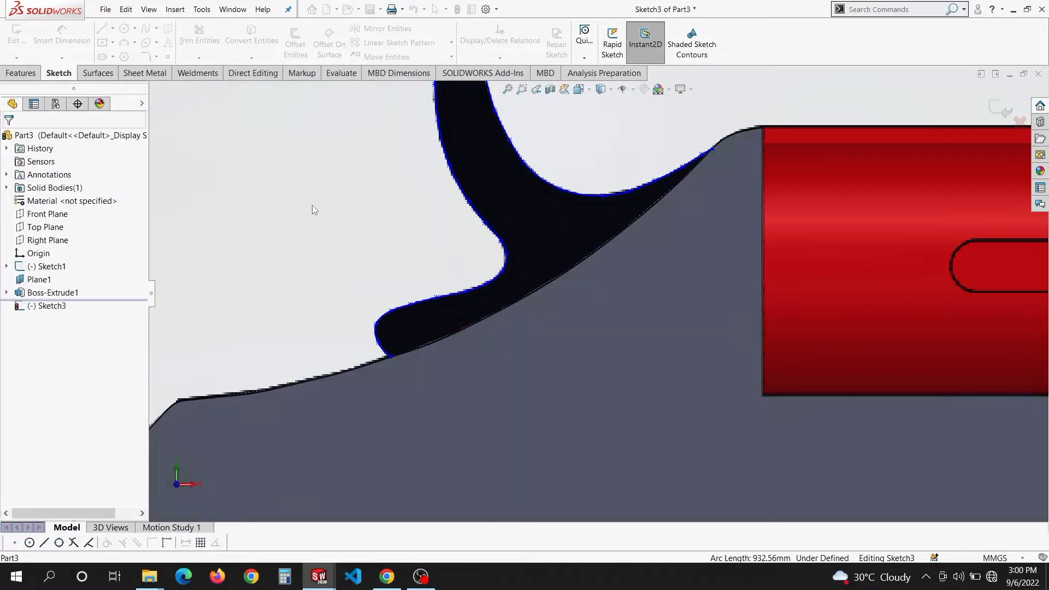
click(200, 37)
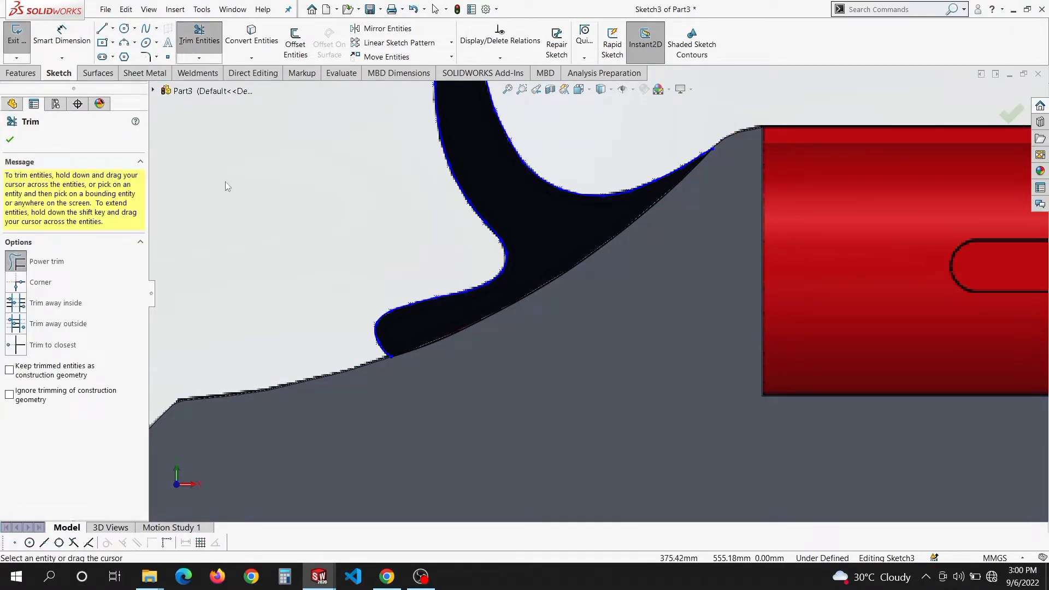
key(Escape)
Extrude the hammer profile 20 mm with the Mid Plane end condition, merged with the frame
middle_drag(221, 174, 353, 199)
click(24, 75)
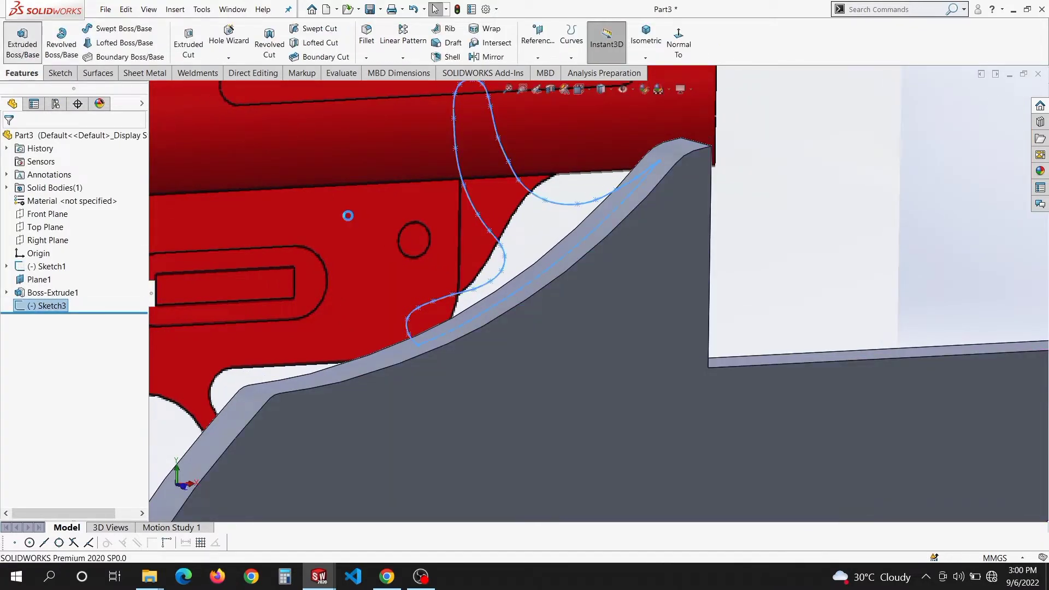
click(22, 39)
click(87, 283)
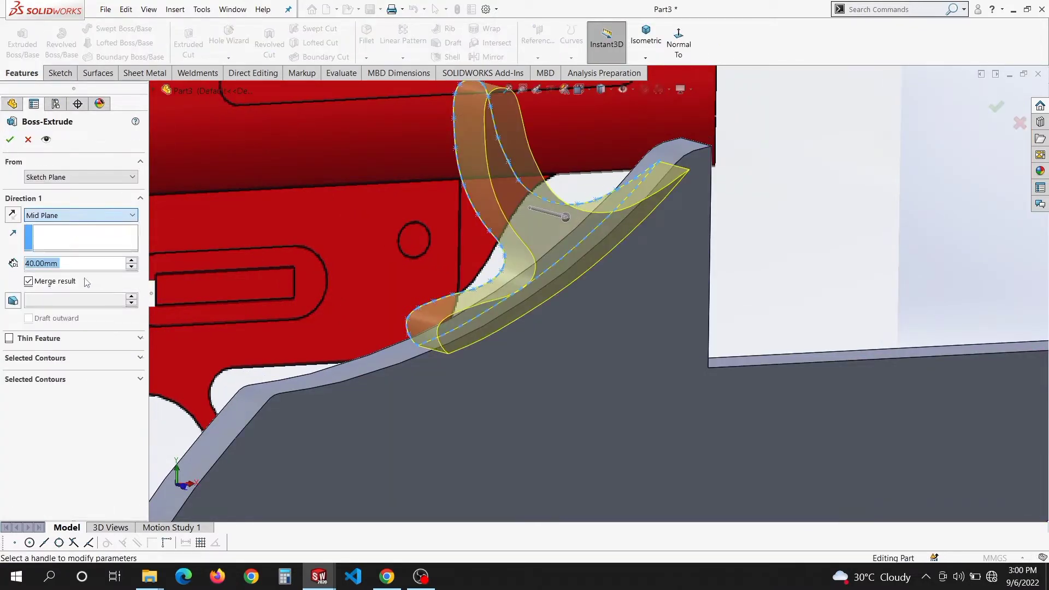
text(20)
key(Return)
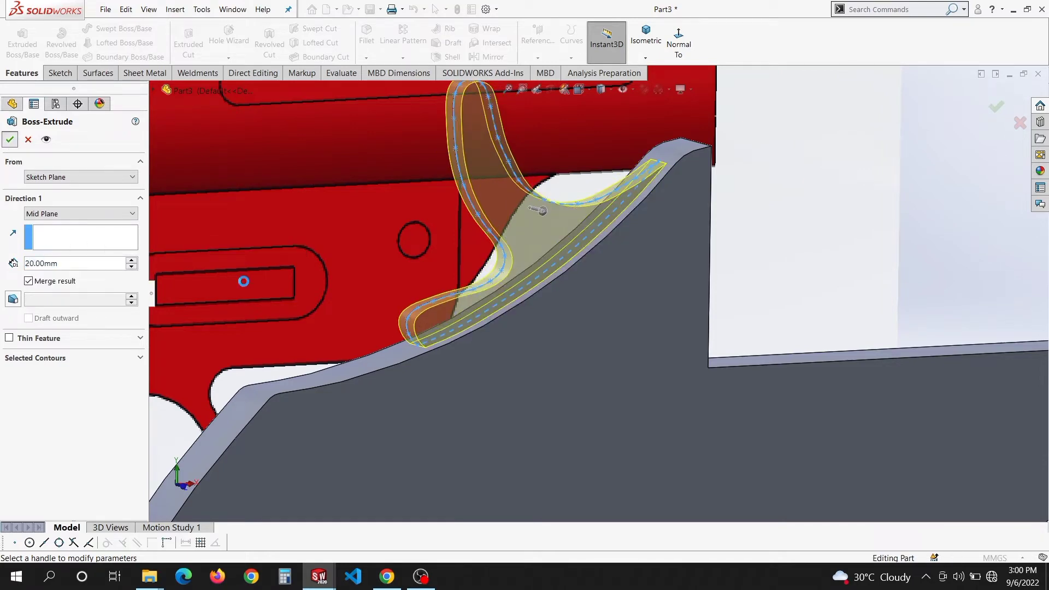
scroll(557, 339, up, 8)
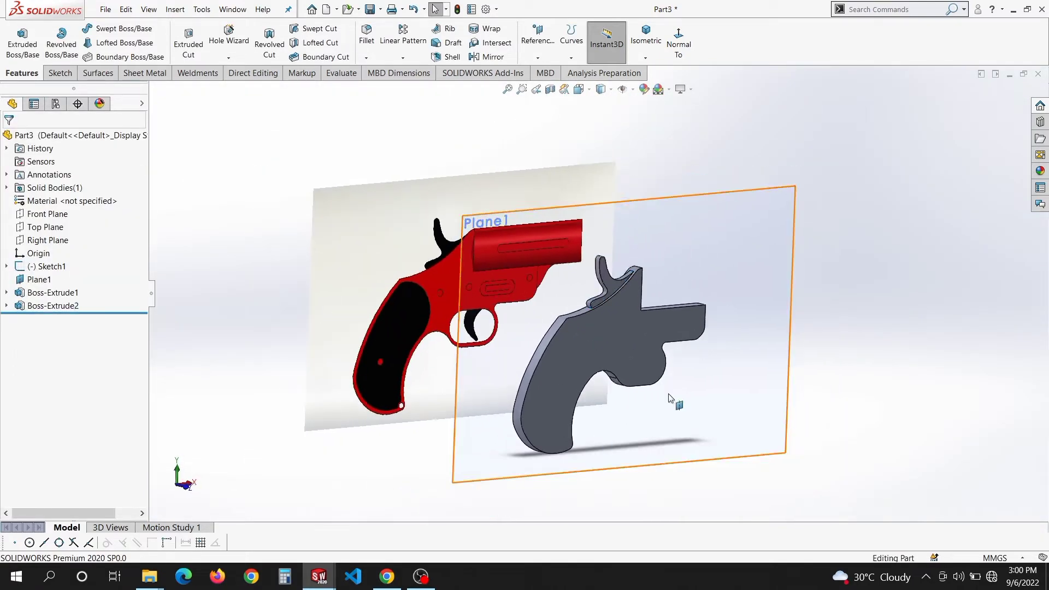
middle_drag(671, 398, 605, 356)
right_click(604, 356)
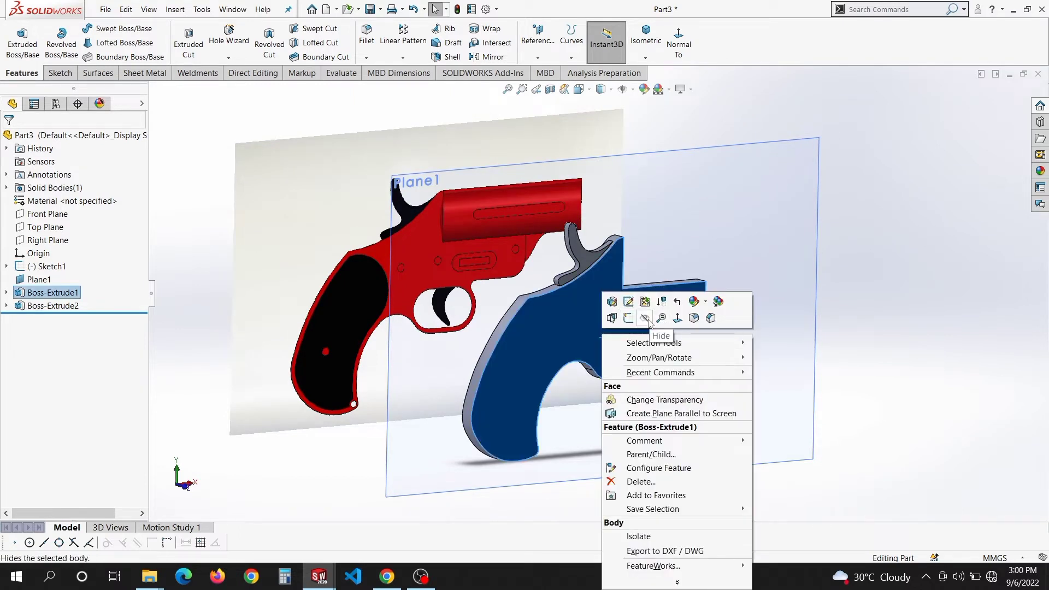
click(856, 297)
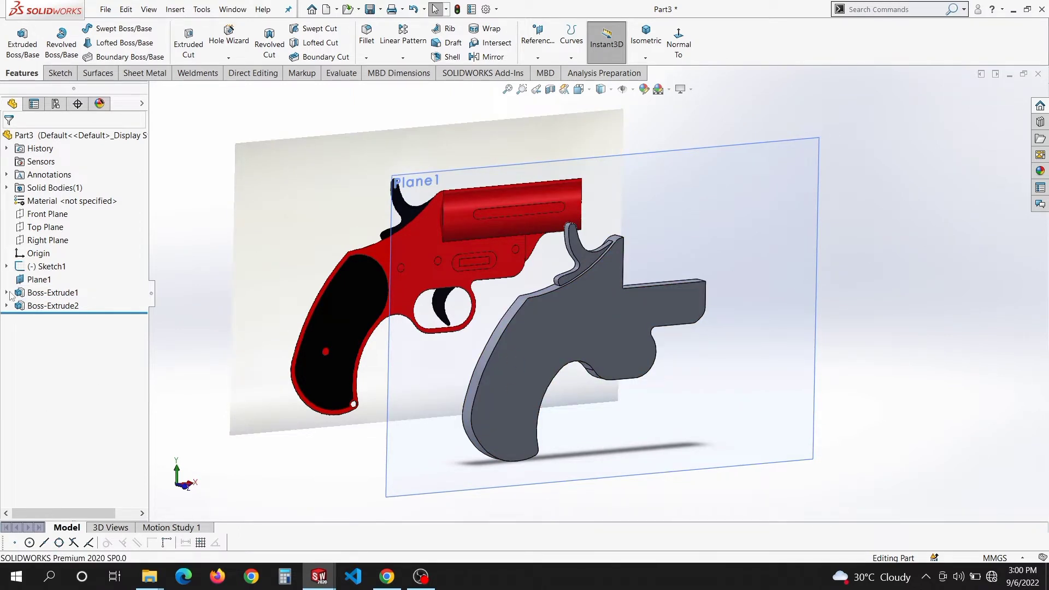
Edit the frame's profile sketch and draw horizontal lines along the upper and lower edges of the trigger guard opening
click(52, 318)
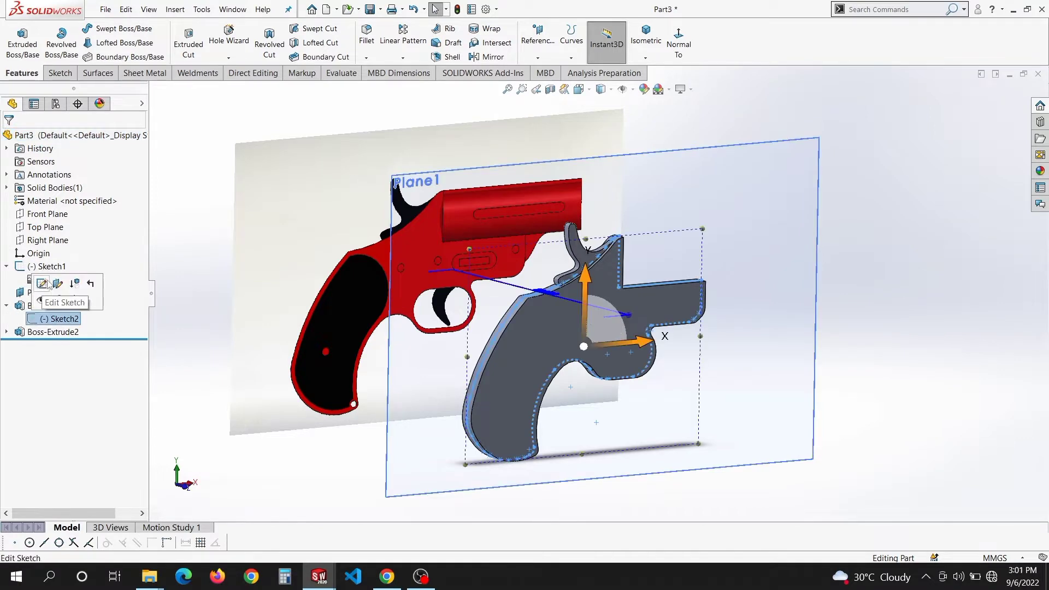
click(57, 293)
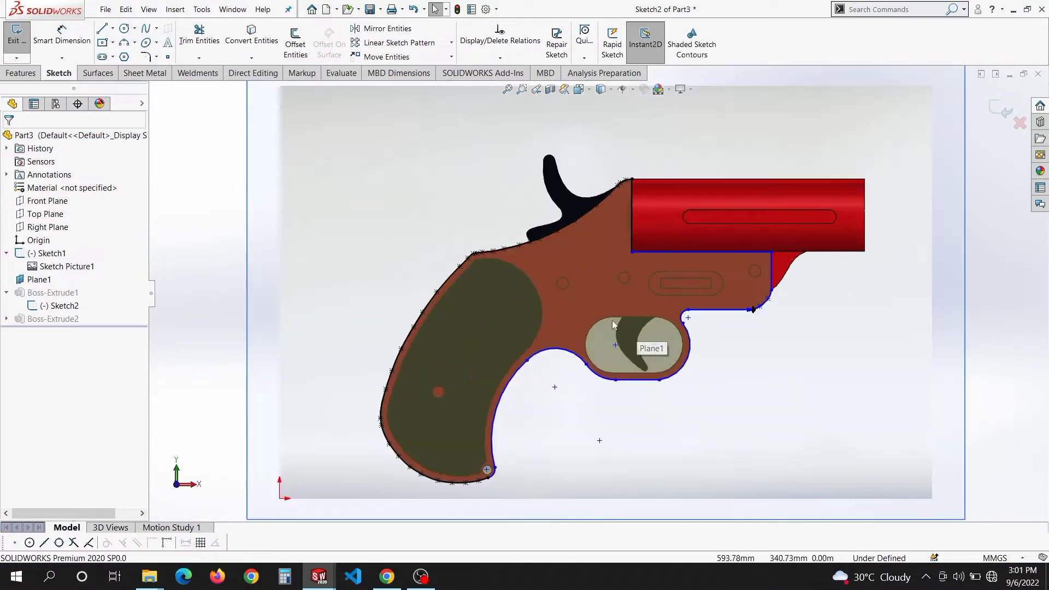
scroll(623, 327, down, 2)
key(s)
click(649, 361)
scroll(610, 330, down, 3)
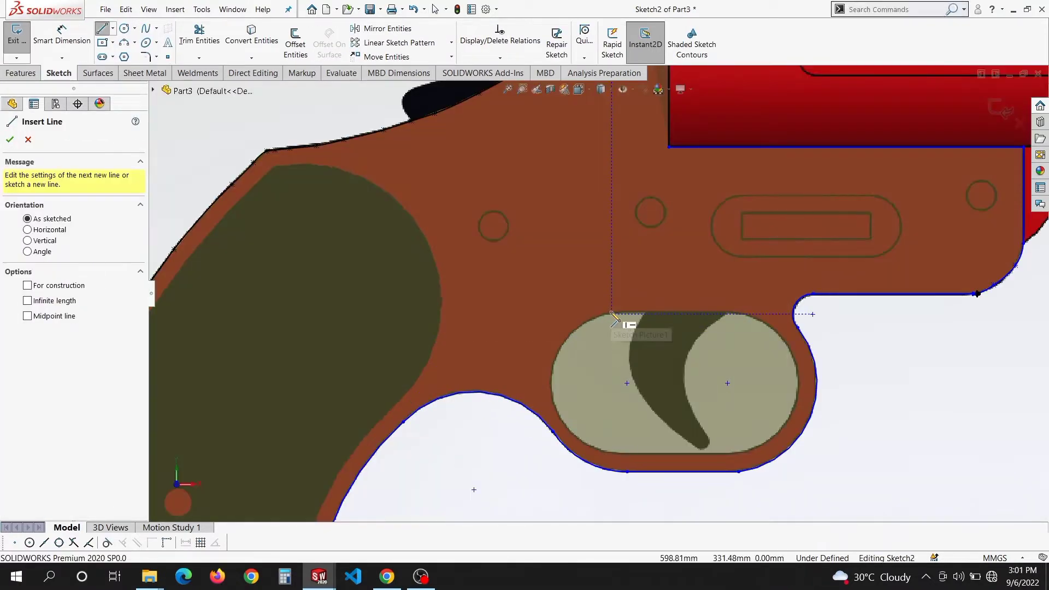
drag(611, 314, 738, 314)
drag(611, 453, 739, 452)
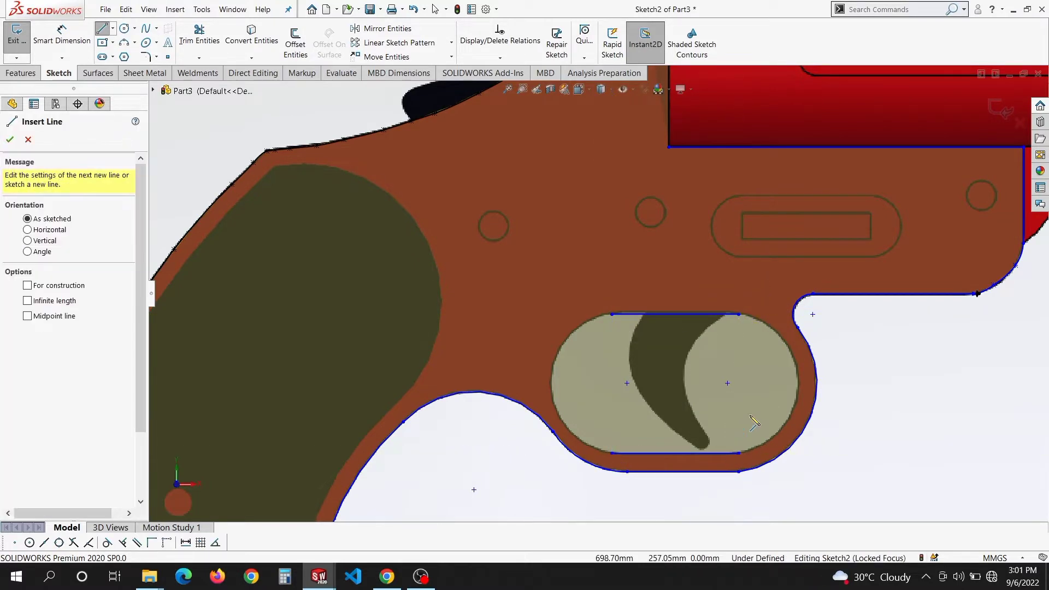
Join the two lines with three-point arcs at both ends of the trigger guard opening and rebuild the frame
key(s)
click(773, 463)
drag(739, 314, 739, 453)
click(794, 401)
drag(611, 314, 611, 453)
click(561, 421)
key(Escape)
scroll(631, 388, up, 3)
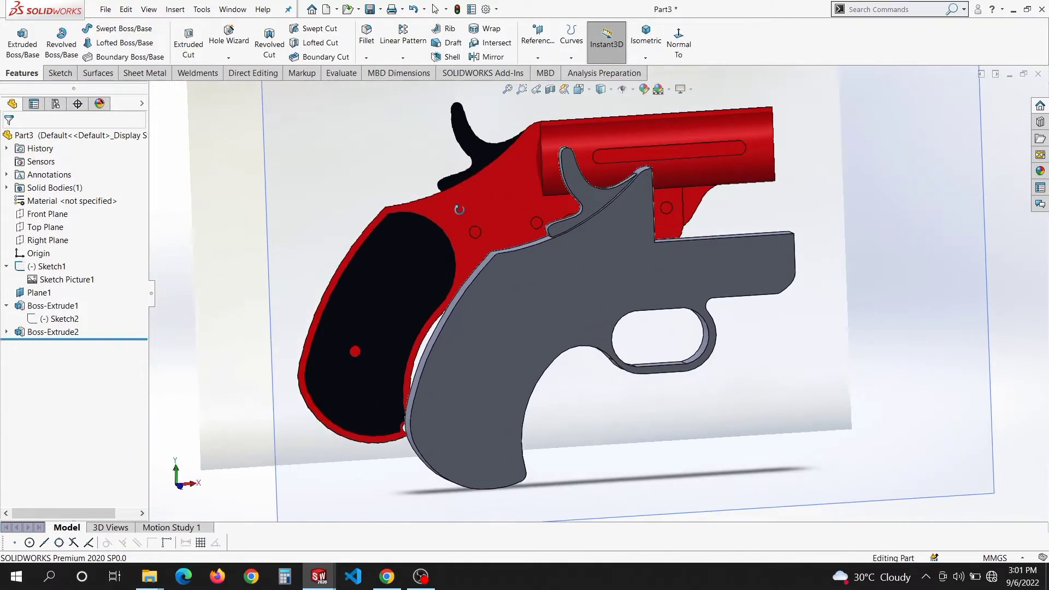
Start a sketch on Plane1 and trace the trigger's curved outline inside the guard opening with a spline
right_click(815, 200)
click(841, 184)
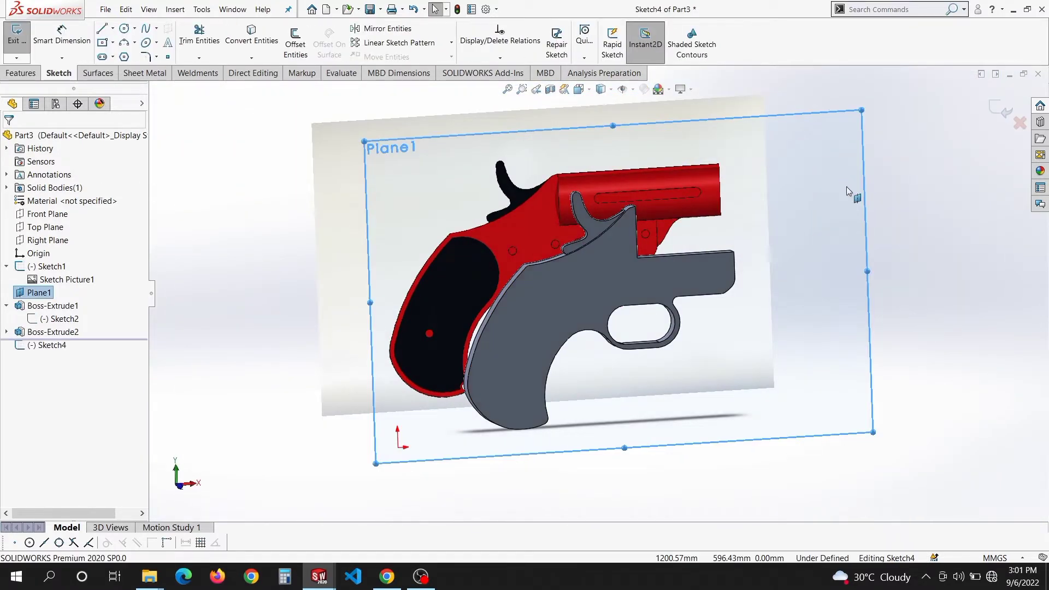
scroll(632, 352, down, 6)
key(s)
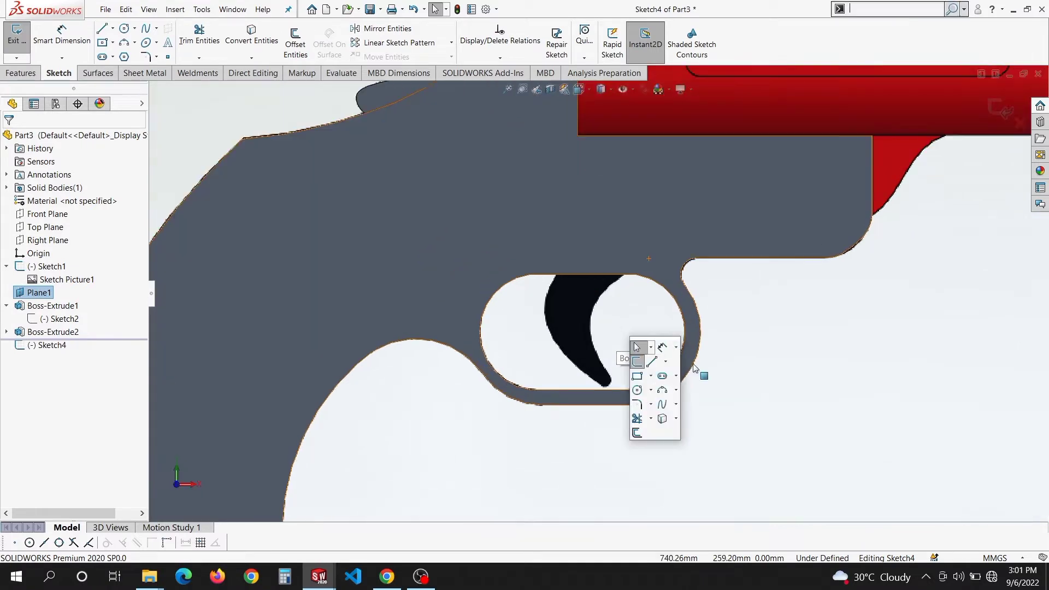
click(666, 404)
scroll(628, 314, down, 5)
click(618, 215)
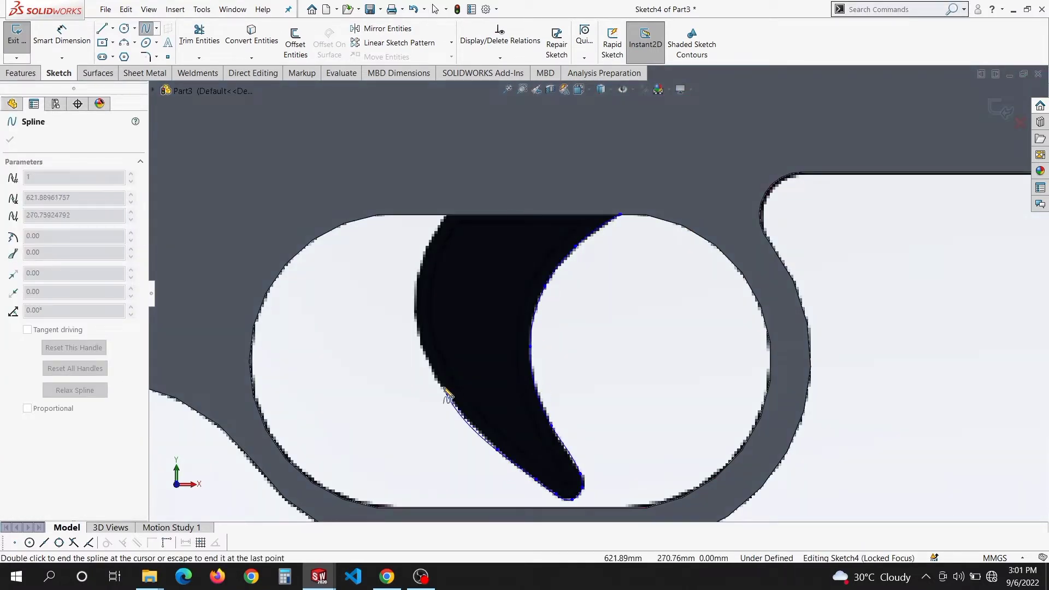
key(Escape)
Close the trigger outline with a horizontal line about 59 mm long along the upper edge of the guard opening
key(s)
click(533, 256)
click(447, 215)
click(619, 215)
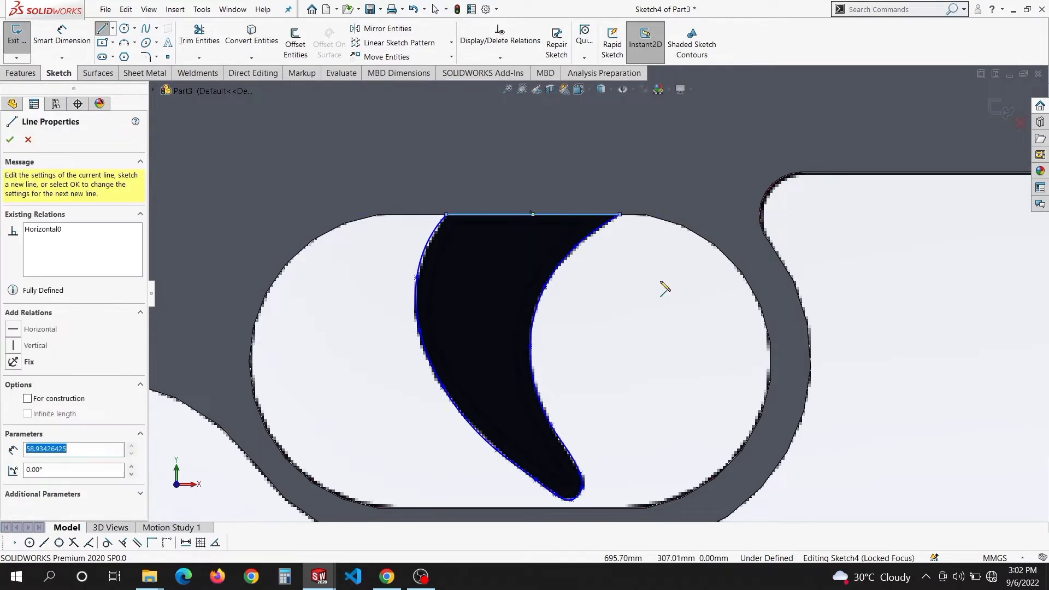
key(Escape)
Extrude the trigger profile 20 mm with the Mid Plane end condition, merged with the frame
scroll(613, 325, up, 5)
mouse_move(613, 326)
middle_down()
mouse_move(673, 331)
mouse_move(637, 329)
middle_up()
scroll(634, 324, up, 2)
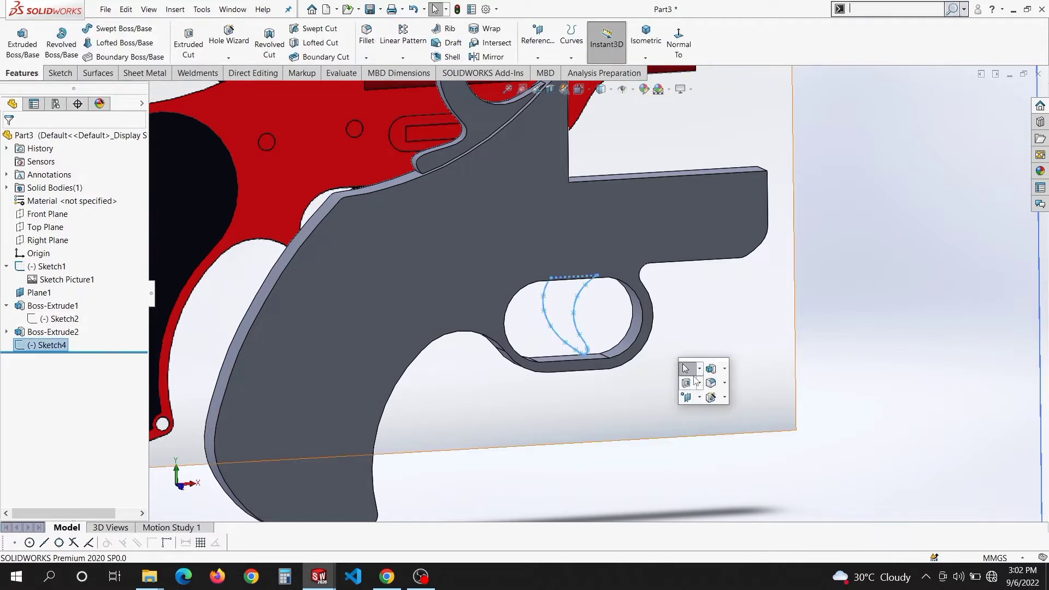
click(710, 368)
right_click(831, 282)
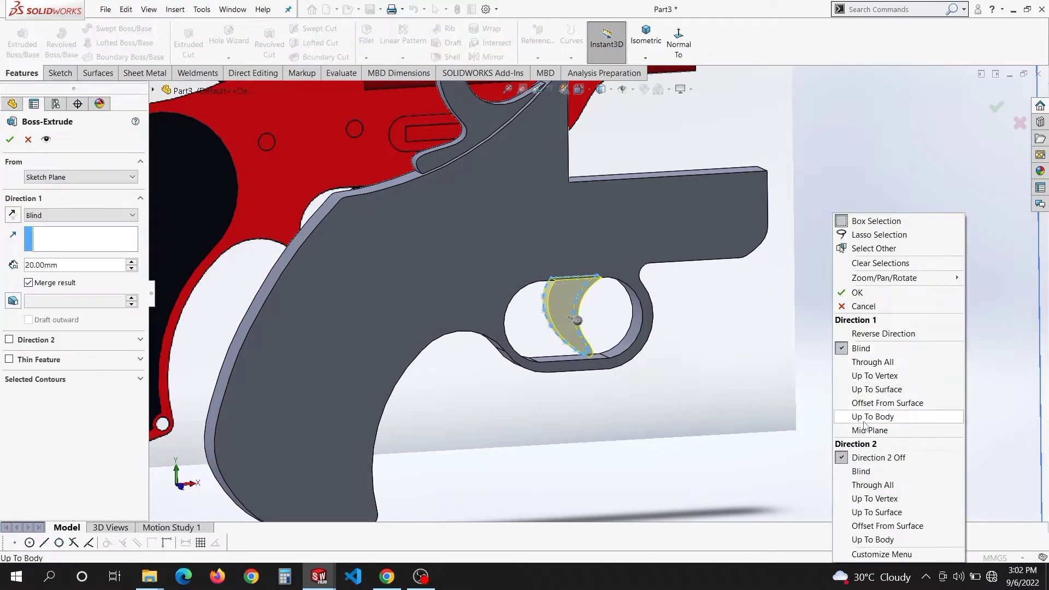
click(849, 427)
middle_drag(568, 296, 183, 143)
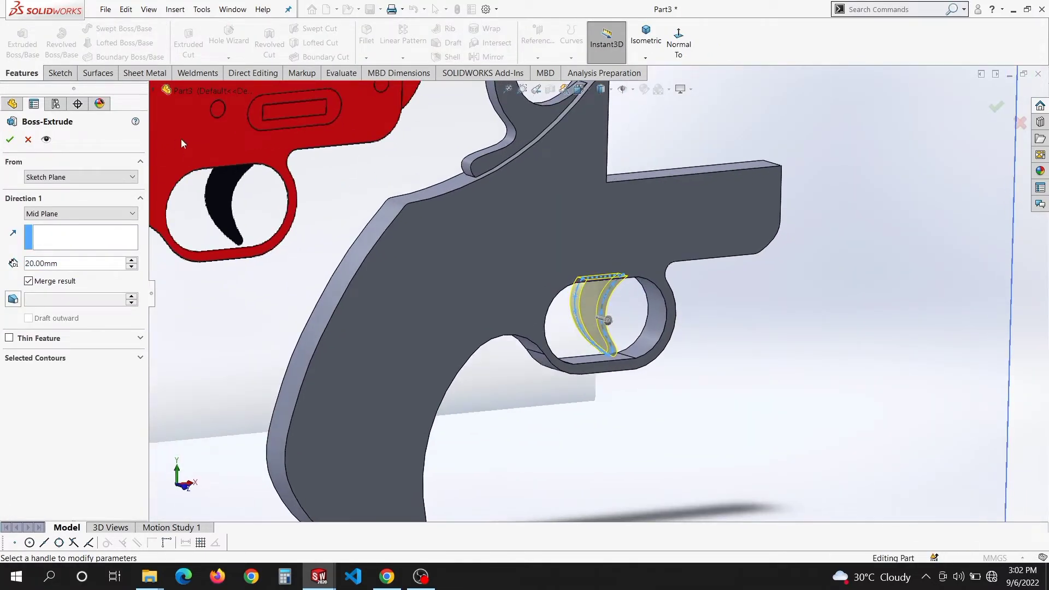
click(10, 140)
Hide the solid body of the gun frame
scroll(668, 300, up, 5)
middle_drag(668, 300, 527, 306)
scroll(535, 310, down, 3)
right_click(526, 307)
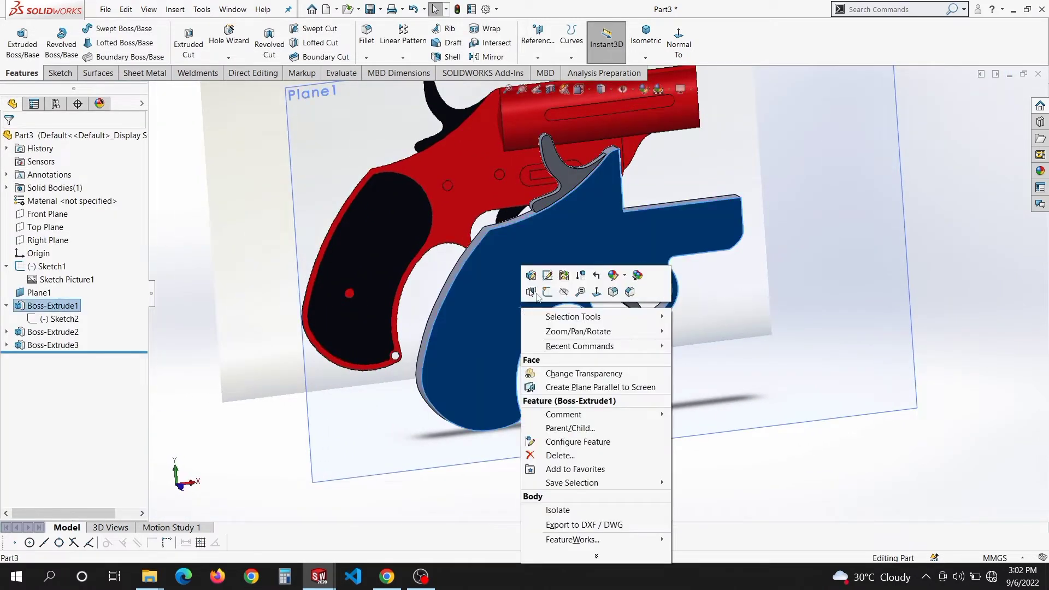
click(563, 292)
Sketch three-point arcs on Plane1 around the grip panel's upper end, about 98 mm radius, and its lower end, about 128 mm radius
click(812, 369)
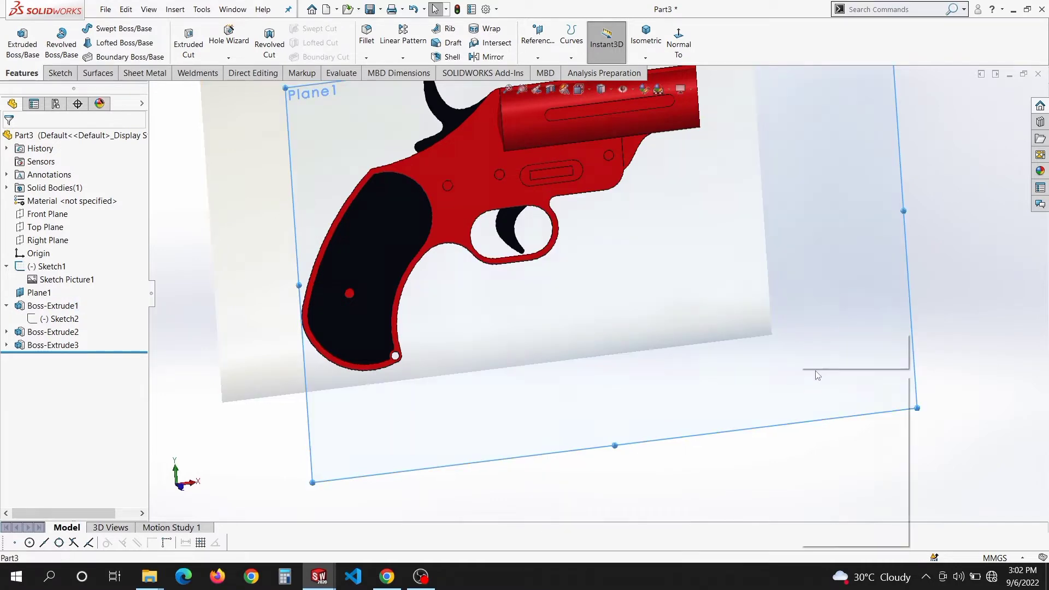
right_click(812, 370)
click(836, 367)
scroll(527, 333, down, 4)
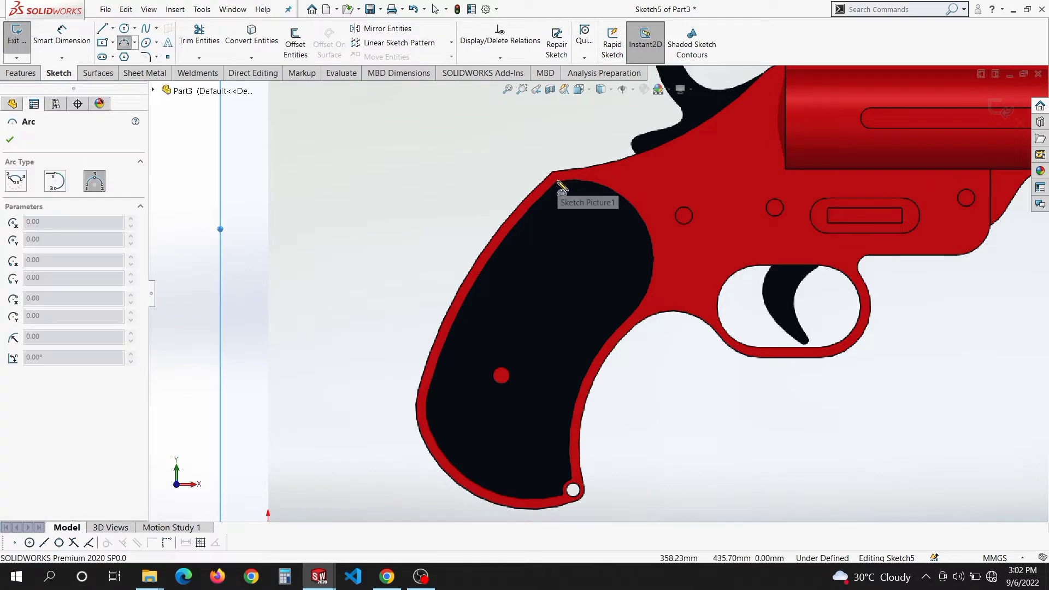
click(650, 279)
scroll(595, 426, down, 4)
click(589, 381)
click(349, 217)
click(358, 261)
scroll(546, 268, up, 3)
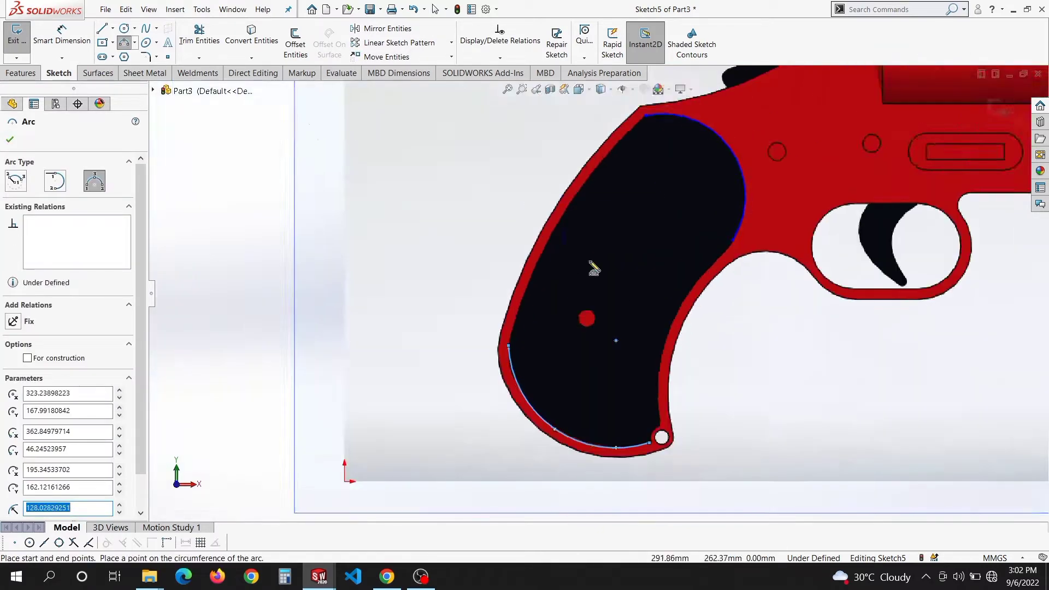
Draw a three-point arc along the grip panel's front edge and make it tangent to the upper arc
scroll(675, 413, down, 3)
click(631, 436)
click(652, 258)
key(Escape)
scroll(750, 129, down, 4)
click(506, 350)
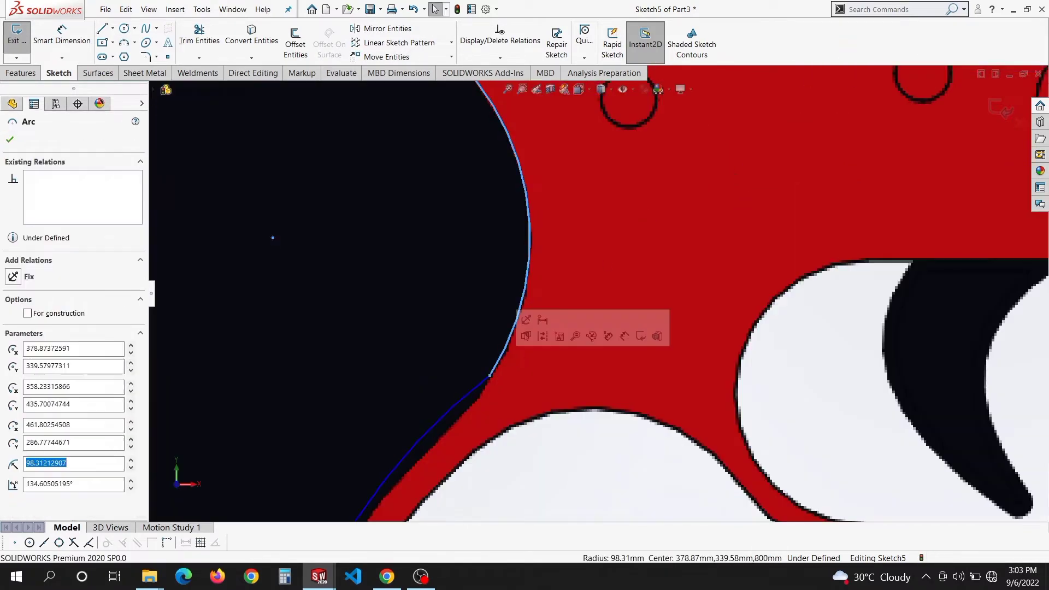
ctrl+click(474, 394)
click(13, 348)
Draw a three-point arc along the grip panel's rear edge, joining the upper and lower arcs
scroll(470, 309, up, 6)
key(s)
click(783, 348)
click(349, 344)
click(469, 140)
click(389, 224)
key(Escape)
scroll(592, 314, up, 3)
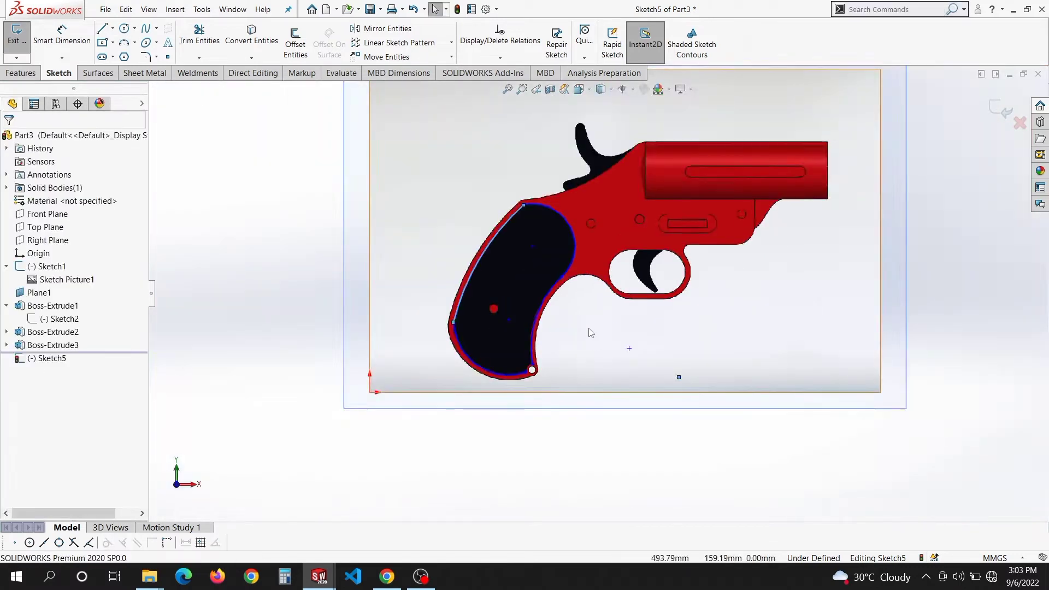
key(ctrl+z)
Close the grip panel outline with a small three-point arc around the hole at the grip's lower corner
scroll(494, 434, down, 8)
key(s)
click(598, 315)
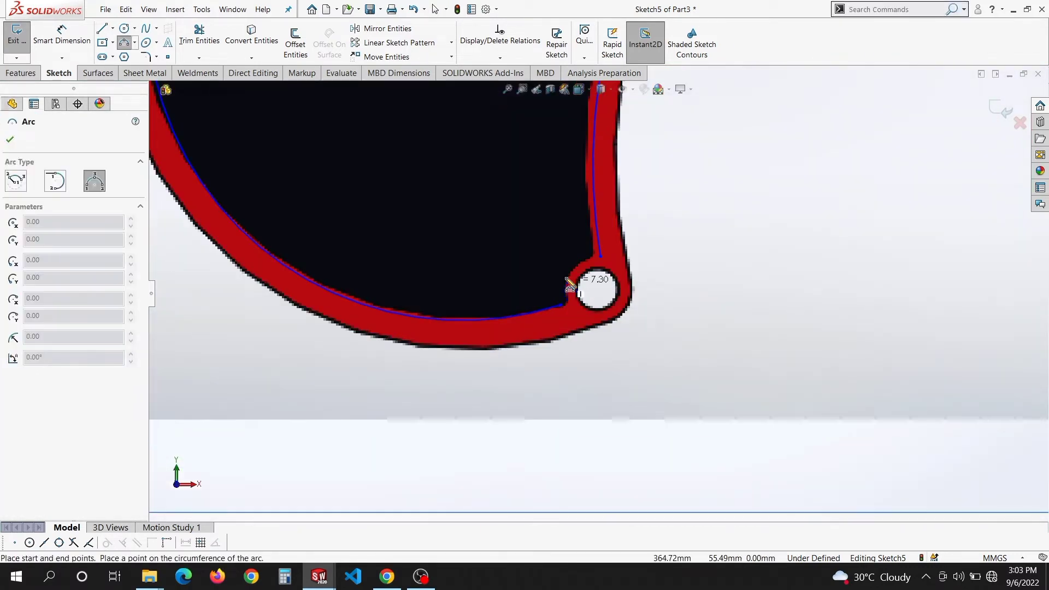
key(Escape)
scroll(622, 218, up, 5)
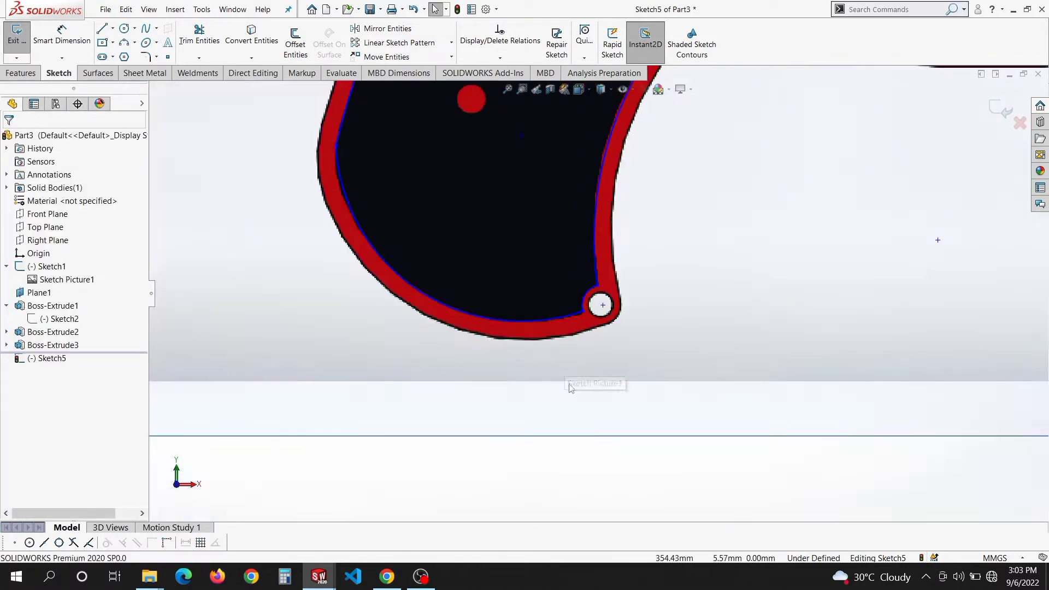
Exit the grip panel sketch and show the hidden gun body again
scroll(622, 212, up, 4)
scroll(619, 275, down, 3)
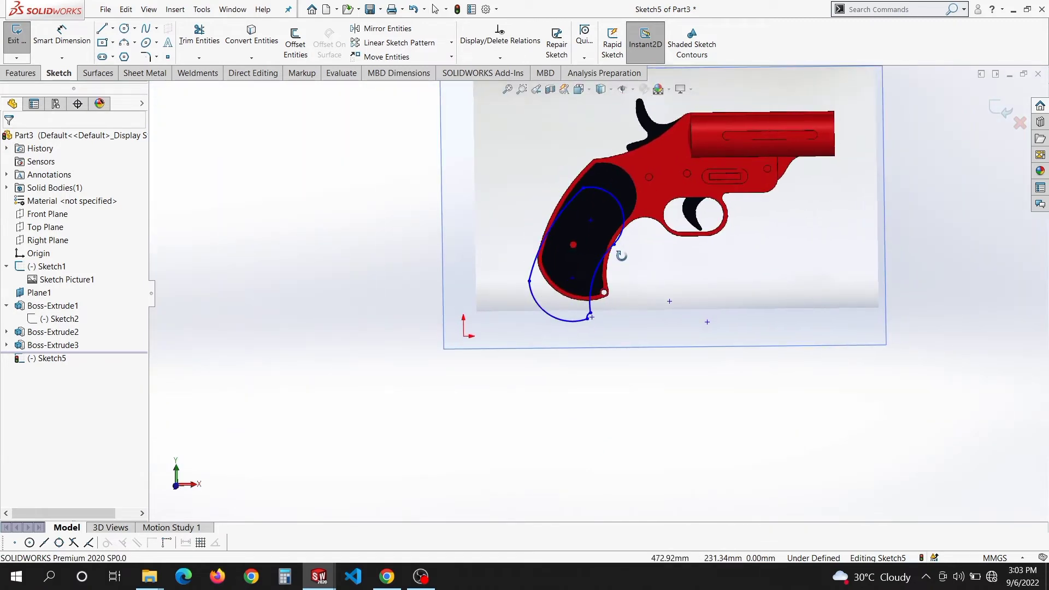
middle_drag(620, 272, 628, 271)
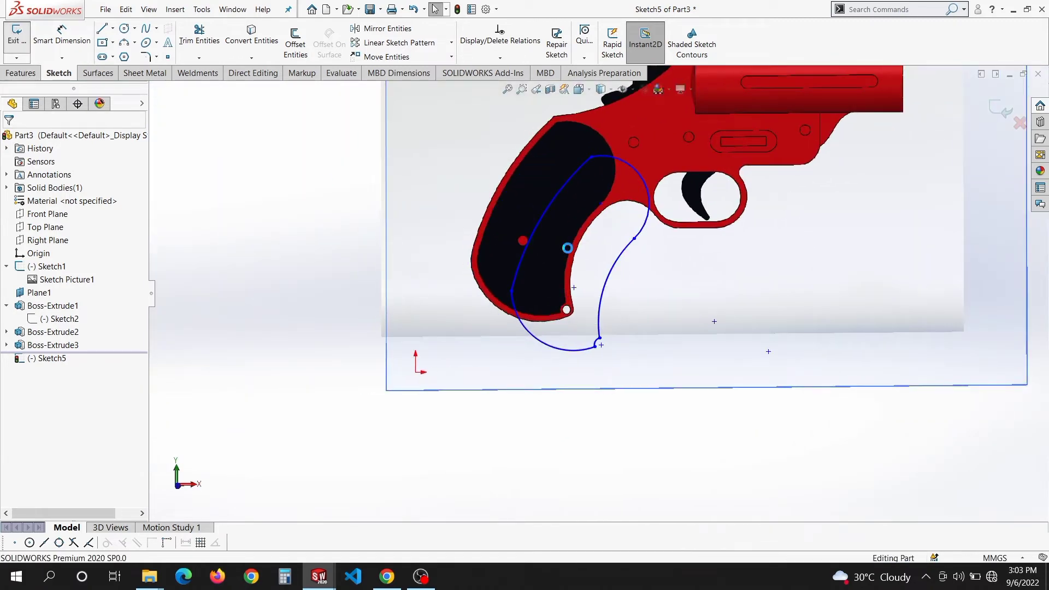
scroll(568, 248, up, 1)
click(51, 332)
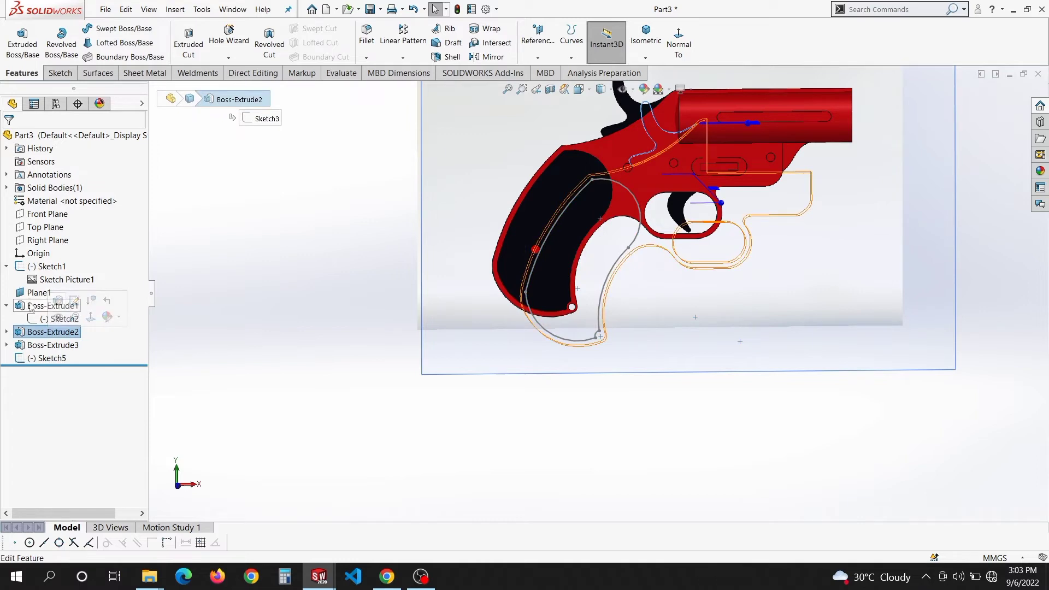
click(50, 306)
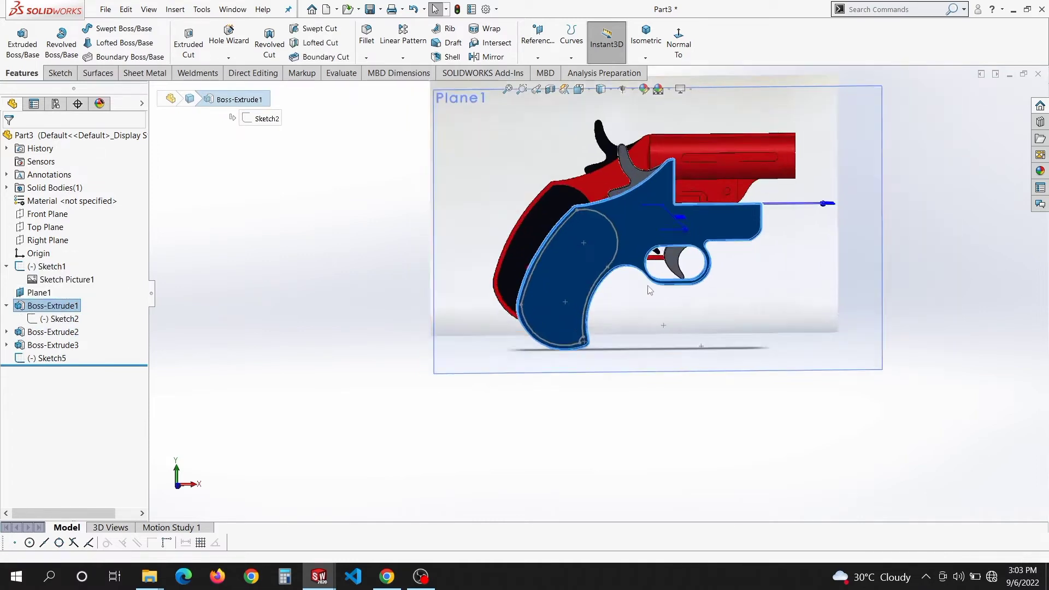
Extrude the grip panel contour 10 mm starting from the frame's front face, merged with the frame
middle_drag(647, 290, 692, 310)
click(353, 431)
click(20, 44)
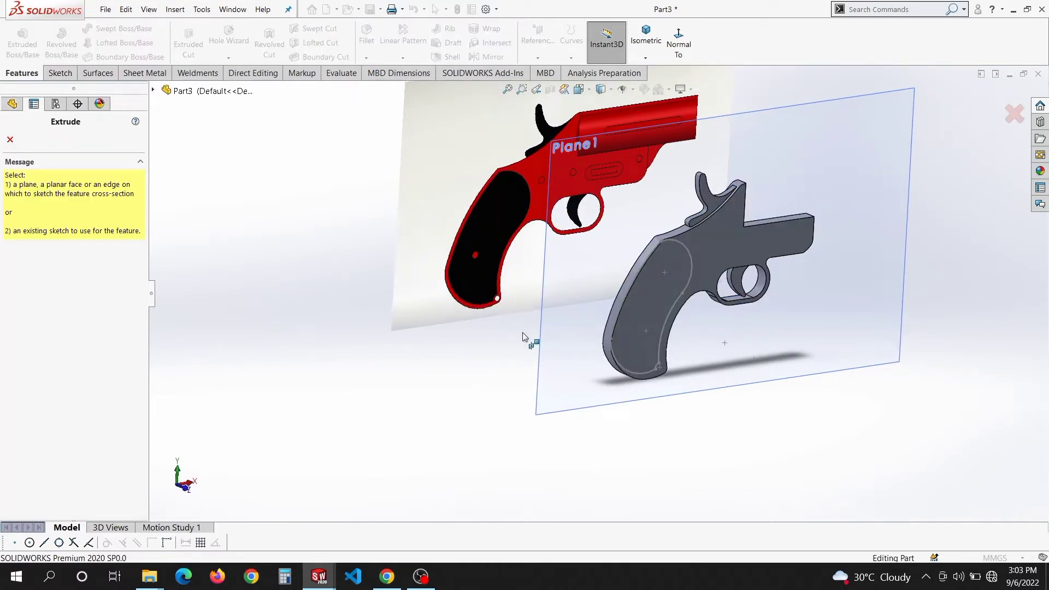
click(654, 356)
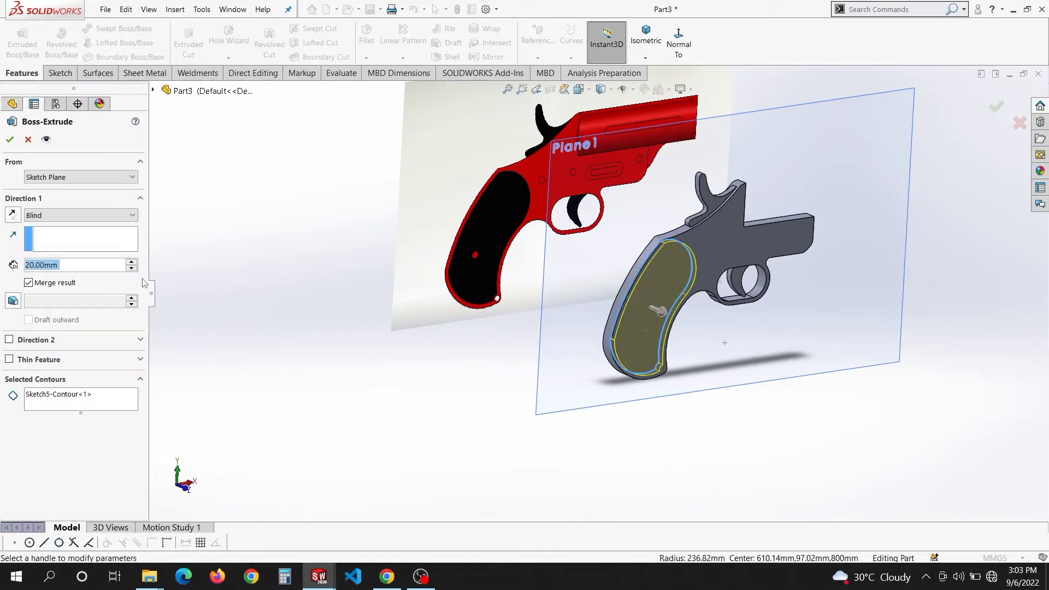
middle_drag(726, 314, 746, 277)
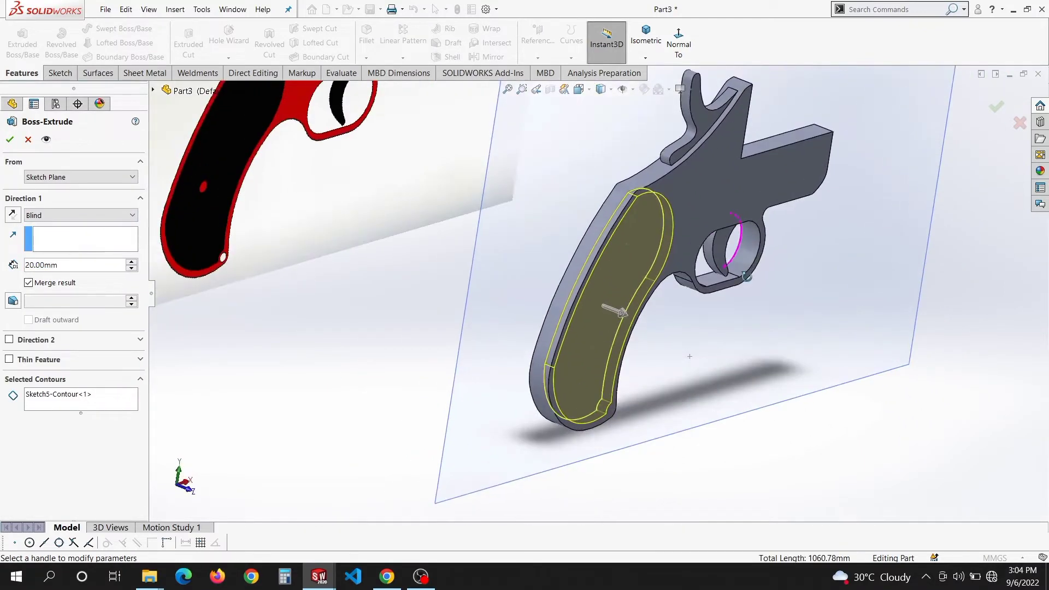
click(95, 178)
click(96, 205)
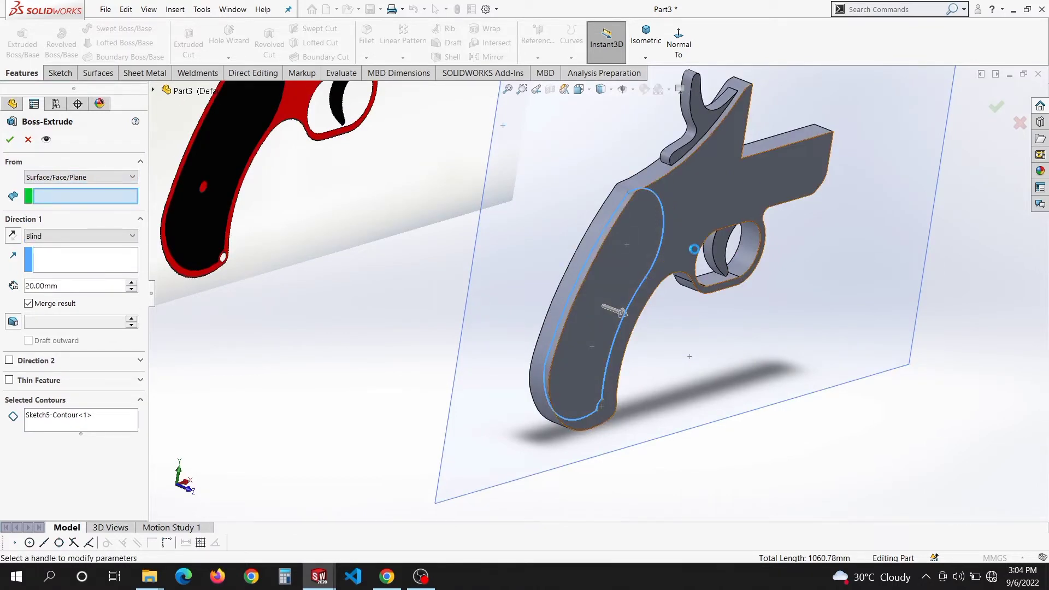
click(695, 205)
scroll(82, 282, down, 1)
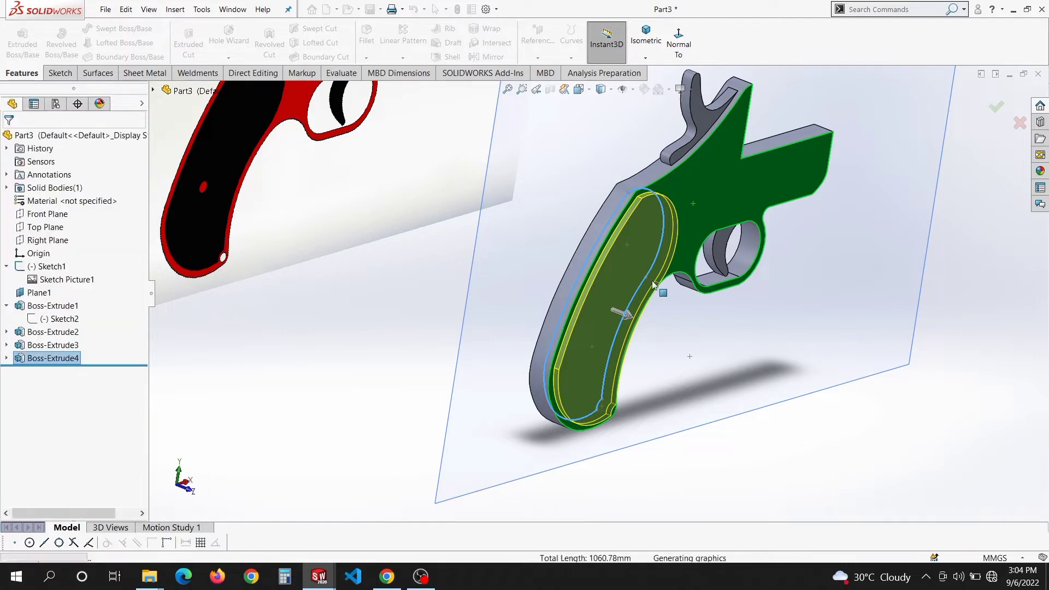
Extrude the same grip panel sketch 10 mm again, starting from the frame's opposite side face
middle_drag(673, 294, 291, 347)
click(7, 358)
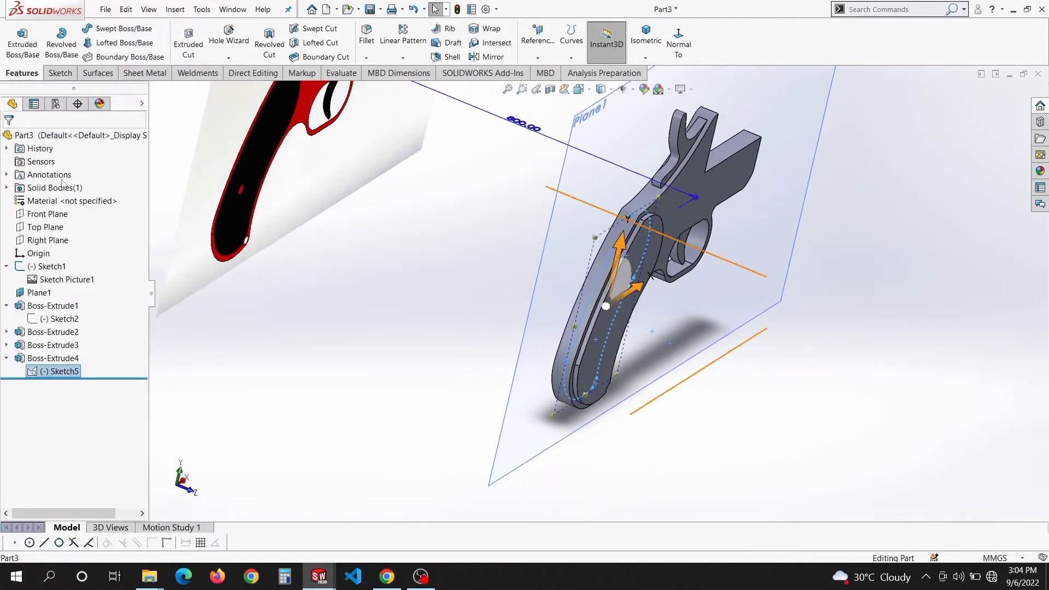
click(22, 38)
scroll(550, 303, down, 6)
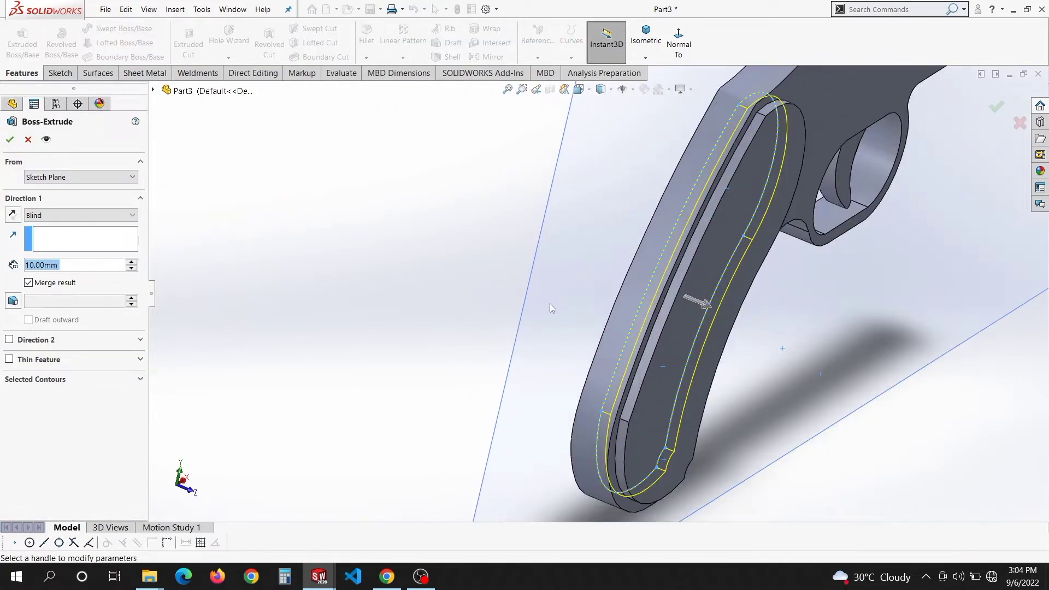
click(109, 176)
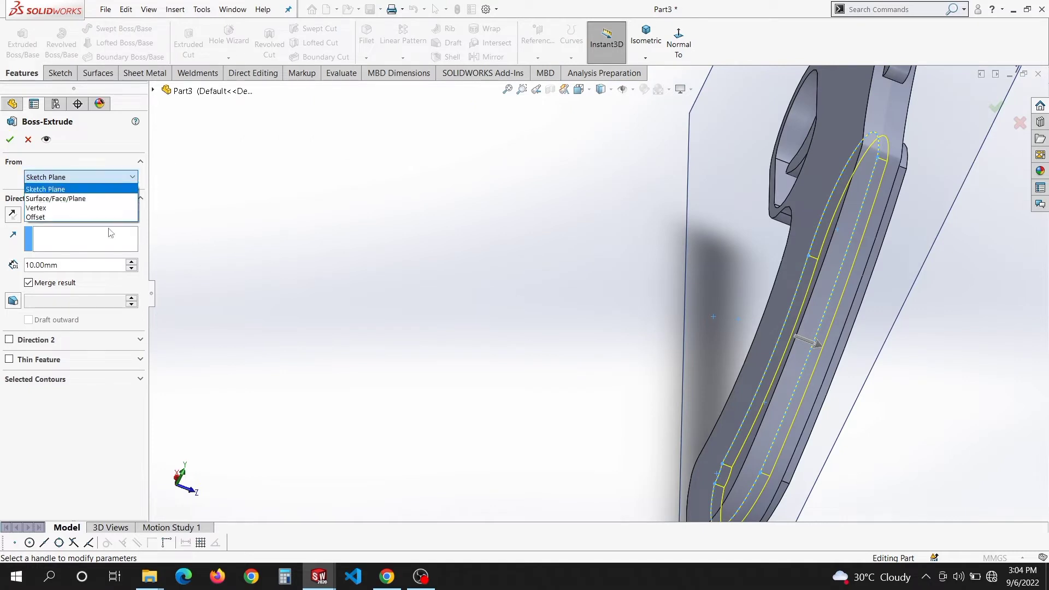
click(55, 189)
click(826, 188)
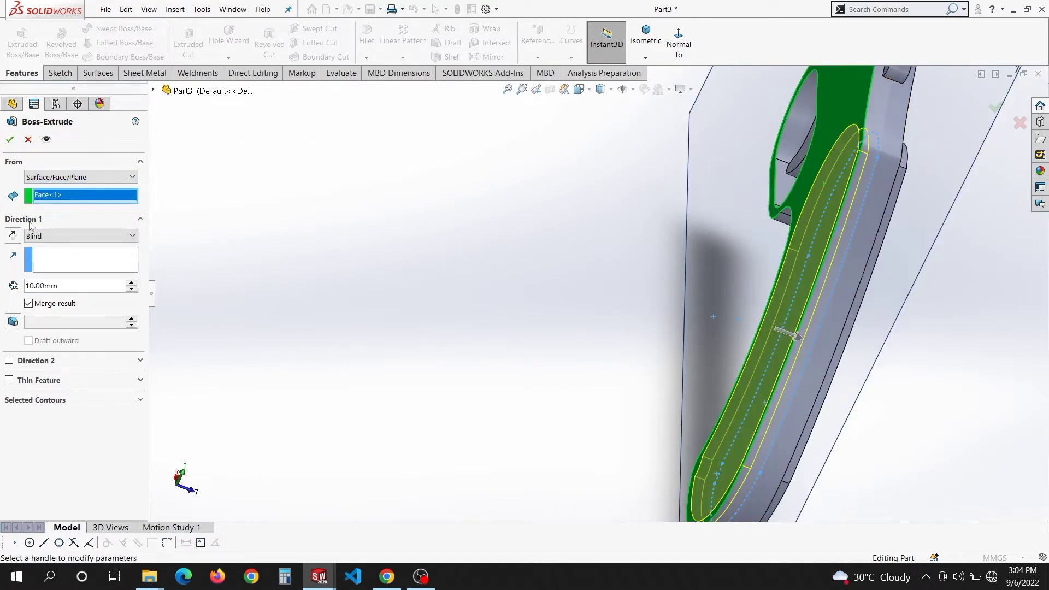
click(10, 140)
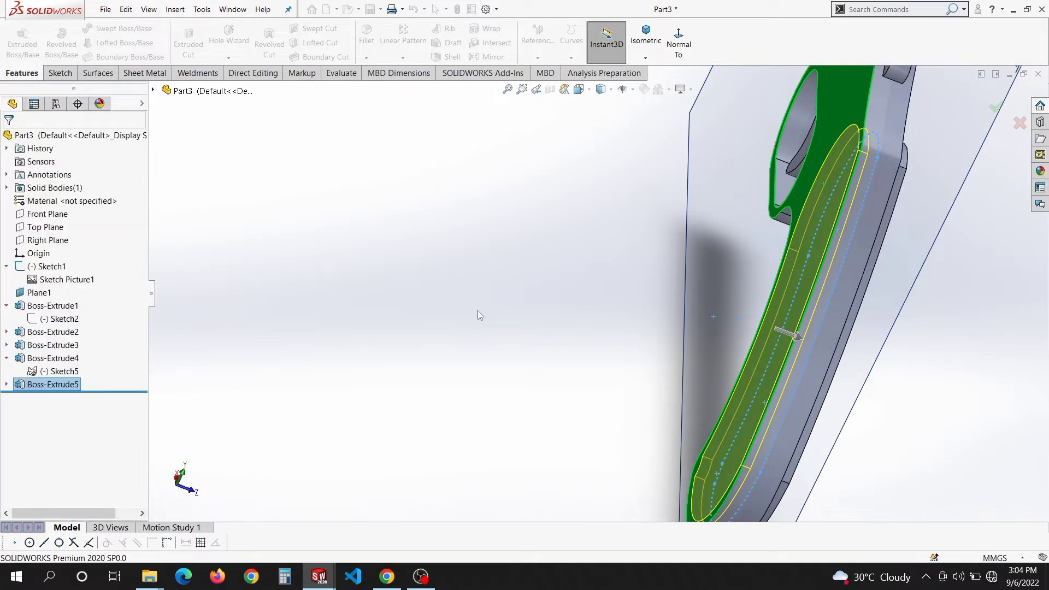
Edit the second grip panel extrusion and reverse its direction so it projects outward from the frame
click(53, 385)
click(61, 372)
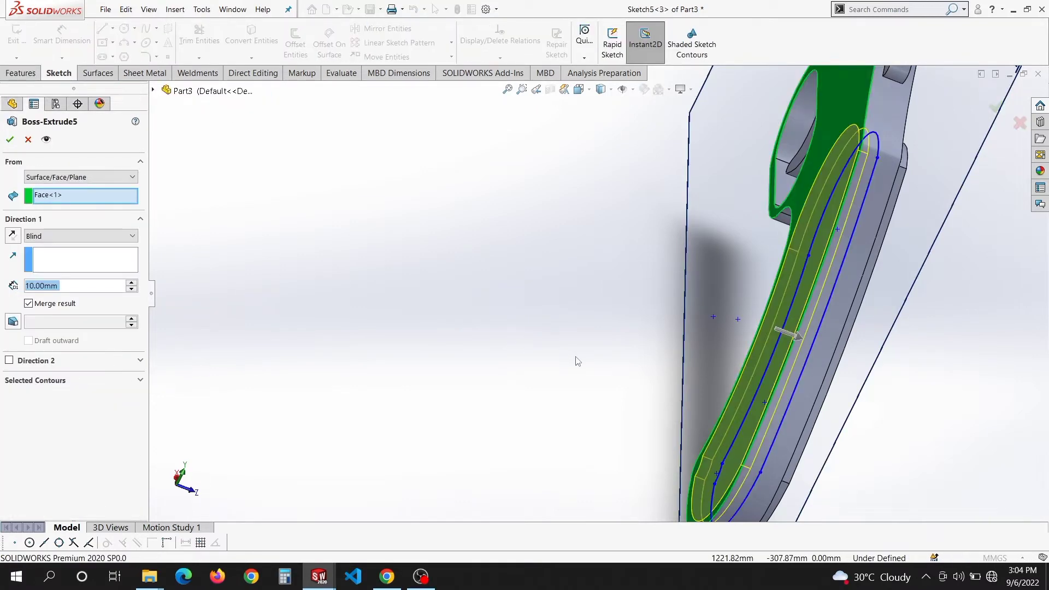
middle_drag(577, 360, 562, 355)
click(18, 238)
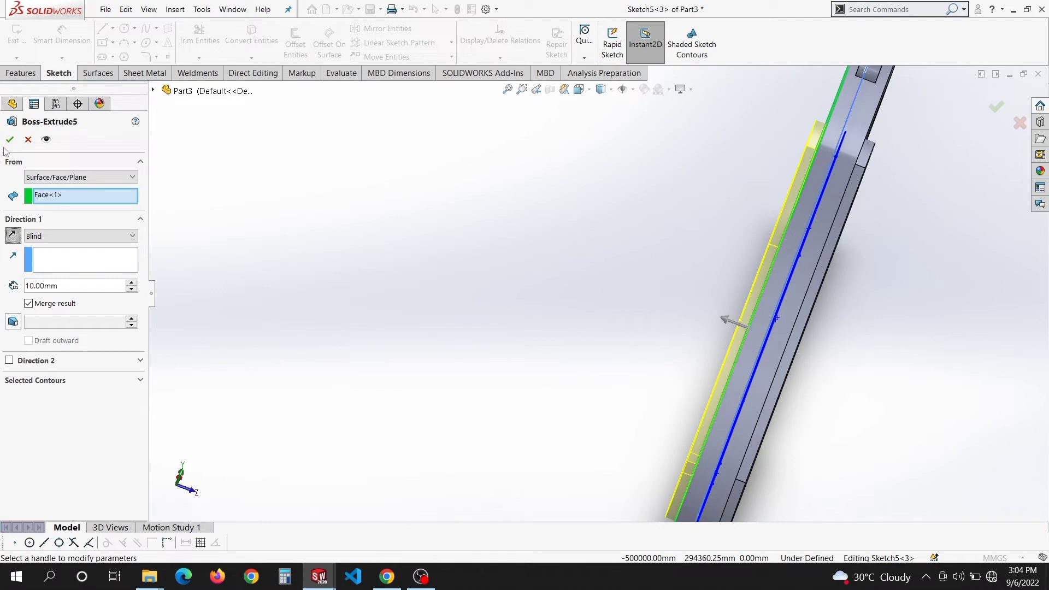
key(Return)
key(ctrl+7)
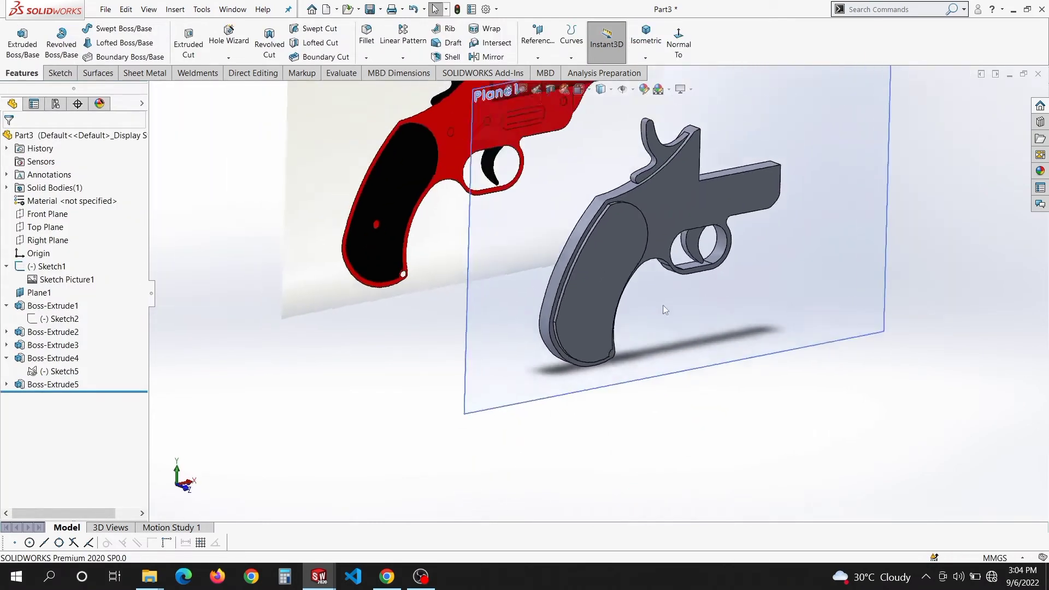
Open the frame extrusion's sketch for editing
middle_drag(526, 410, 702, 317)
scroll(673, 335, down, 5)
scroll(429, 272, down, 3)
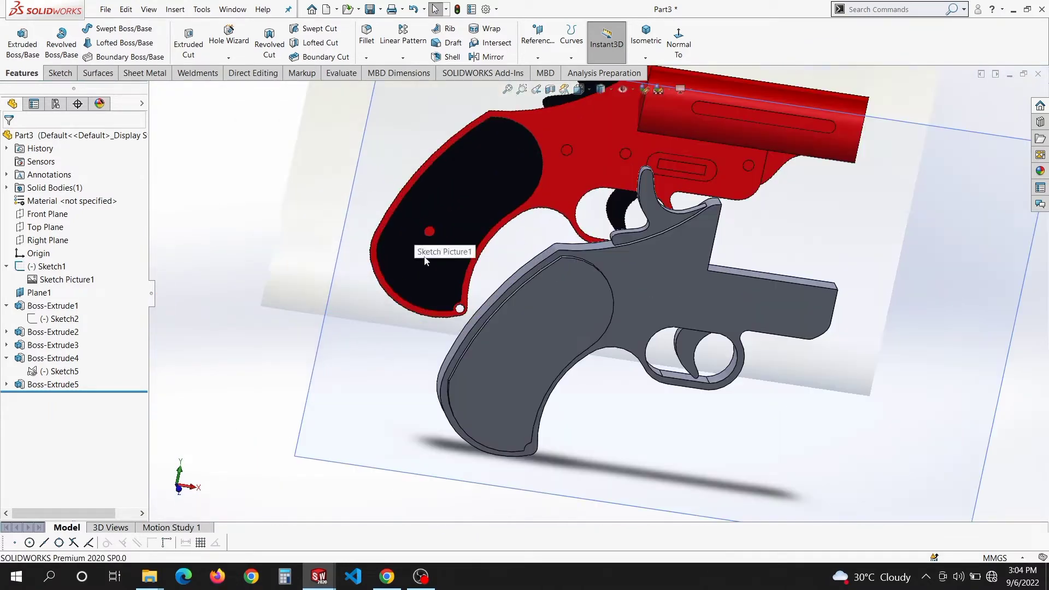
scroll(532, 345, up, 3)
middle_drag(532, 346, 447, 236)
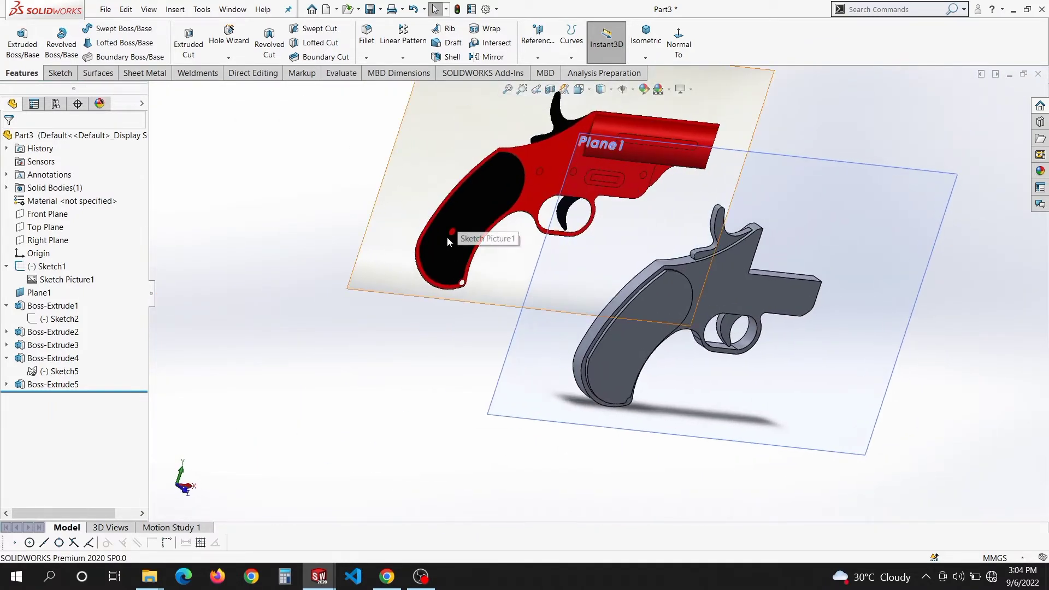
scroll(447, 236, down, 5)
scroll(497, 247, up, 3)
click(6, 331)
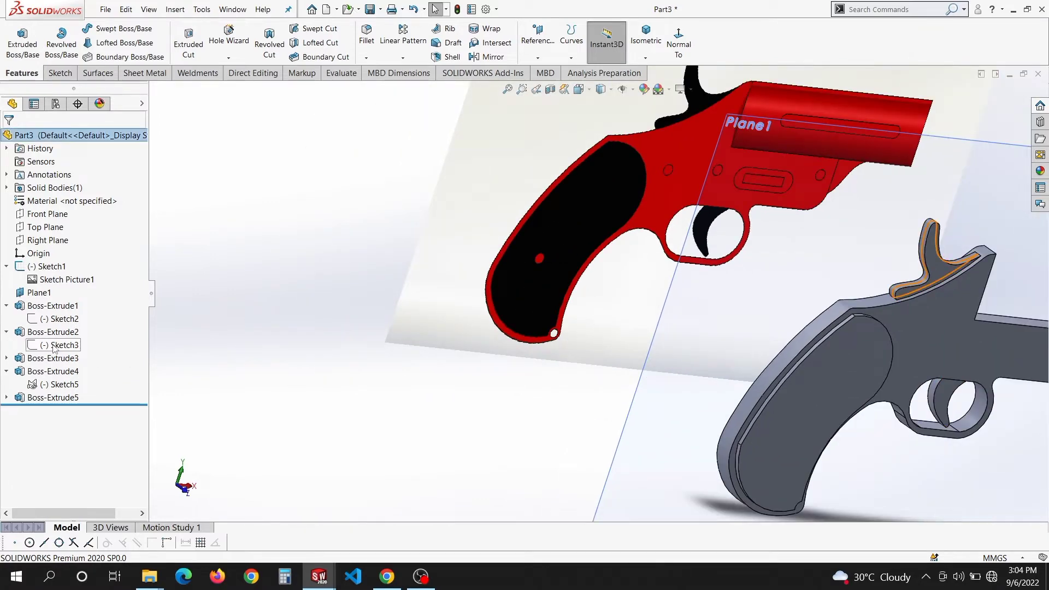
click(60, 344)
click(42, 359)
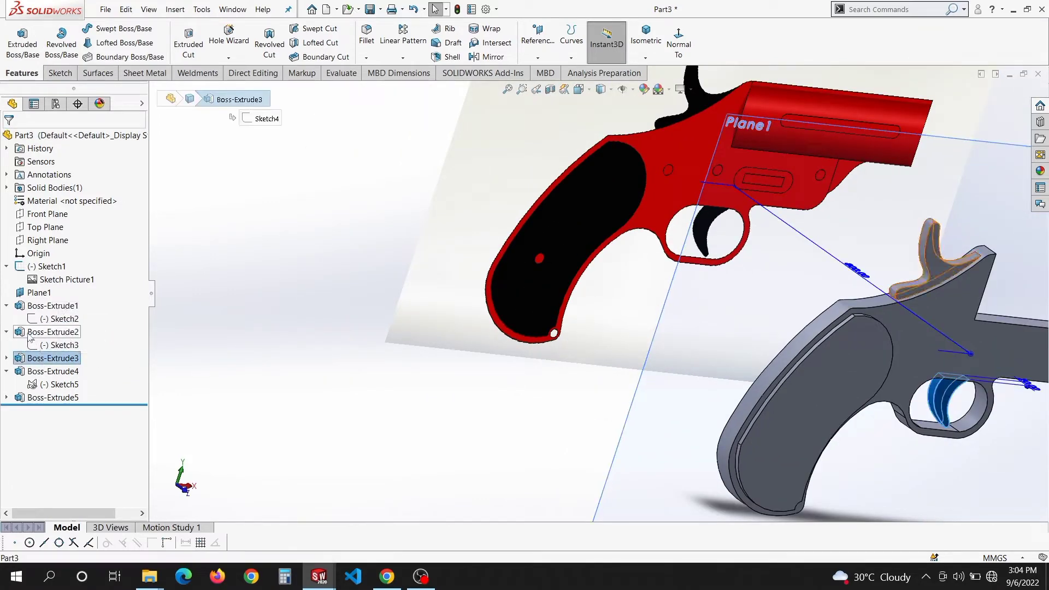
click(30, 333)
click(39, 305)
click(60, 318)
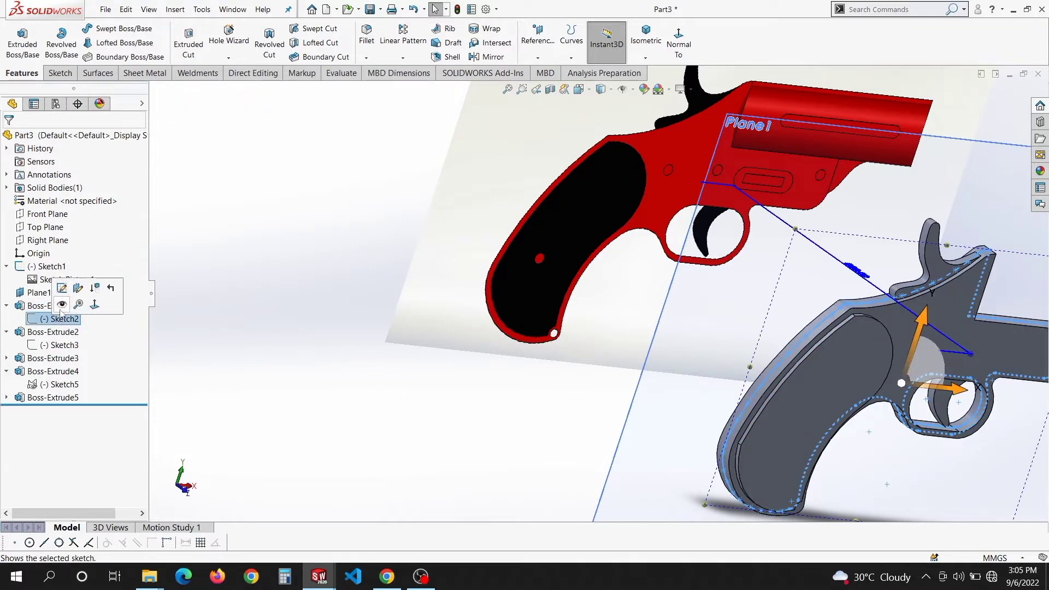
click(62, 291)
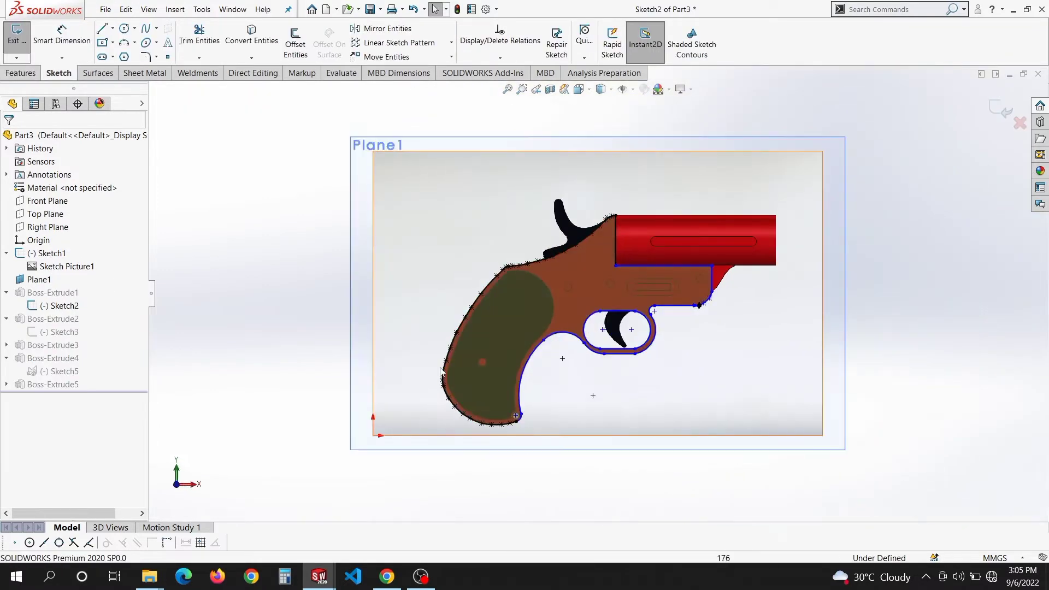
Sketch a circle of about 11 mm radius over the grip's red dot and one of about 8.3 mm radius over the hole at the grip's lower corner
scroll(617, 335, down, 5)
scroll(618, 331, down, 1)
key(s)
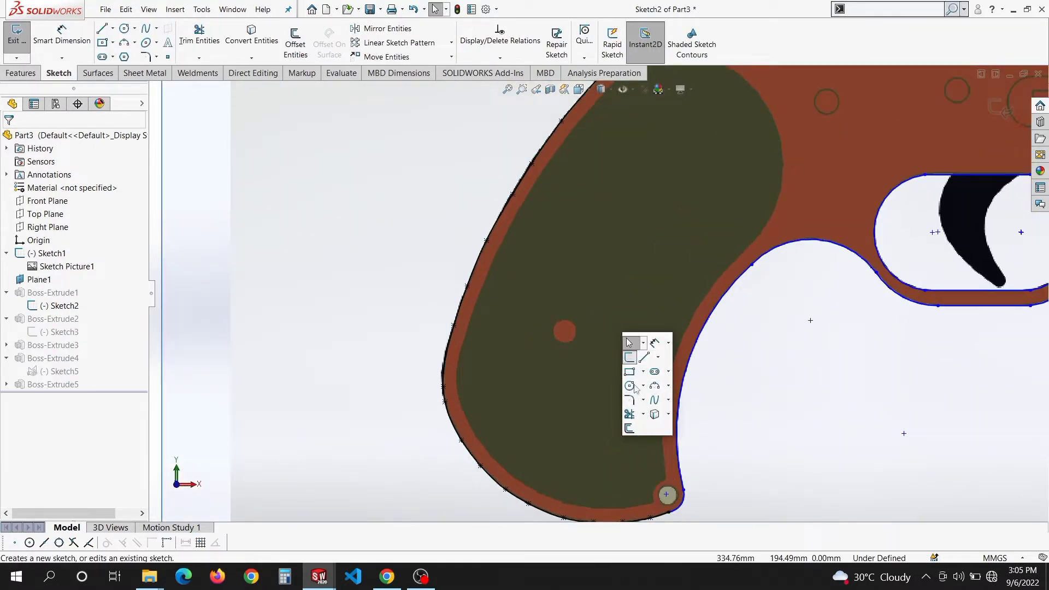
click(629, 385)
scroll(551, 338, down, 2)
click(572, 325)
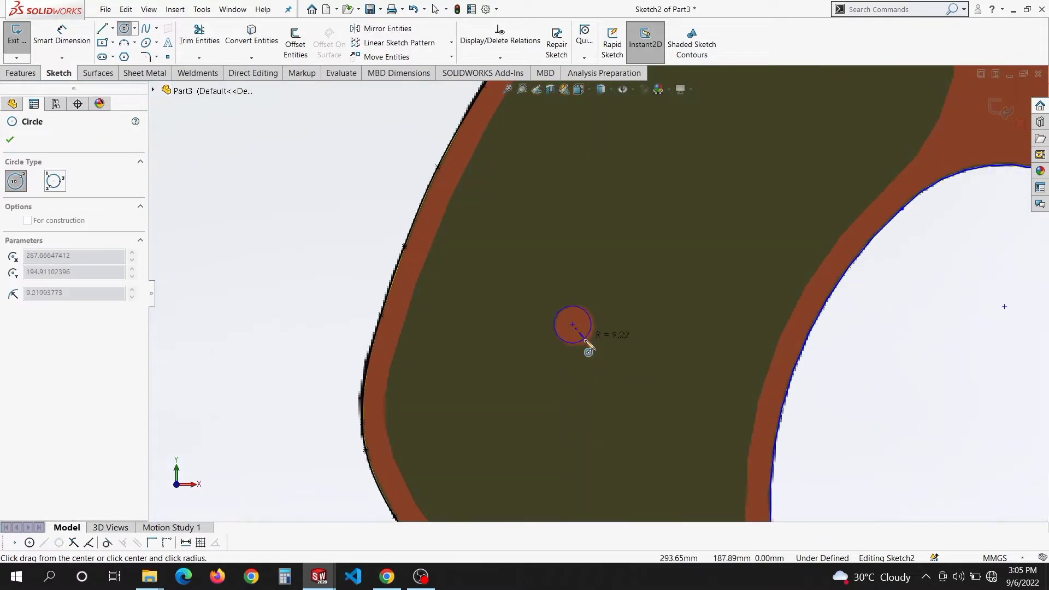
click(589, 350)
scroll(587, 306, up, 5)
scroll(664, 428, down, 4)
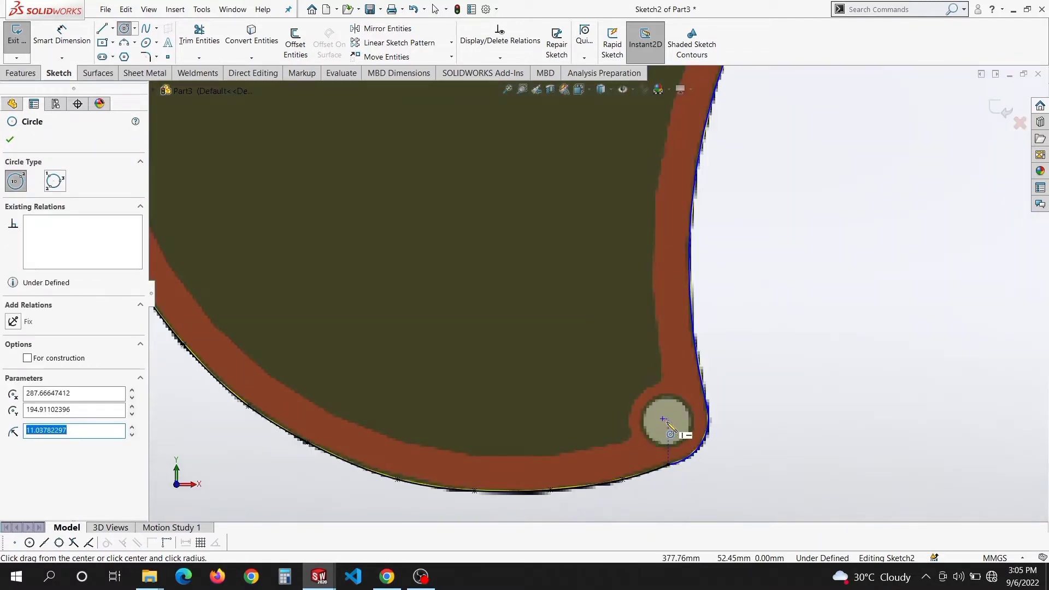
click(665, 420)
click(687, 449)
Trace the two pin circles on the frame above the trigger guard with radii of about 11.4 mm and 10.4 mm
scroll(754, 327, up, 5)
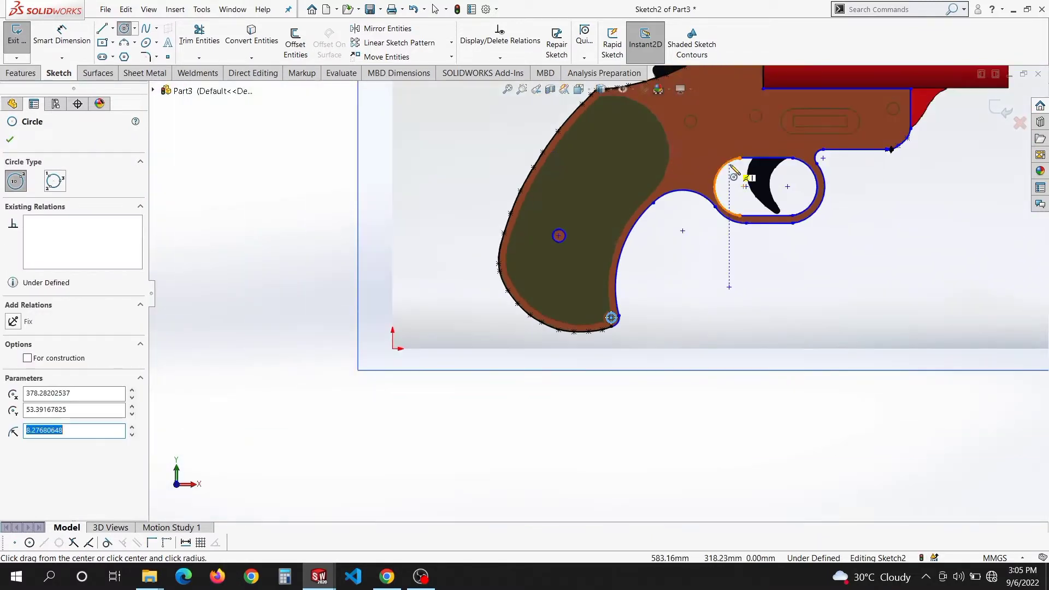
scroll(656, 180, down, 7)
scroll(634, 185, down, 2)
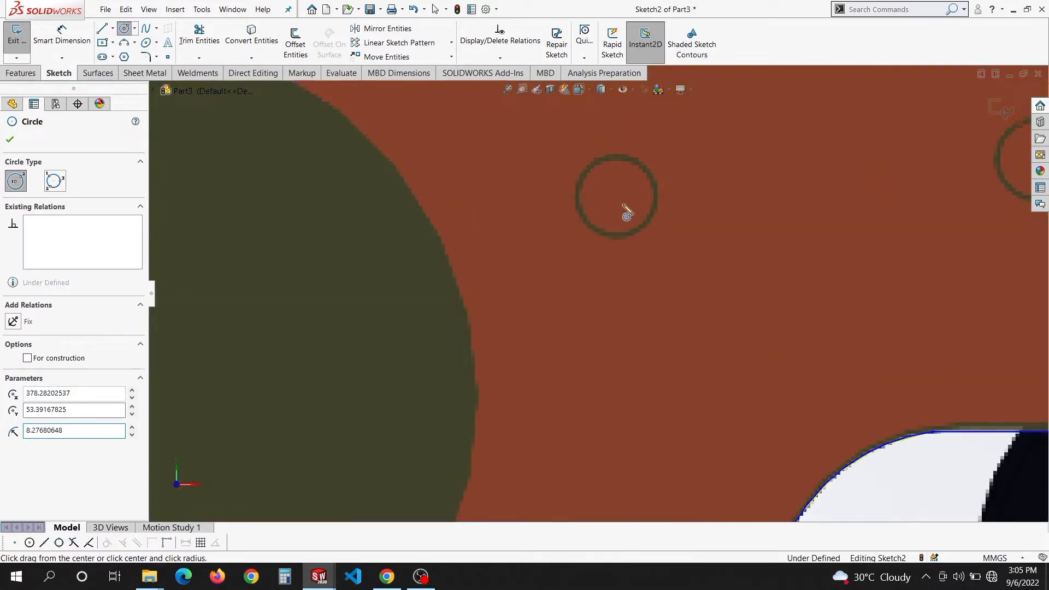
click(618, 200)
click(644, 225)
scroll(797, 230, up, 2)
scroll(763, 237, down, 2)
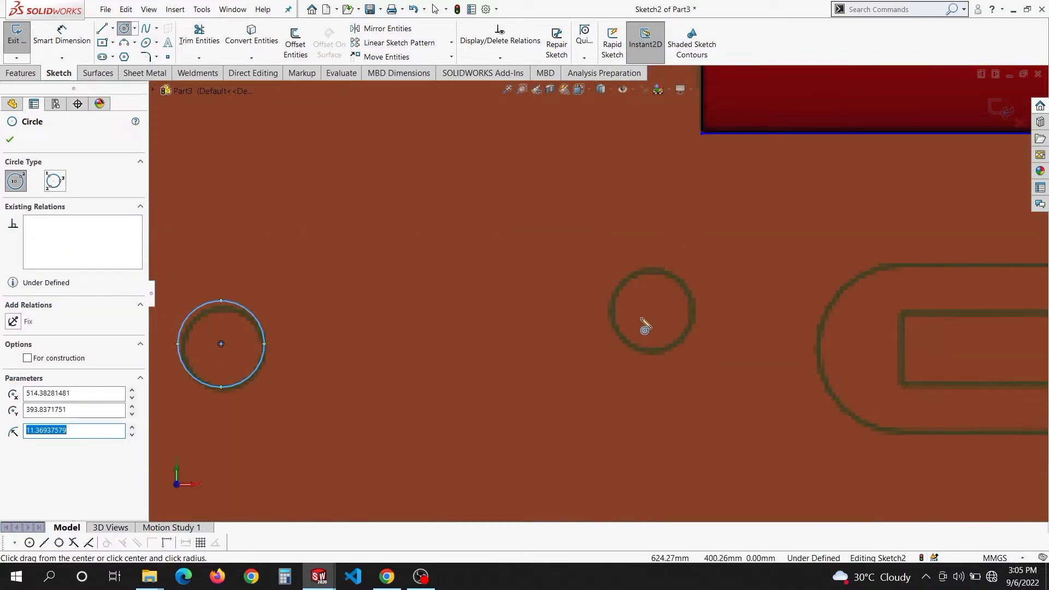
click(652, 309)
click(674, 348)
Trace the pin circle near the frame's front end with a radius of about 10.9 mm and exit the sketch
scroll(675, 347, up, 6)
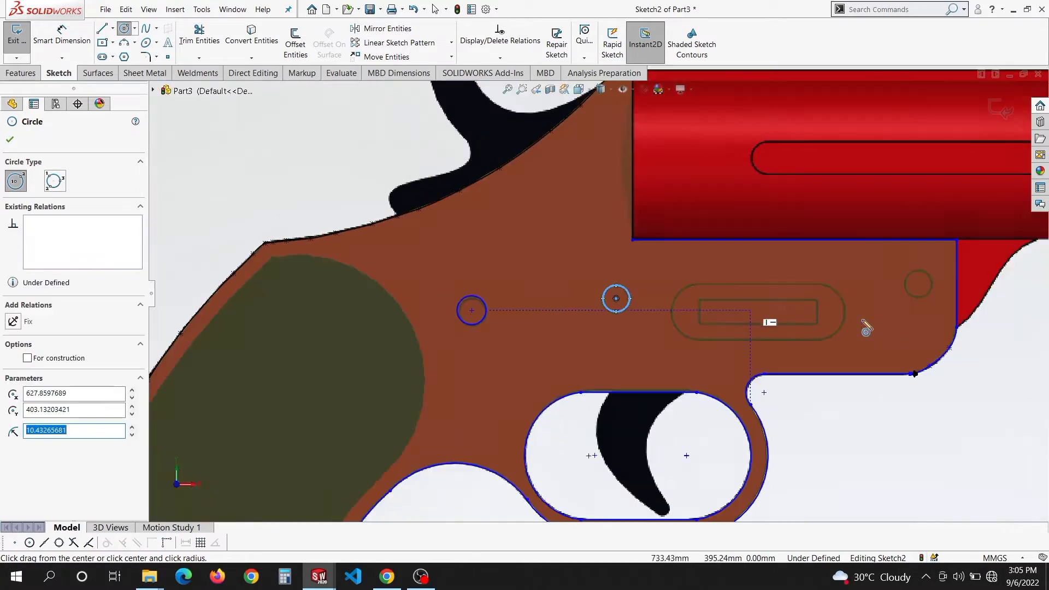
scroll(656, 291, down, 6)
click(652, 282)
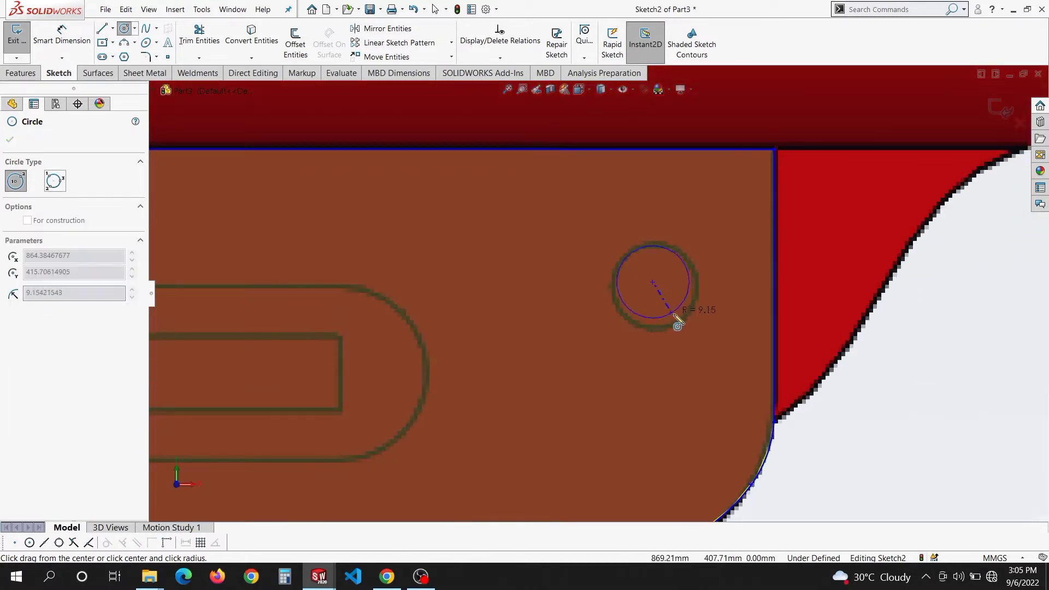
click(681, 329)
scroll(604, 351, up, 5)
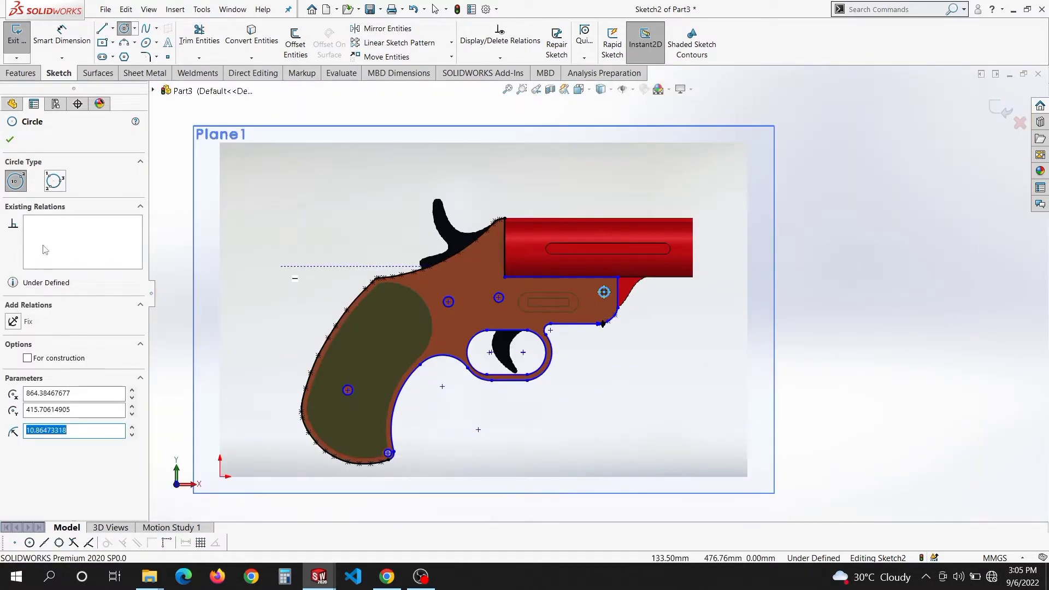
click(12, 140)
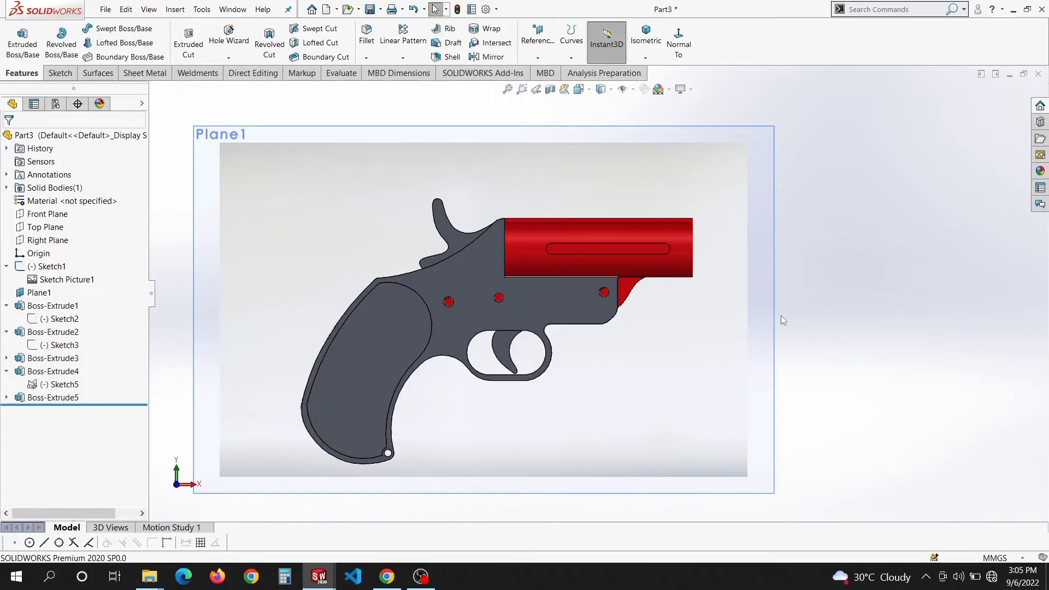
middle_drag(781, 316, 809, 327)
click(50, 344)
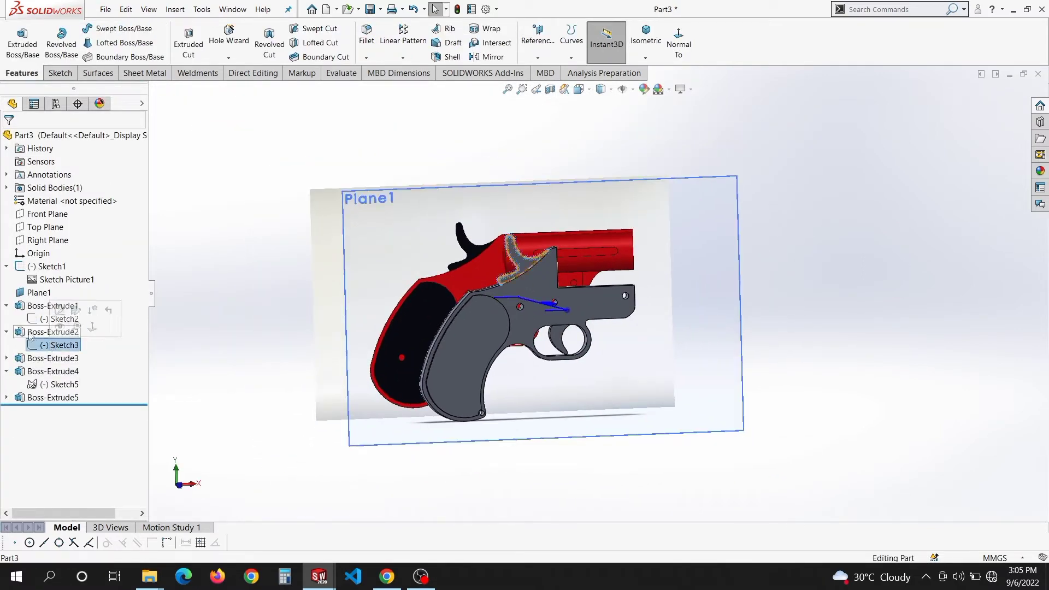
click(39, 319)
click(45, 290)
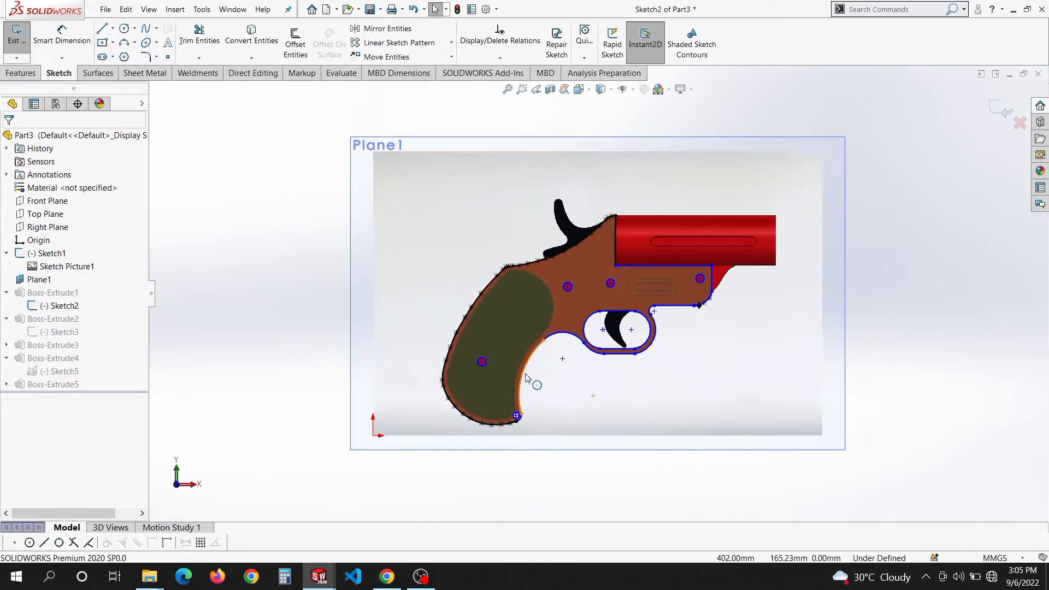
scroll(511, 376, down, 2)
middle_drag(482, 360, 522, 400)
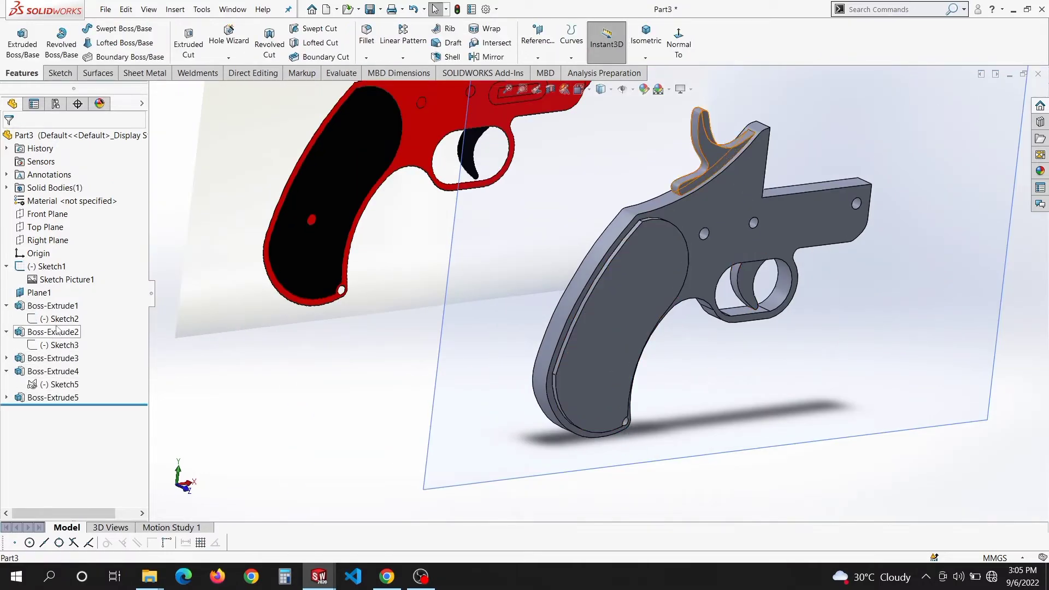
Cut the circle on the grip through both panels with Extruded Cut, using only that region of the frame sketch and Through All - Both
click(58, 319)
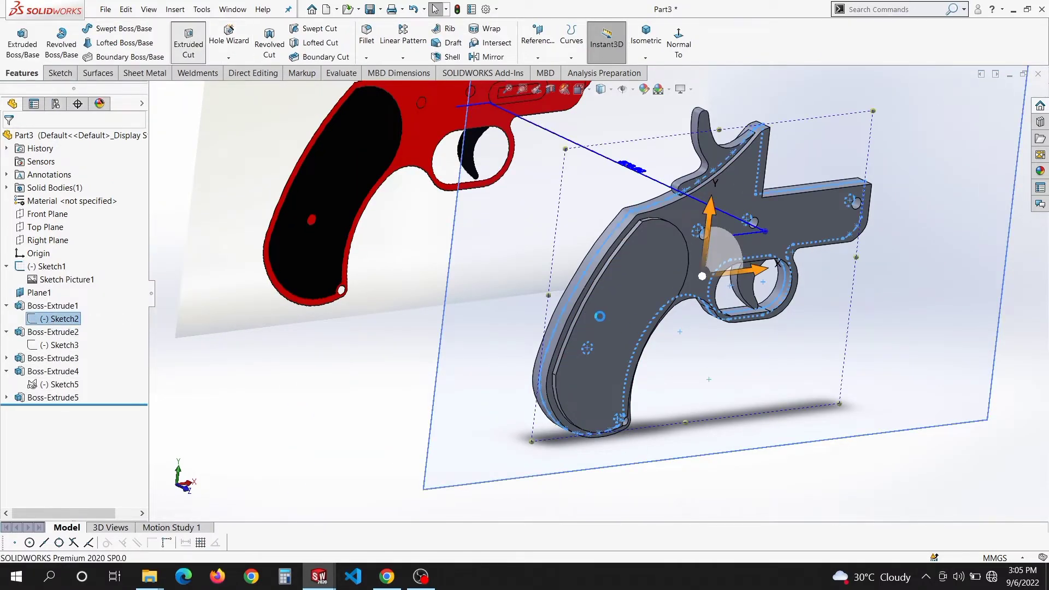
click(189, 41)
scroll(583, 328, down, 5)
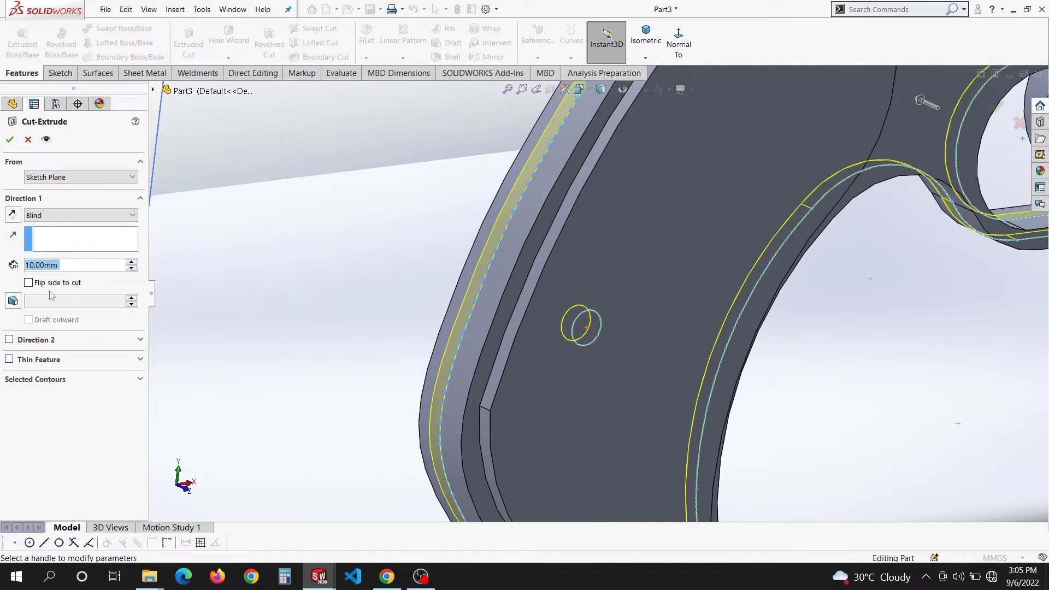
click(67, 379)
right_click(77, 395)
click(99, 413)
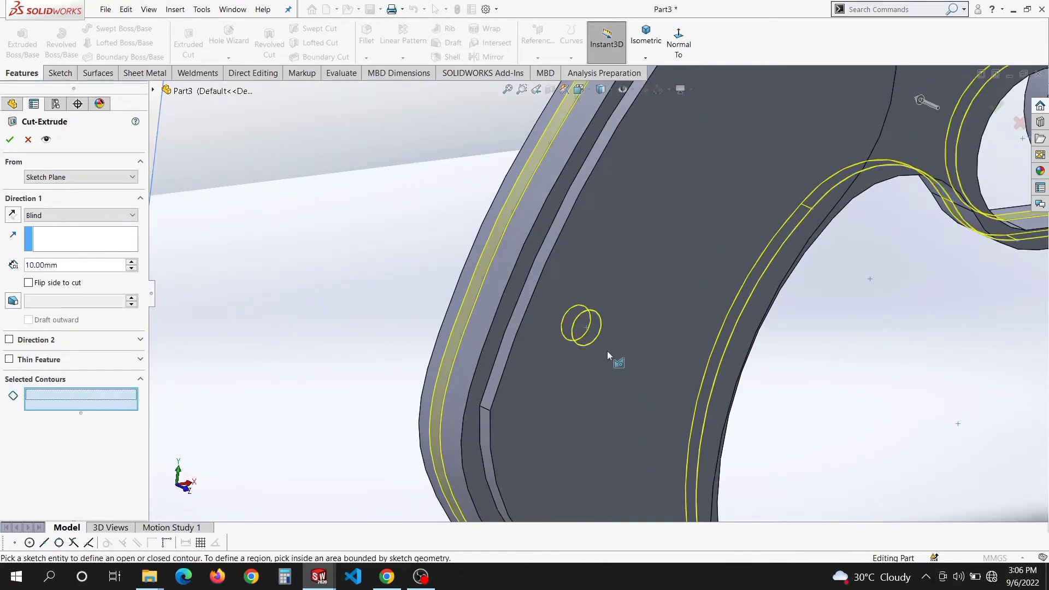
click(585, 328)
click(79, 215)
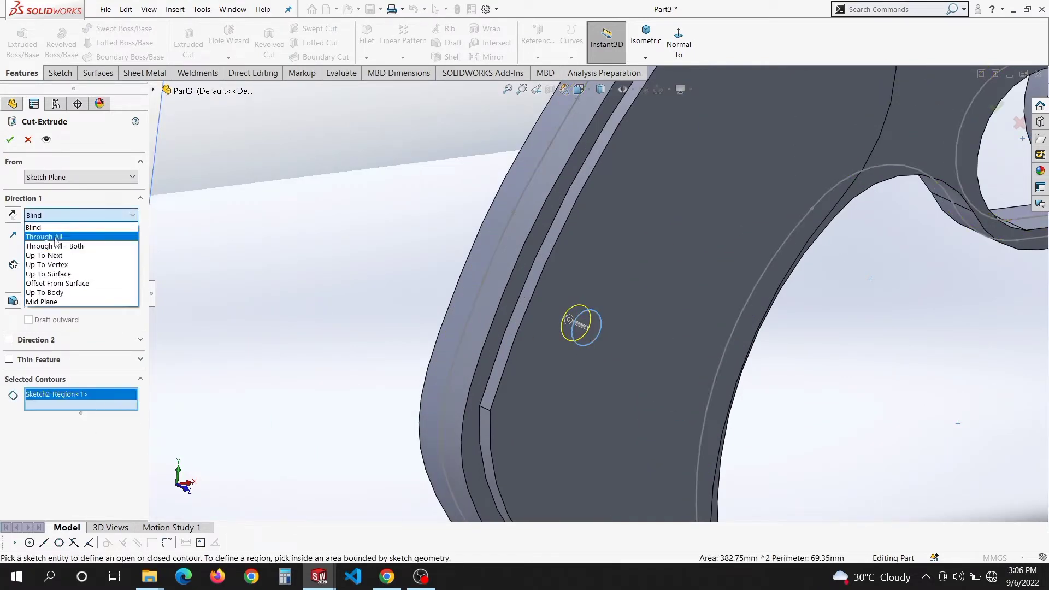
click(52, 247)
click(10, 140)
Inspect the grip hole and the frame's pin holes from several angles
scroll(524, 350, up, 6)
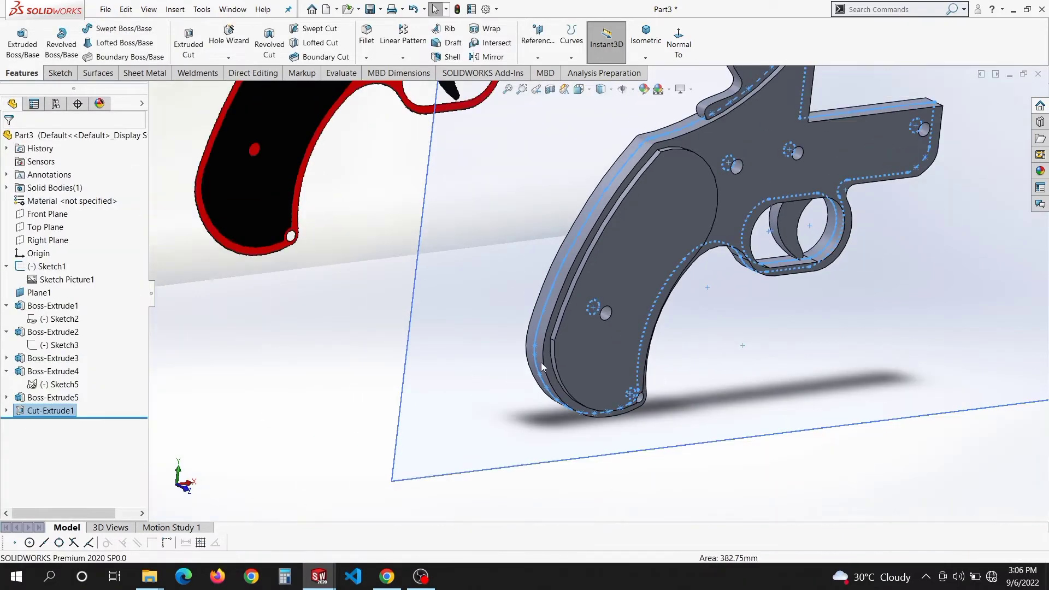
middle_drag(545, 367, 519, 358)
click(566, 489)
middle_drag(669, 377, 675, 350)
scroll(676, 262, down, 2)
mouse_move(676, 257)
middle_down()
mouse_move(679, 287)
mouse_move(693, 211)
mouse_move(616, 252)
mouse_move(680, 266)
middle_up()
scroll(693, 243, up, 3)
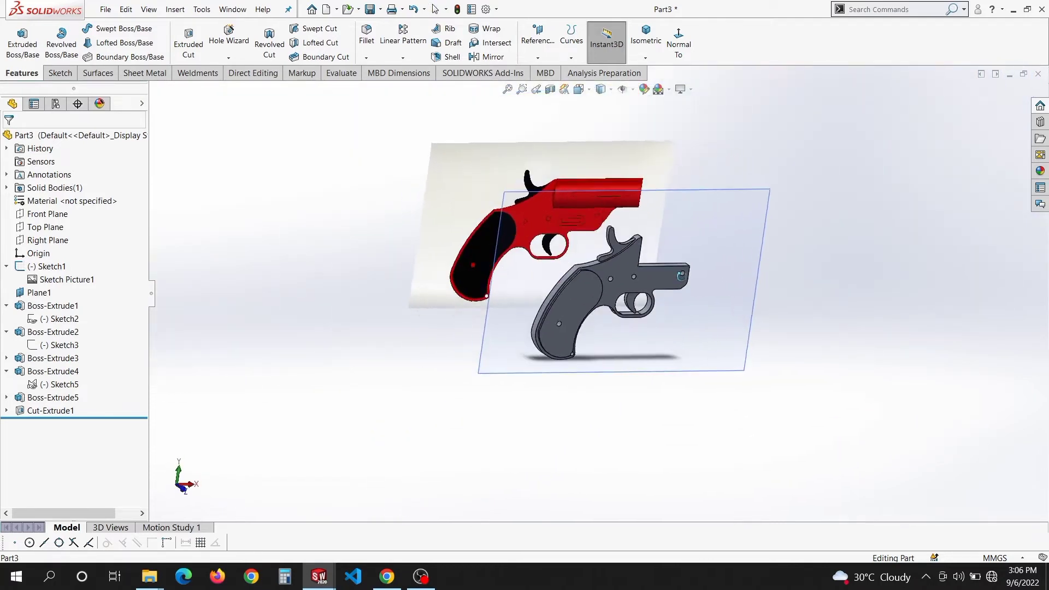
scroll(679, 267, down, 3)
mouse_move(618, 298)
middle_down()
mouse_move(597, 294)
mouse_move(681, 247)
middle_up()
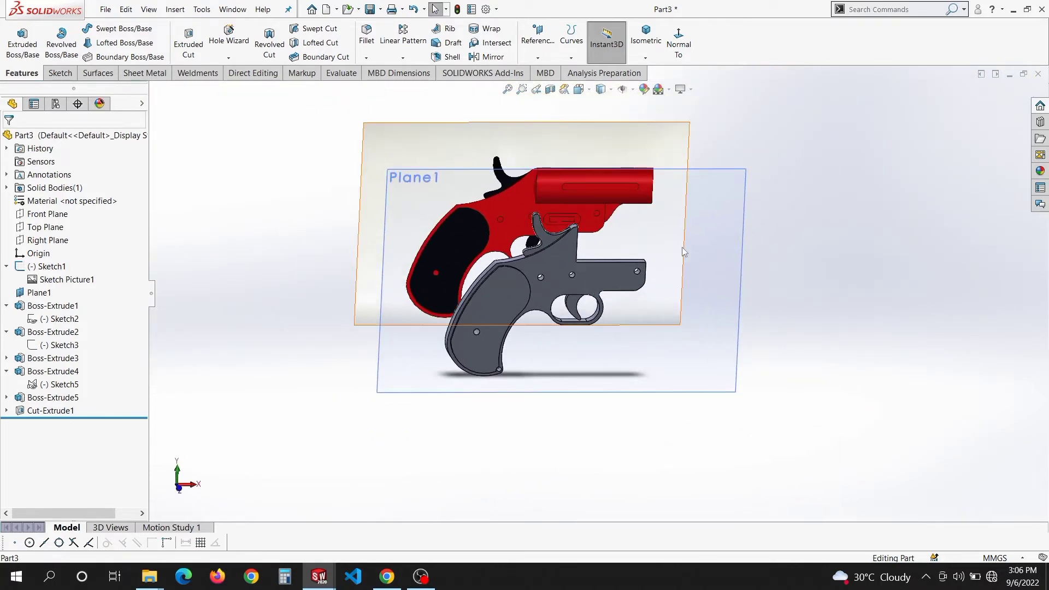
Start a new sketch on Plane1 for the red bracket beneath the barrel
right_click(738, 214)
click(759, 199)
scroll(700, 251, down, 6)
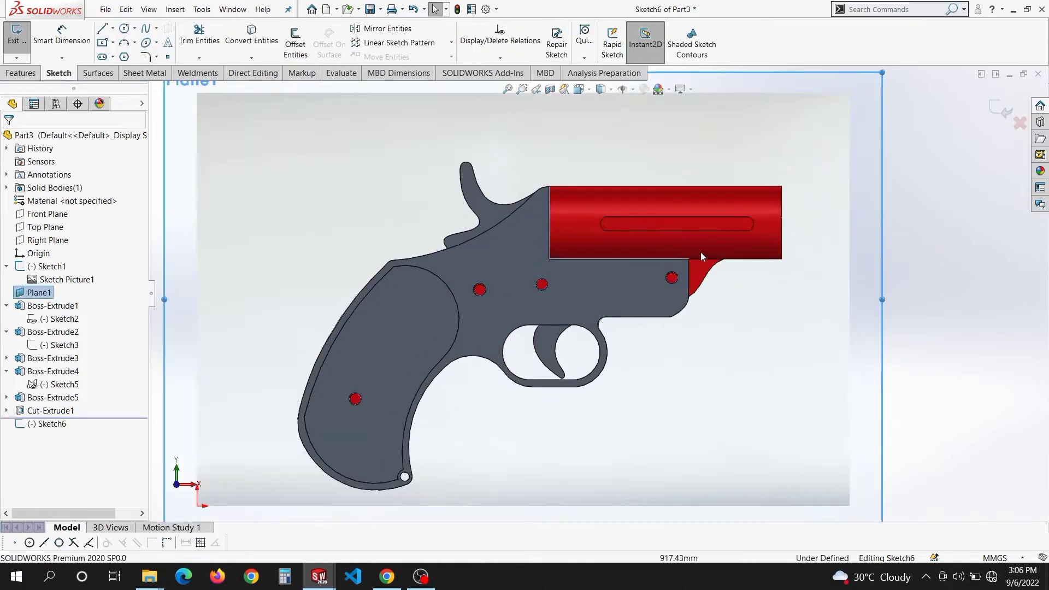
key(s)
click(728, 292)
scroll(680, 281, down, 4)
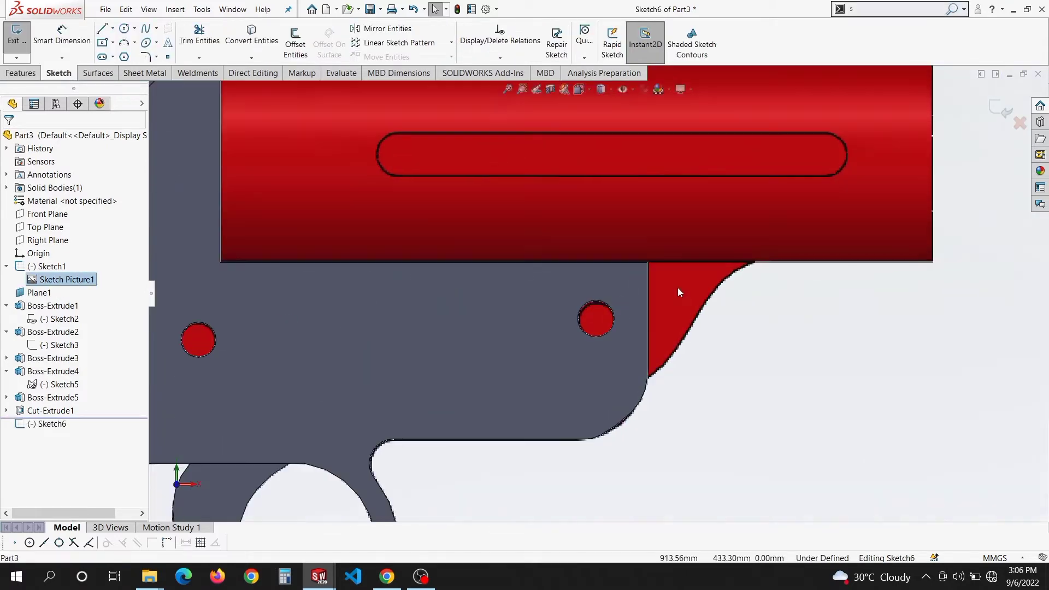
Draw the bracket's straight edges with lines along the barrel's underside and down the frame's front edge
key(s)
click(767, 340)
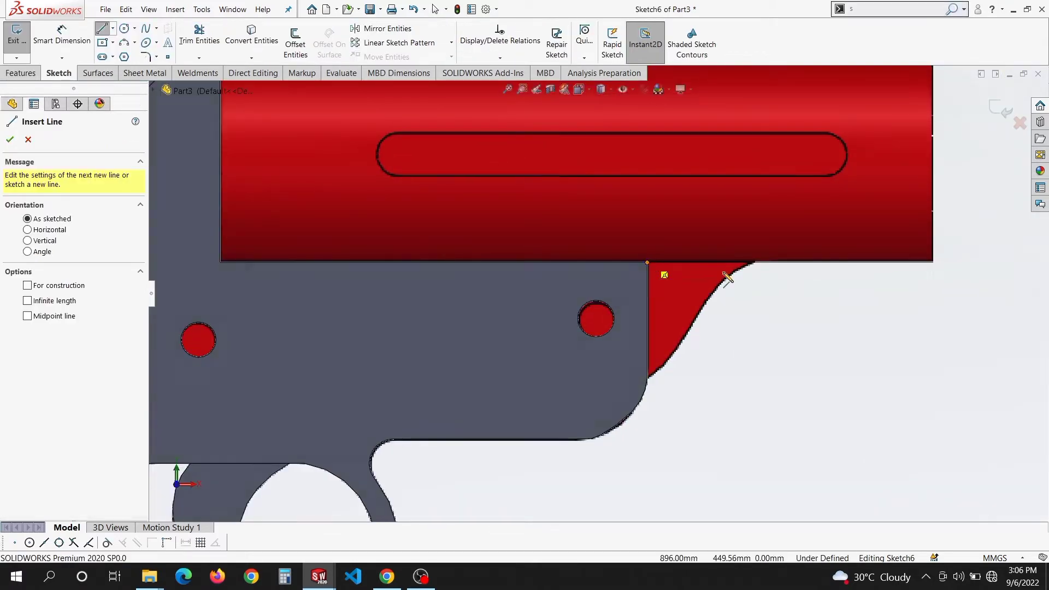
click(753, 262)
key(Escape)
key(s)
click(710, 311)
click(648, 263)
click(647, 378)
Close the bracket profile with a spline along its curved front edge, adjust a spline point to the picture, and exit the sketch
key(s)
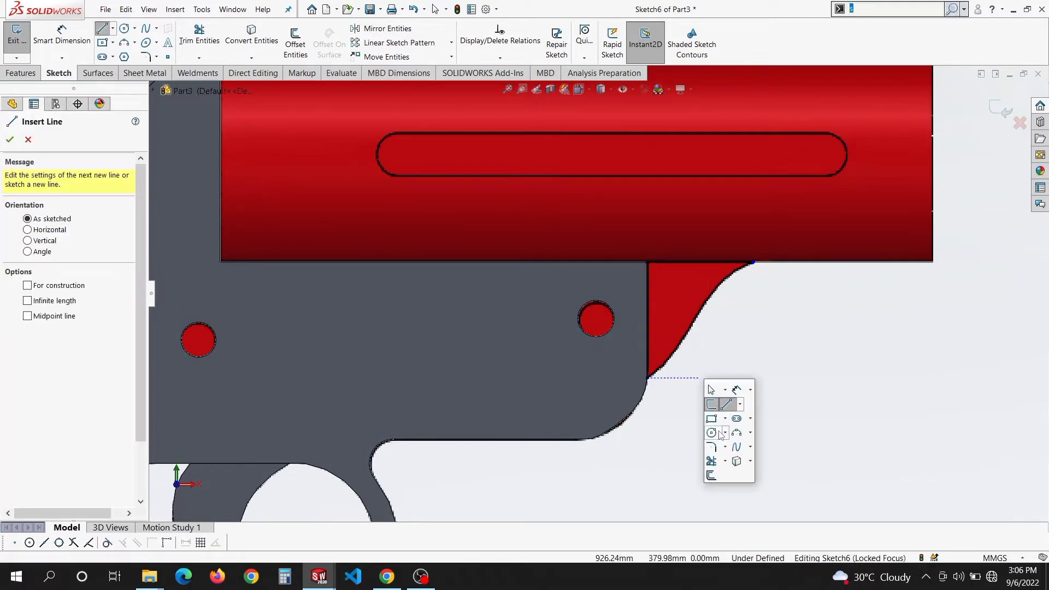
click(736, 447)
click(647, 378)
click(753, 262)
key(Escape)
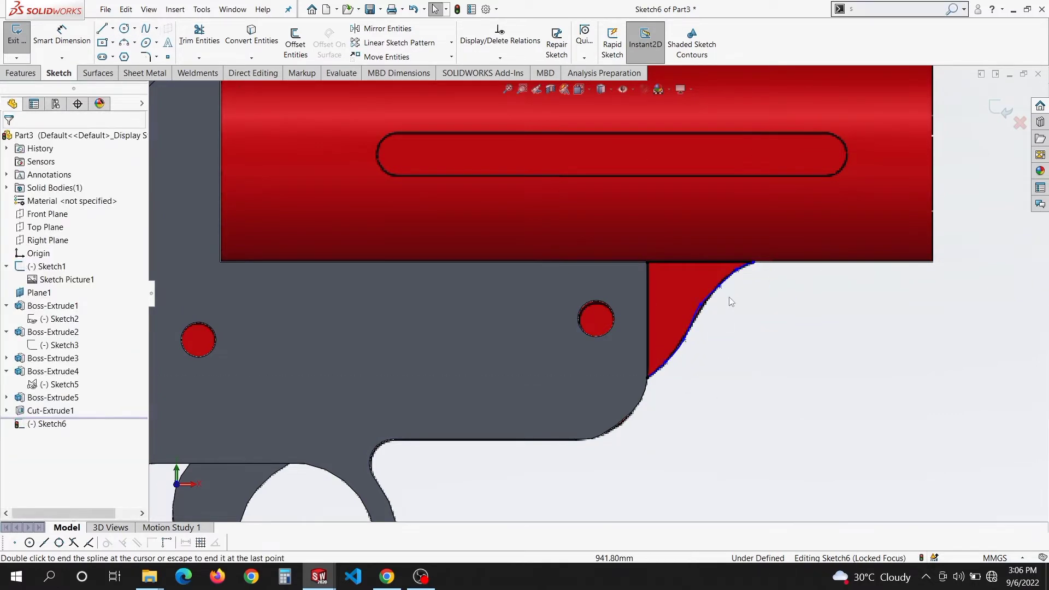
scroll(730, 302, down, 6)
drag(566, 257, 573, 260)
scroll(680, 317, up, 12)
middle_drag(680, 316, 688, 327)
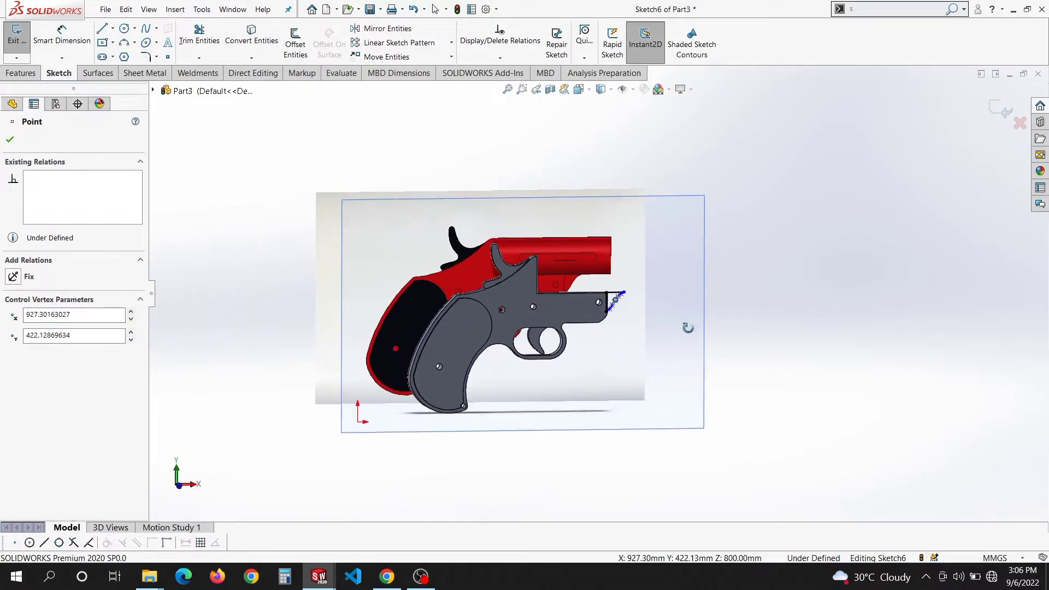
click(7, 30)
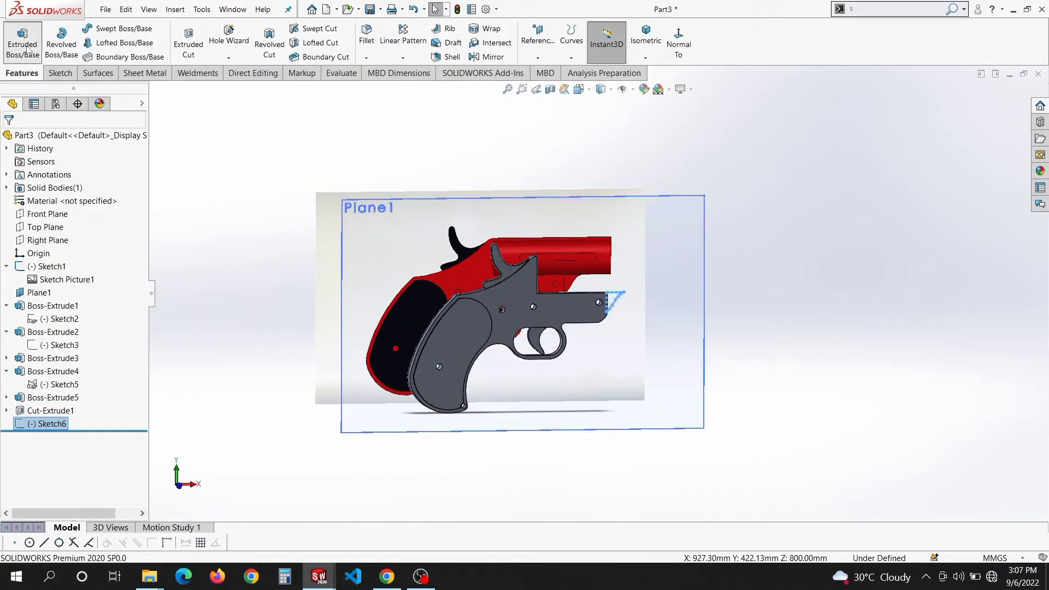
Extrude the bracket profile beneath the barrel 20 mm with the Mid Plane end condition
right_click(781, 251)
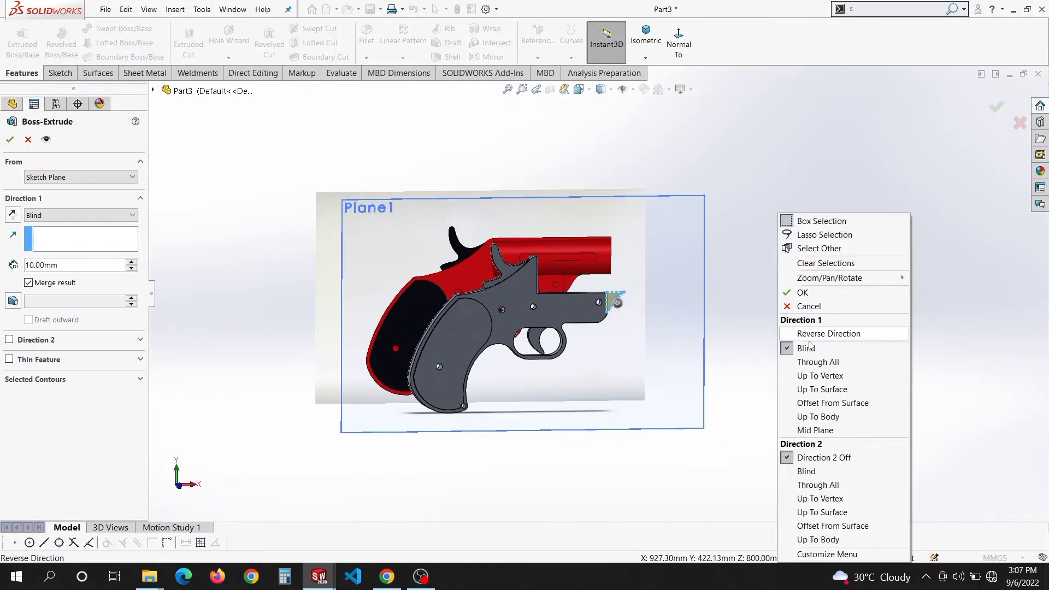
click(815, 430)
text(20)
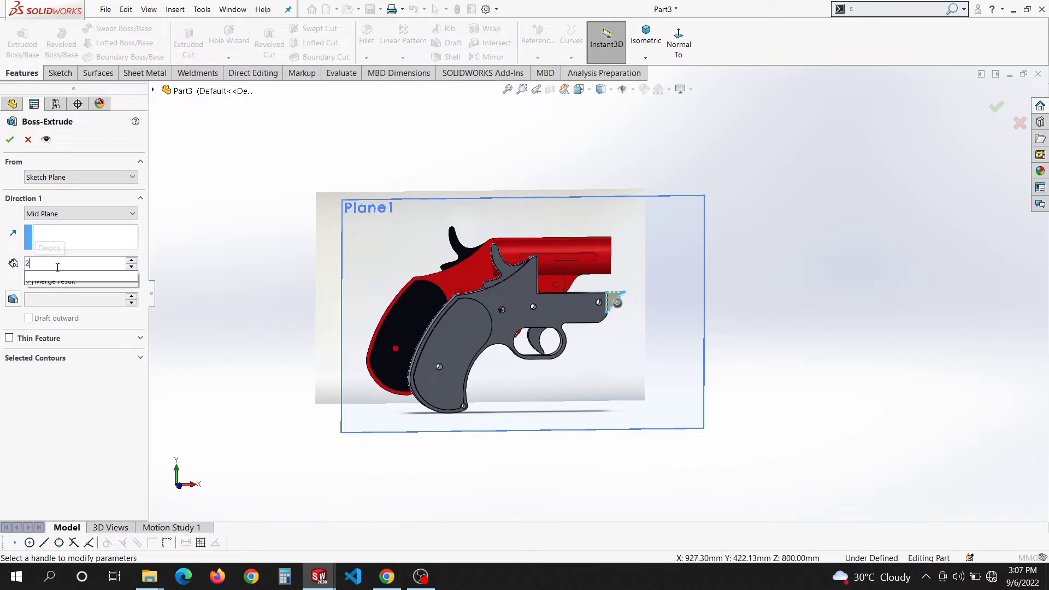
key(Return)
scroll(671, 247, down, 6)
middle_drag(528, 373, 431, 401)
scroll(417, 402, down, 3)
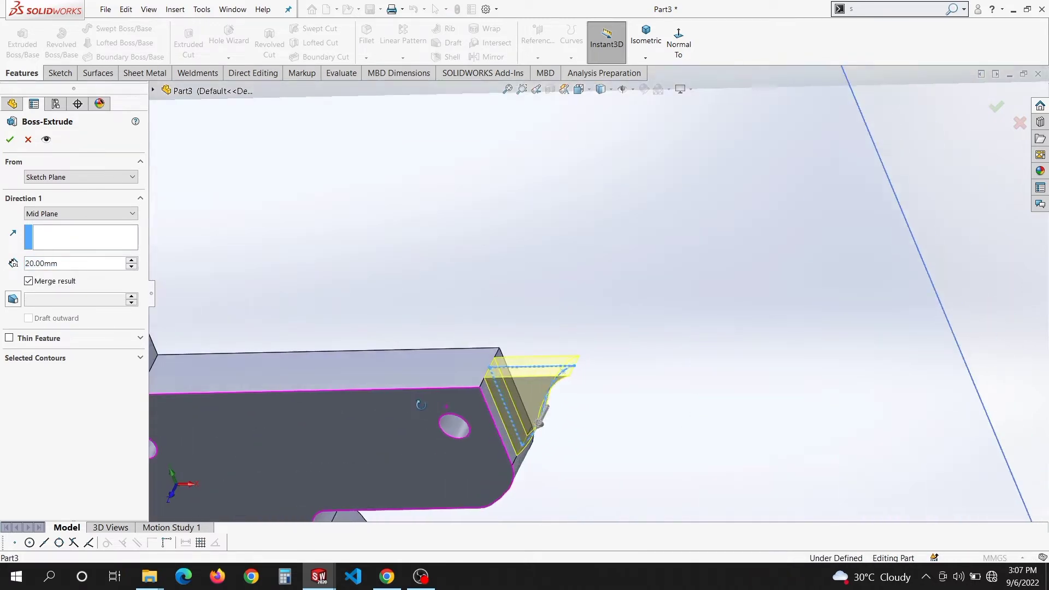
scroll(549, 386, up, 6)
scroll(588, 336, up, 3)
middle_drag(567, 363, 568, 310)
scroll(555, 290, down, 3)
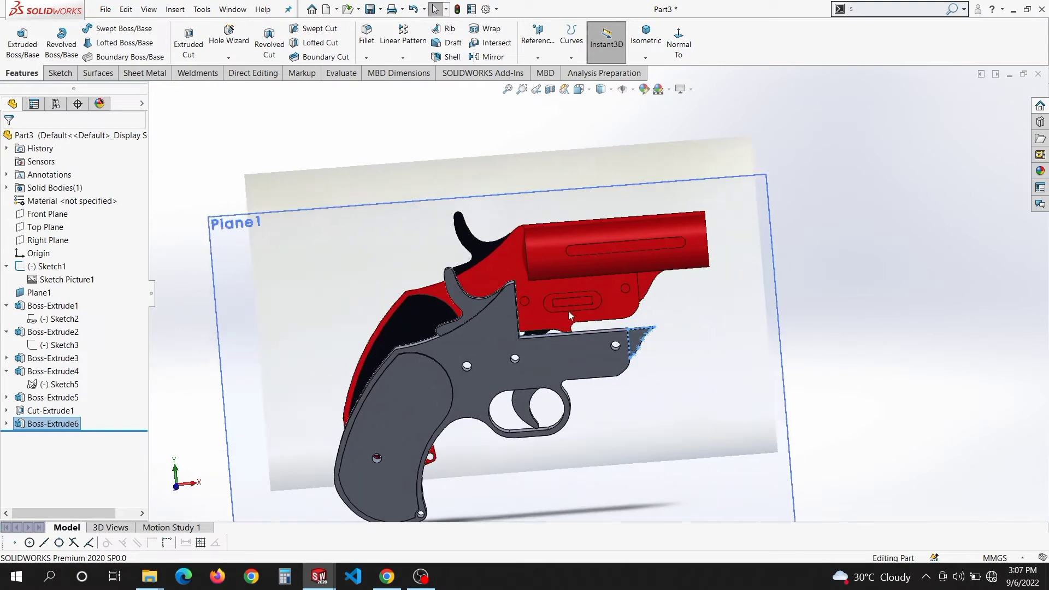
Start a sketch on Plane1 and draw construction lines across the pictured muzzle and along the barrel's axis
right_click(773, 278)
click(794, 262)
scroll(661, 246, down, 5)
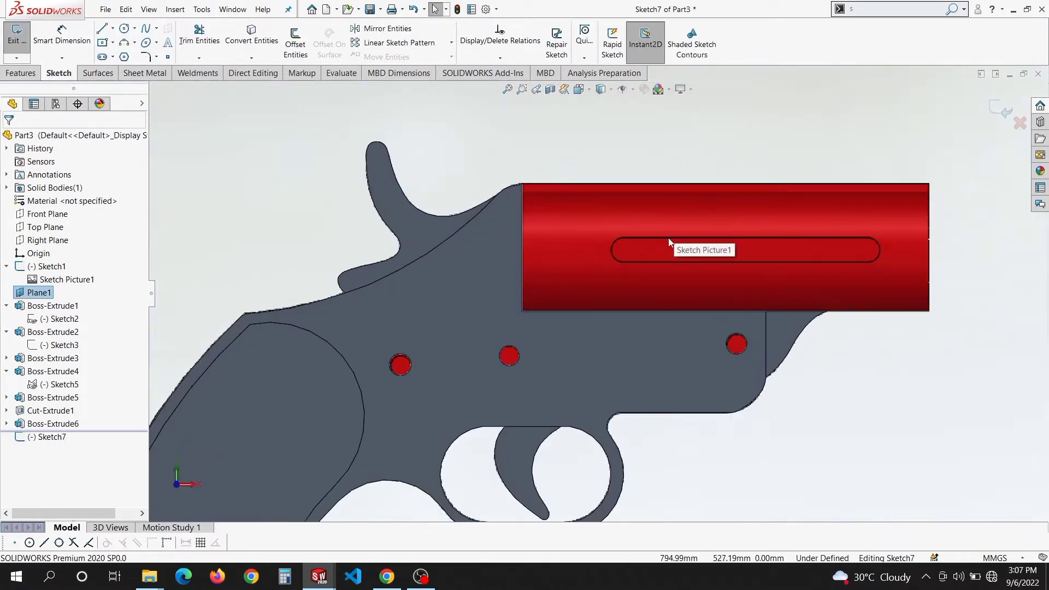
key(s)
click(407, 235)
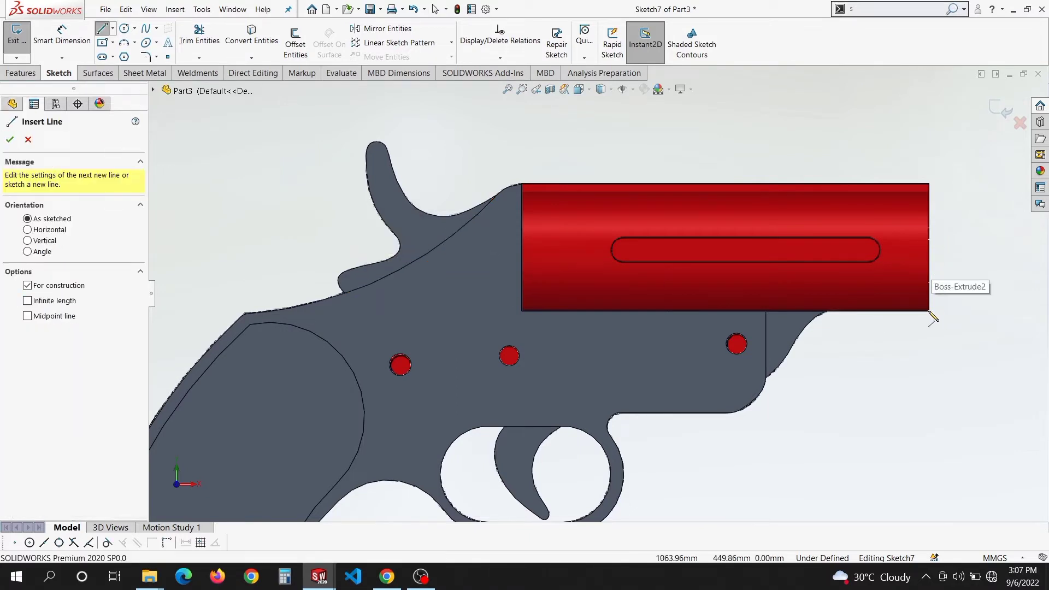
drag(929, 311, 929, 184)
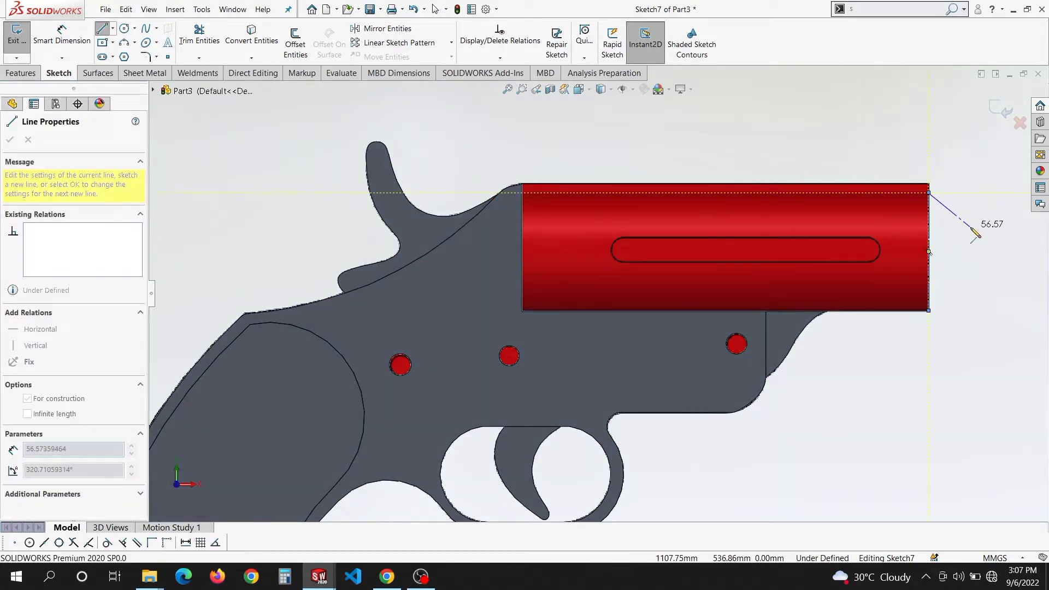
key(s)
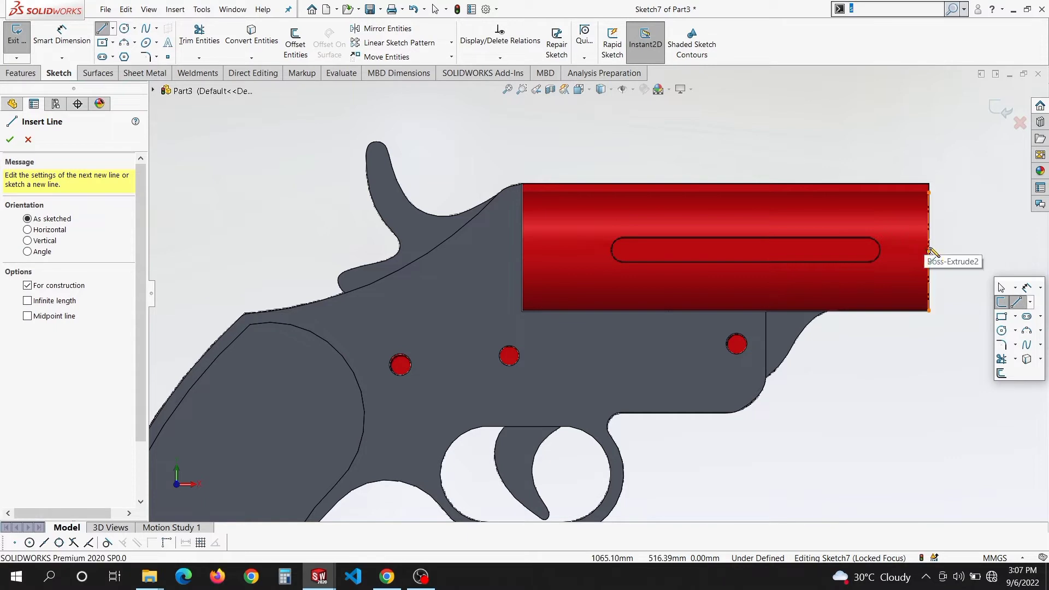
drag(929, 251, 633, 254)
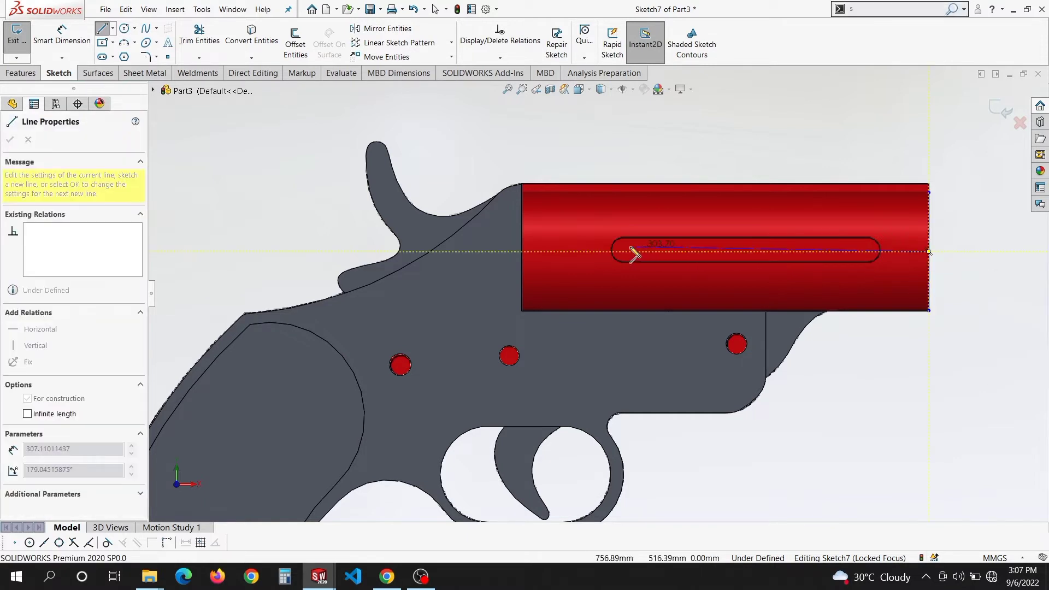
click(522, 254)
Draw the barrel's lower half profile, about 423 mm long and 61 mm high, from the axis along the rear, underside and muzzle
key(s)
click(600, 310)
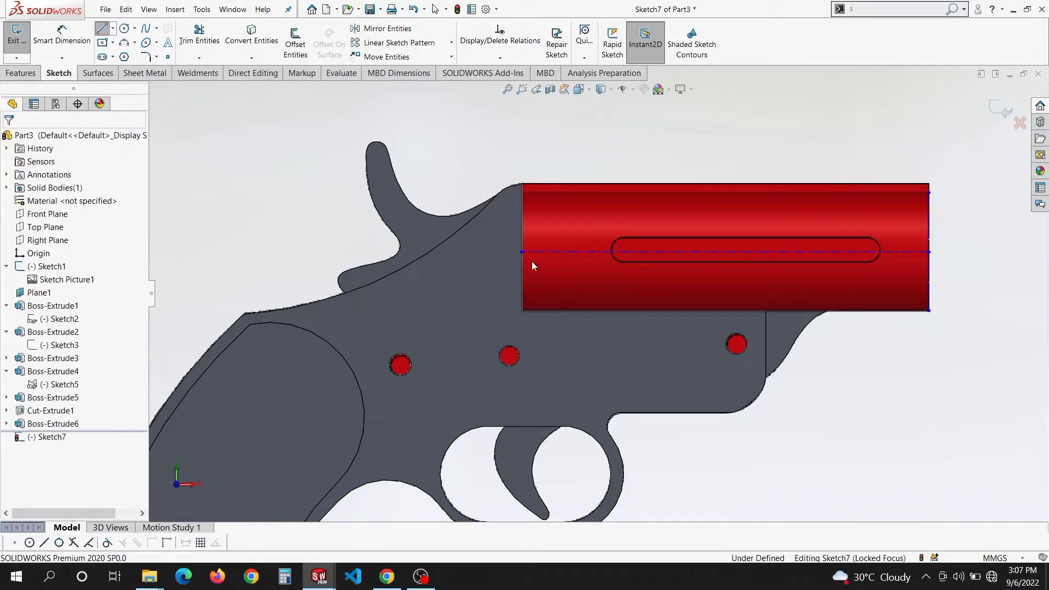
click(522, 253)
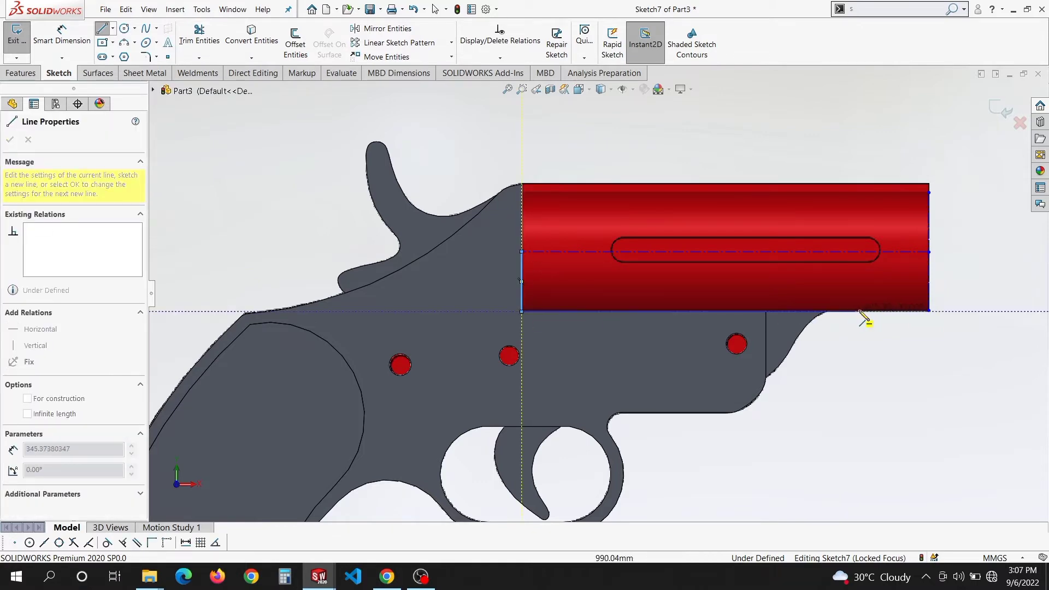
click(928, 310)
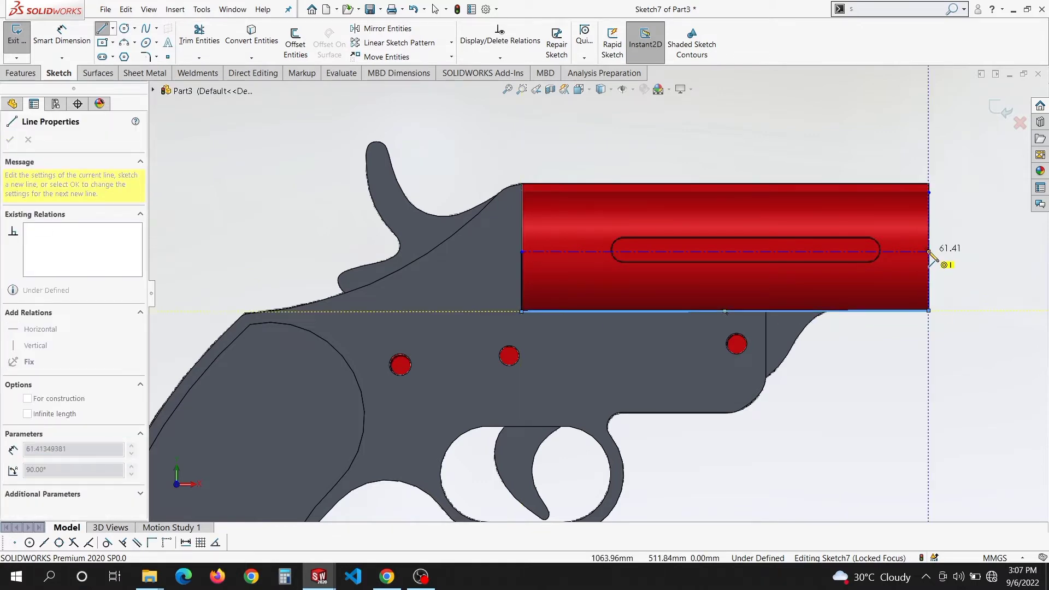
click(928, 252)
Revolve the barrel half profile 360 degrees about its axis line, letting the open sketch be closed automatically
middle_drag(930, 254, 995, 313)
click(18, 74)
click(61, 43)
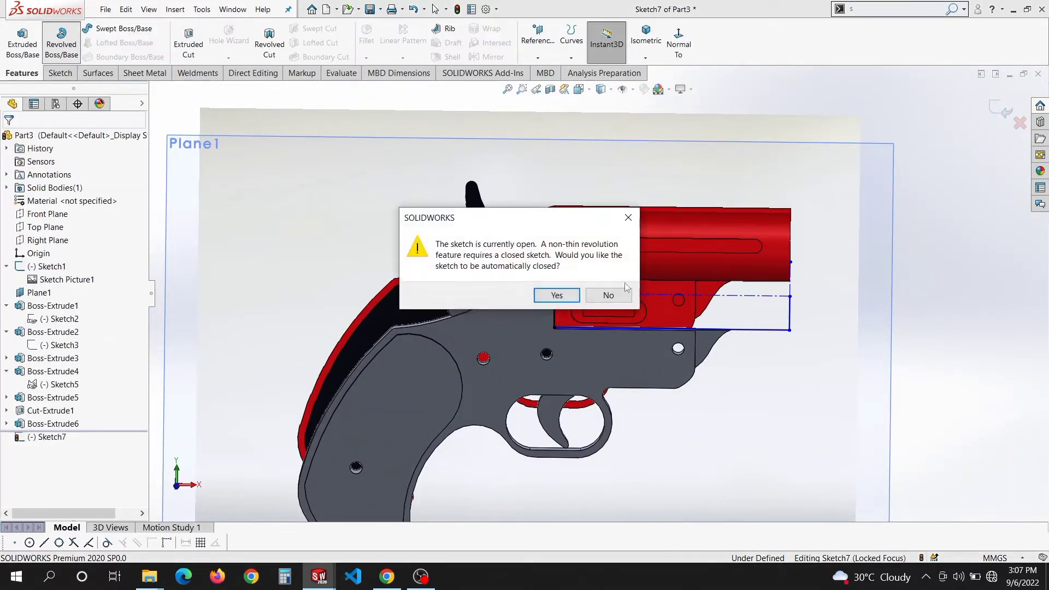
click(540, 295)
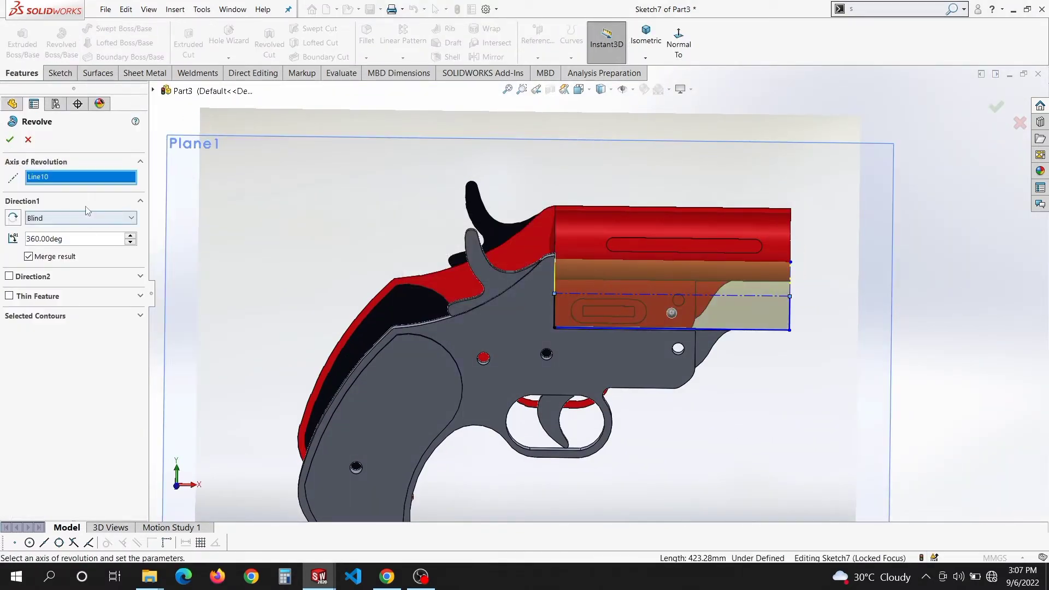
click(10, 139)
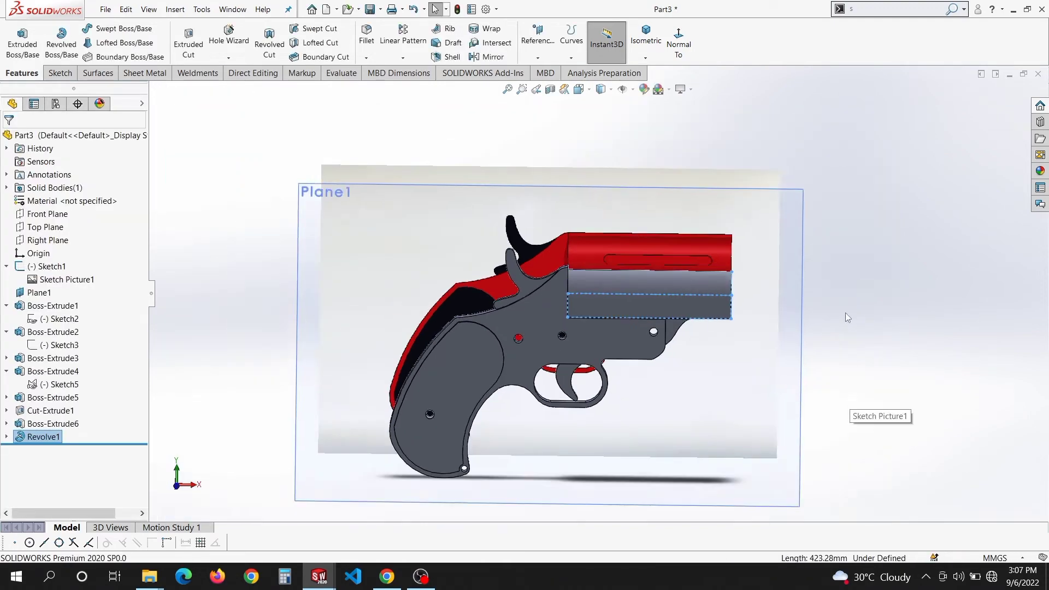
scroll(847, 319, down, 10)
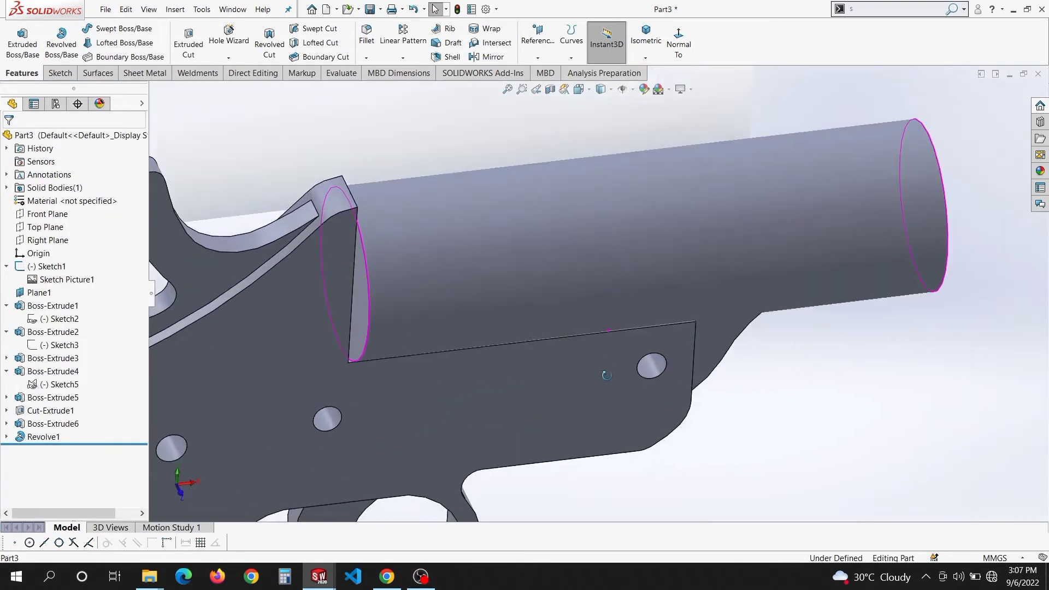
scroll(608, 318, up, 5)
mouse_move(634, 321)
middle_down()
mouse_move(612, 327)
mouse_move(644, 286)
mouse_move(613, 321)
mouse_move(636, 306)
mouse_move(596, 287)
mouse_move(655, 262)
middle_up()
Start a sketch on Plane1 and draw a corner rectangle about 423 by 9 mm for the strip along the barrel's upper edge
right_click(780, 216)
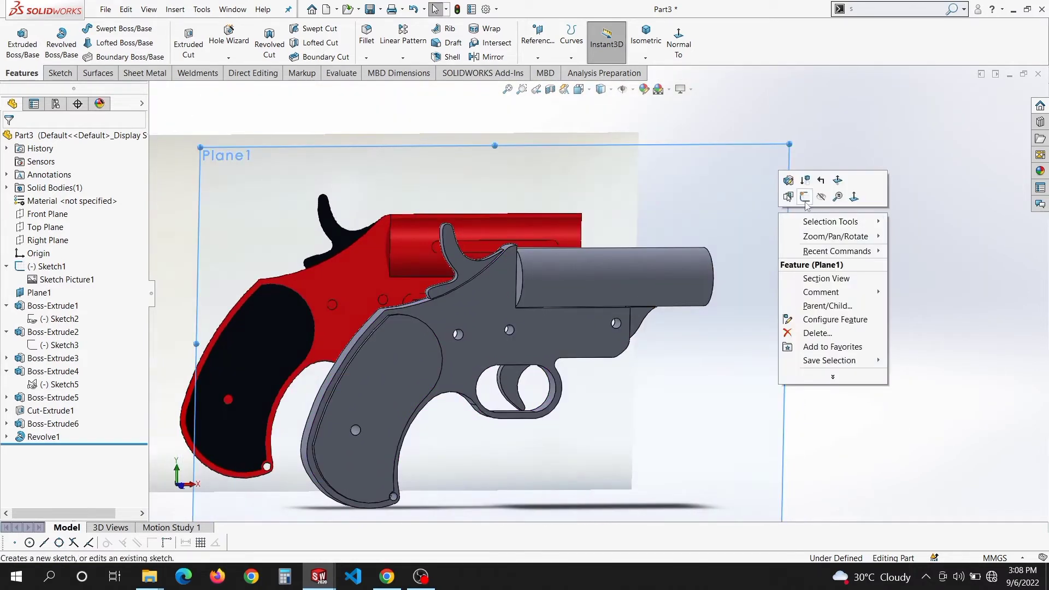
click(804, 200)
scroll(655, 246, down, 5)
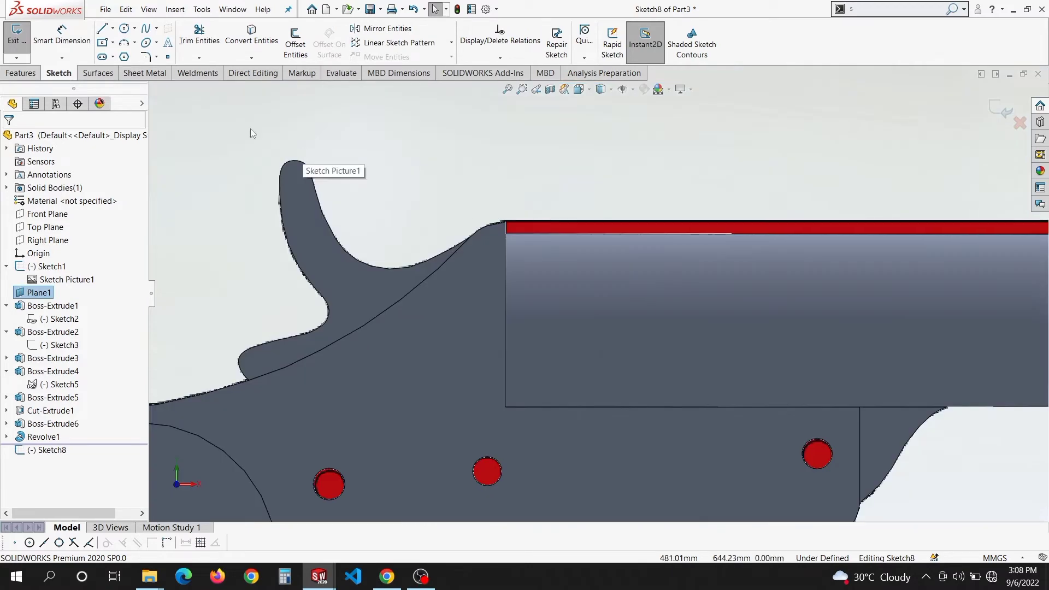
click(112, 43)
click(142, 56)
scroll(564, 264, down, 1)
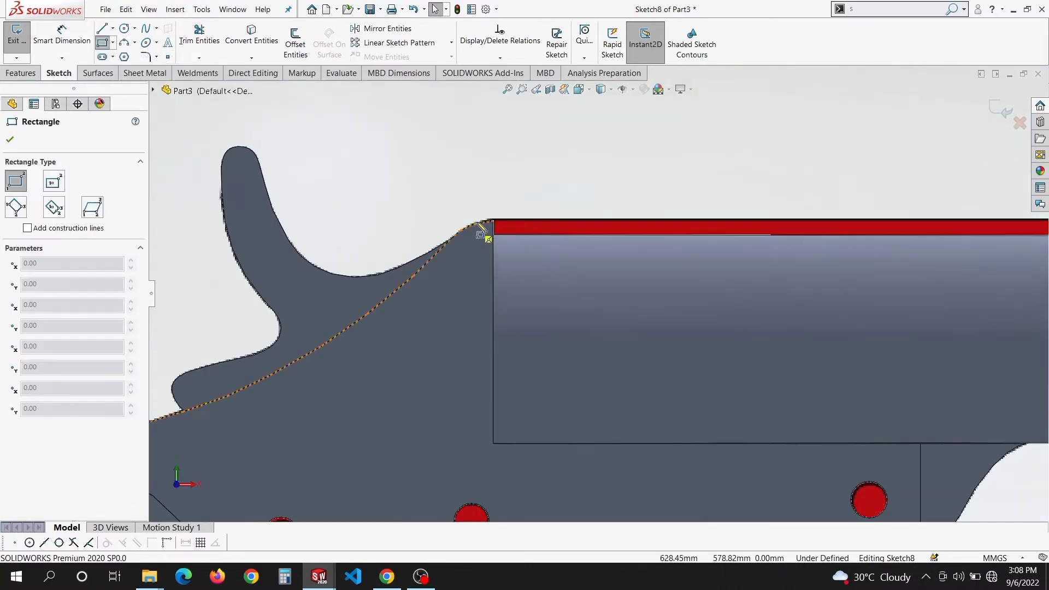
click(495, 222)
scroll(807, 241, up, 4)
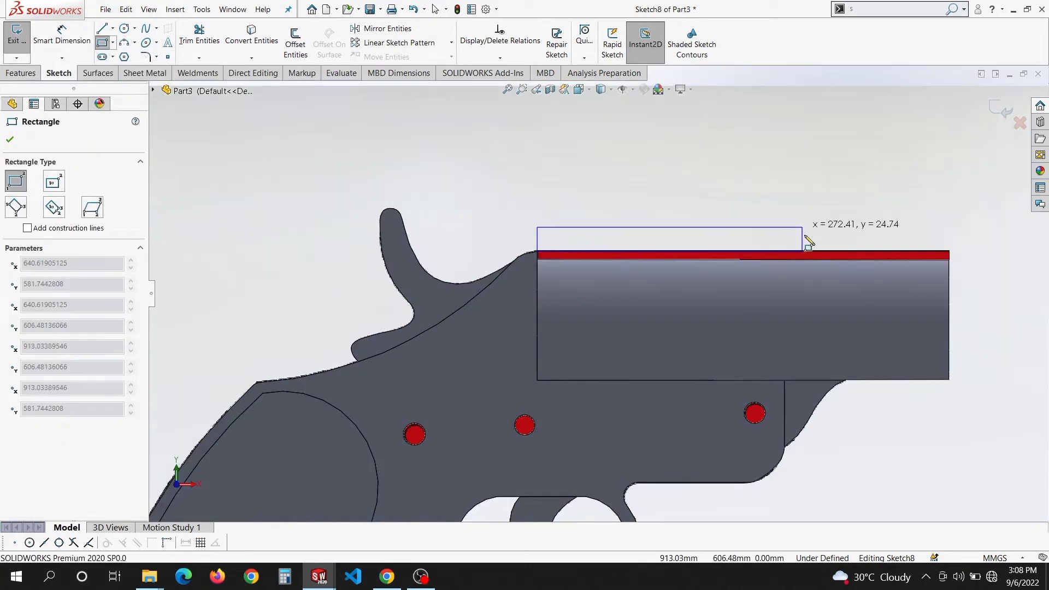
scroll(889, 262, down, 6)
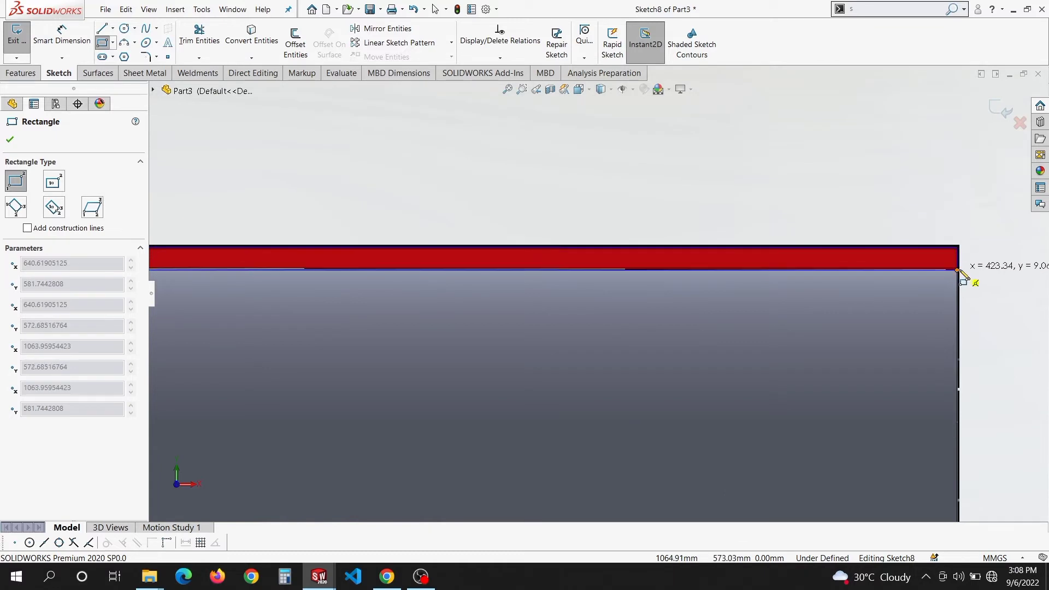
click(959, 271)
scroll(955, 199, up, 5)
key(Escape)
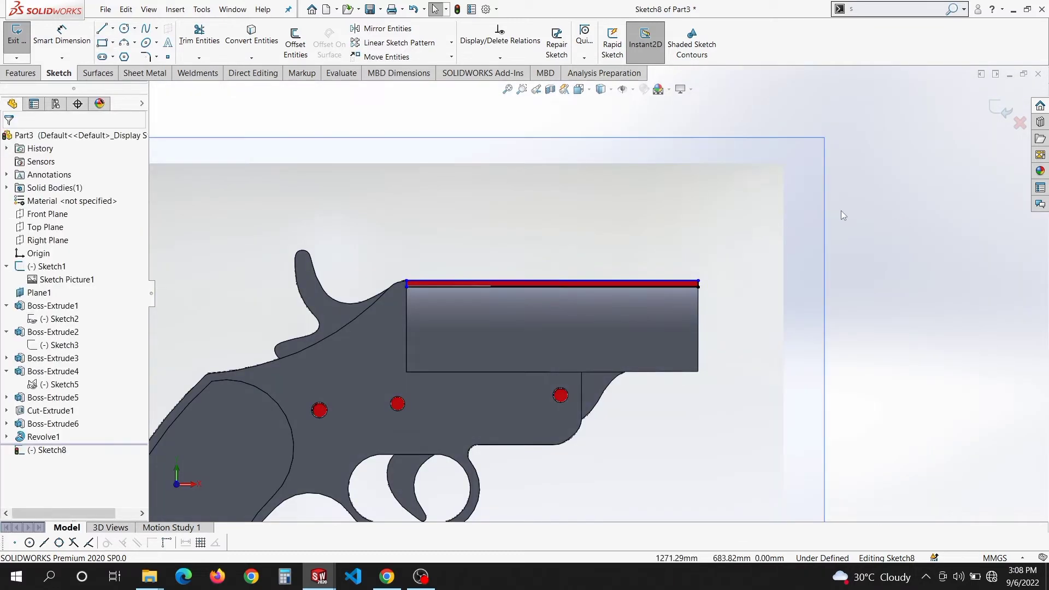
Extrude the strip rectangle on top of the barrel 40 mm with the Mid Plane end condition
key(s)
click(880, 178)
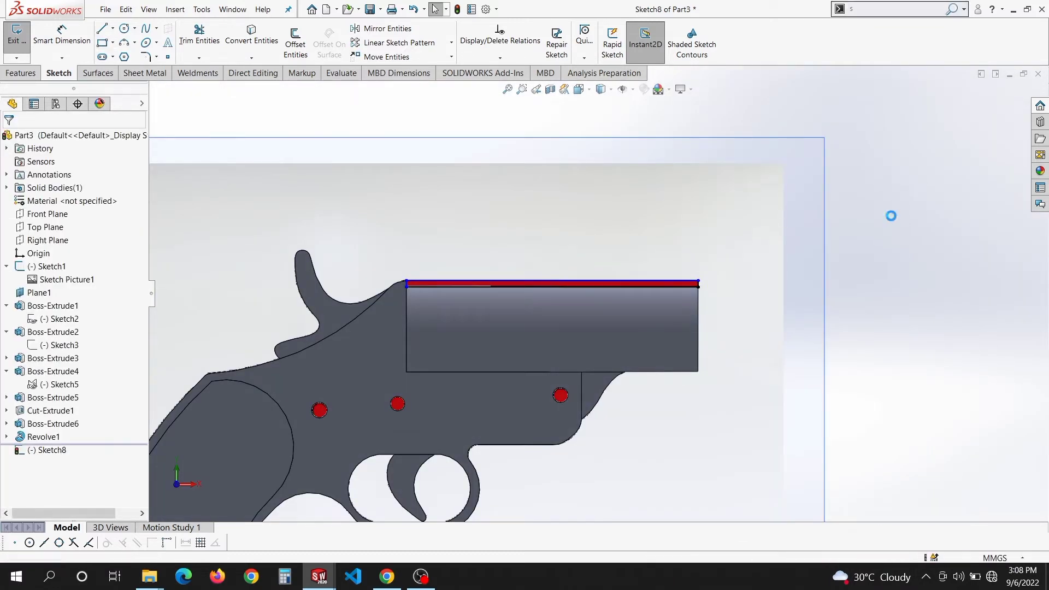
key(s)
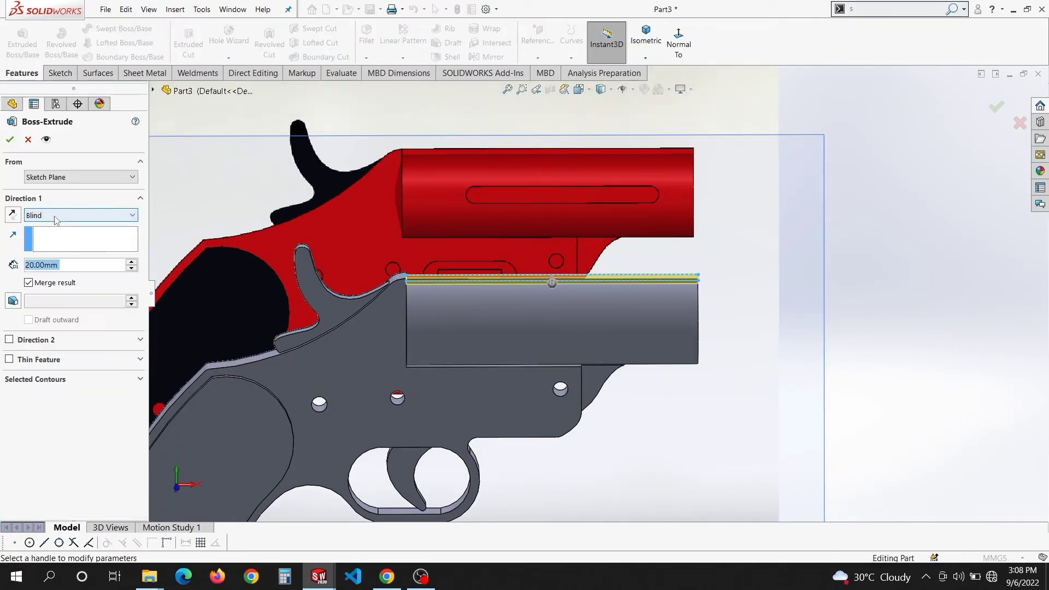
click(56, 217)
click(54, 283)
middle_drag(612, 326, 585, 369)
text(40)
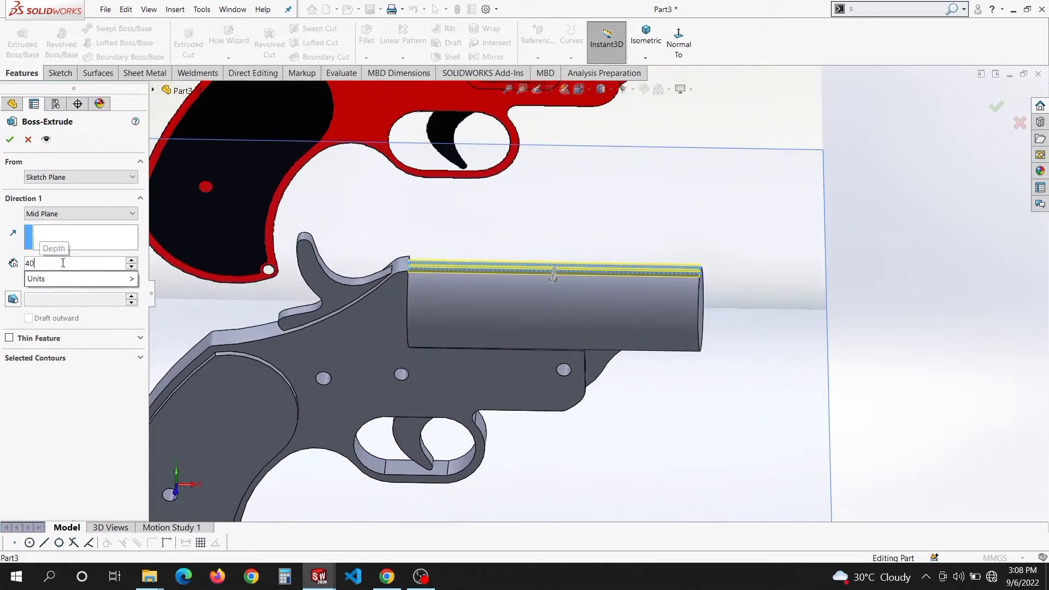
key(Return)
middle_drag(548, 272, 551, 367)
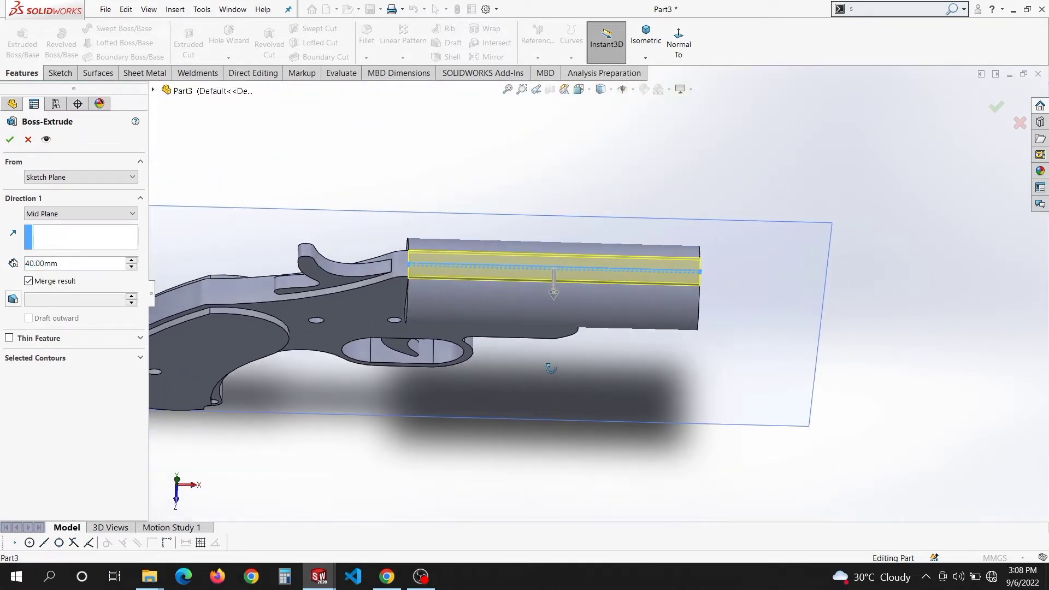
click(591, 445)
Start a sketch on the frame's narrow upward-facing ledge beneath the barrel and convert the face's edges into sketch lines
middle_drag(563, 429, 516, 289)
scroll(511, 191, down, 4)
middle_drag(522, 225, 519, 276)
scroll(521, 251, up, 1)
scroll(521, 251, down, 4)
scroll(517, 278, up, 2)
click(514, 284)
scroll(514, 284, up, 3)
click(60, 74)
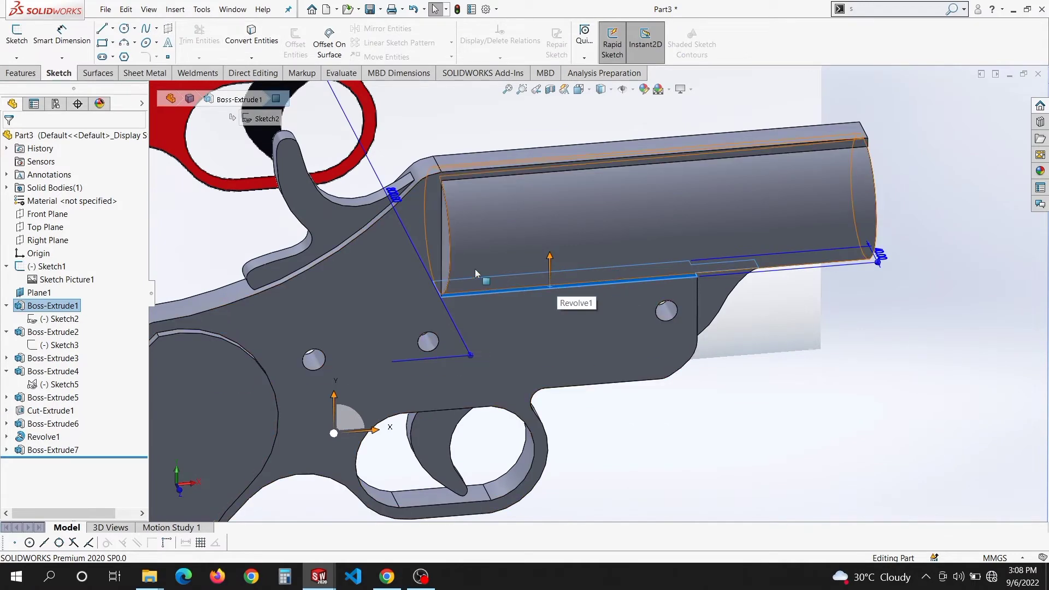
click(26, 45)
click(251, 40)
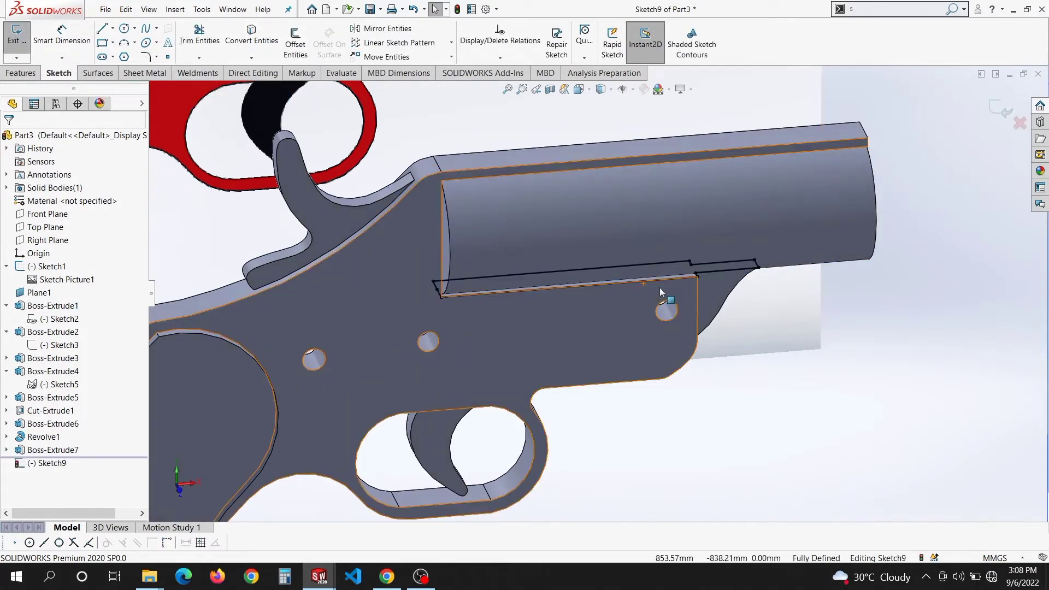
Extrude the converted ledge outline toward the barrel with the Up To Next end condition
click(21, 72)
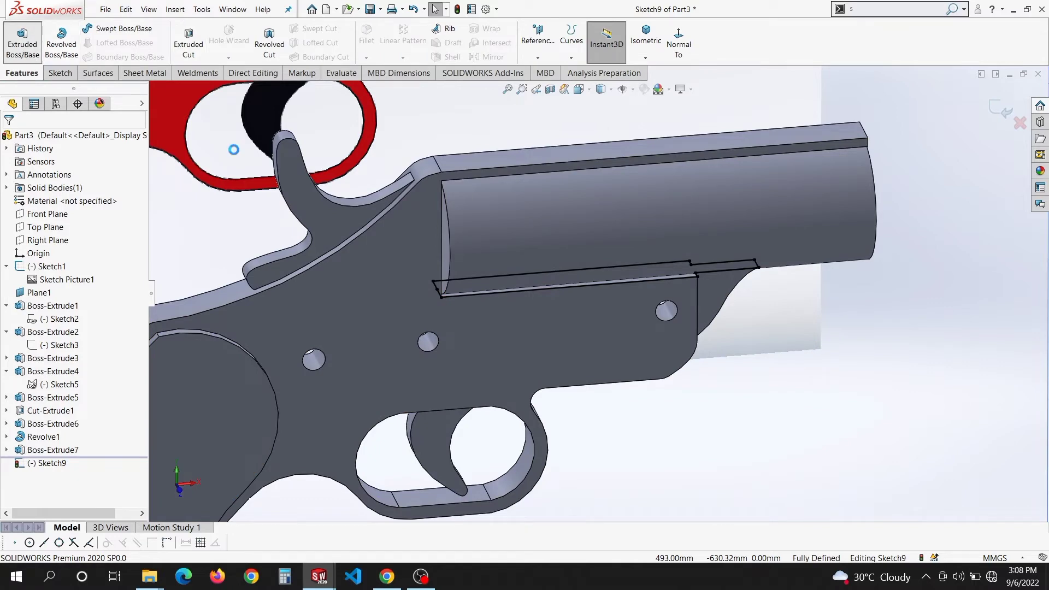
click(44, 216)
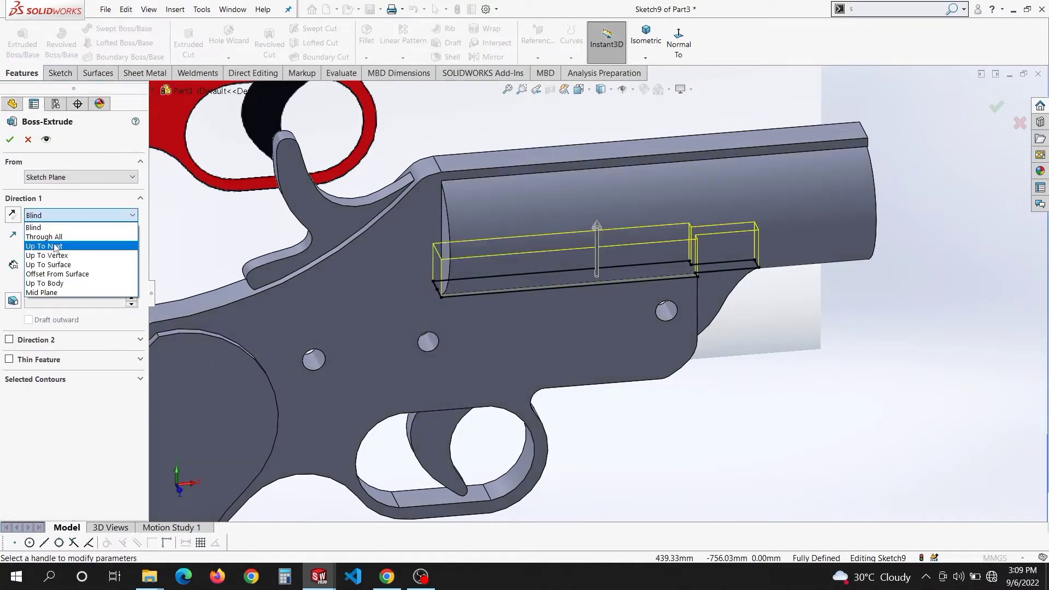
click(54, 244)
scroll(666, 438, up, 7)
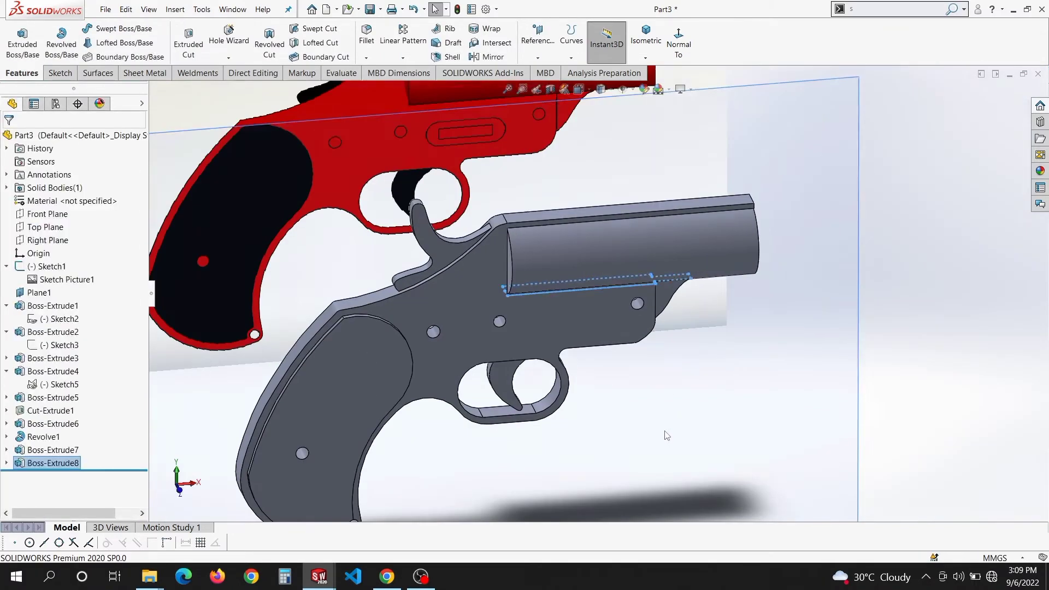
Hide Plane1 so that only the gun model and the reference picture are shown
click(696, 407)
right_click(706, 341)
click(732, 323)
scroll(581, 321, down, 3)
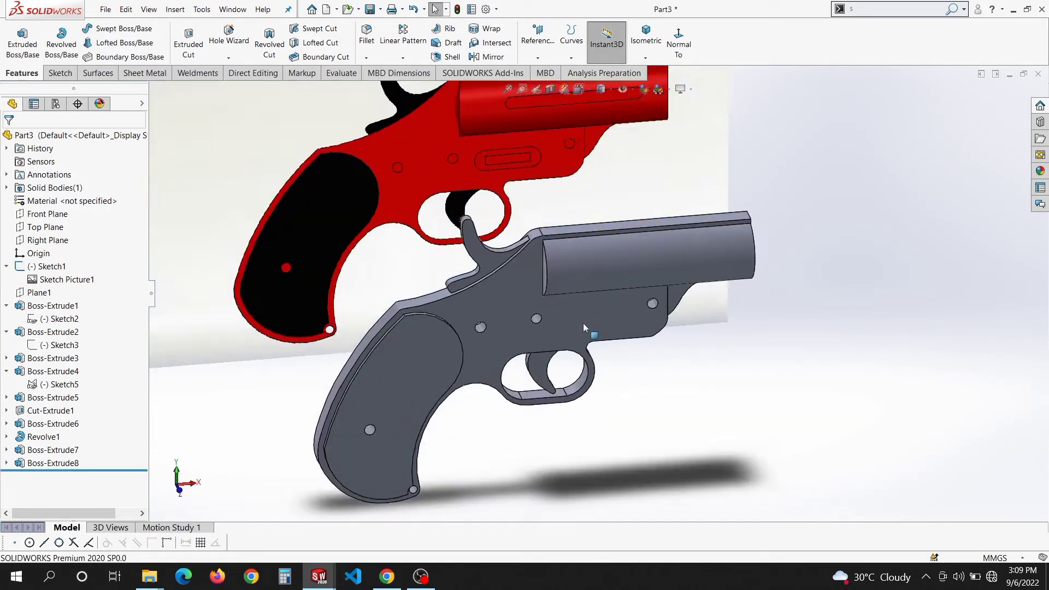
middle_drag(582, 323, 595, 312)
Start a sketch on the frame's flat side face and hide the gun body to expose the reference picture
right_click(595, 316)
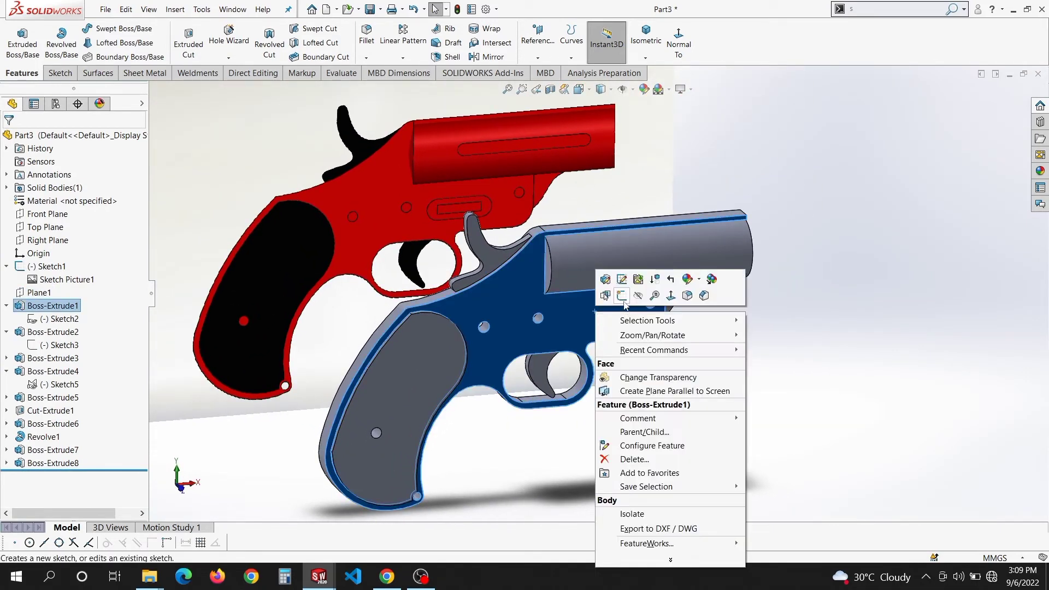
click(622, 295)
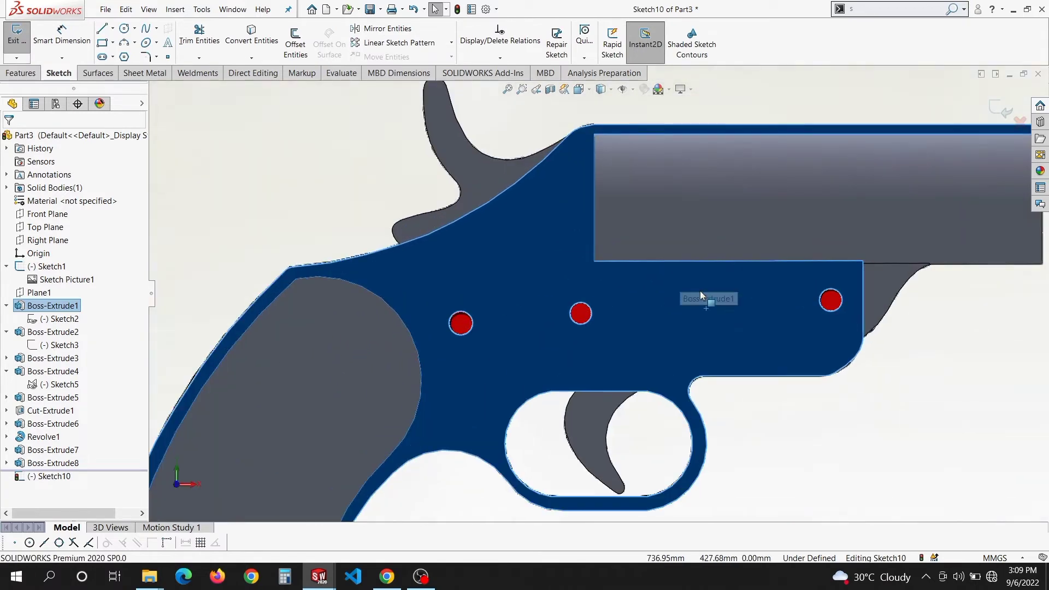
middle_drag(699, 291, 727, 274)
right_click(726, 274)
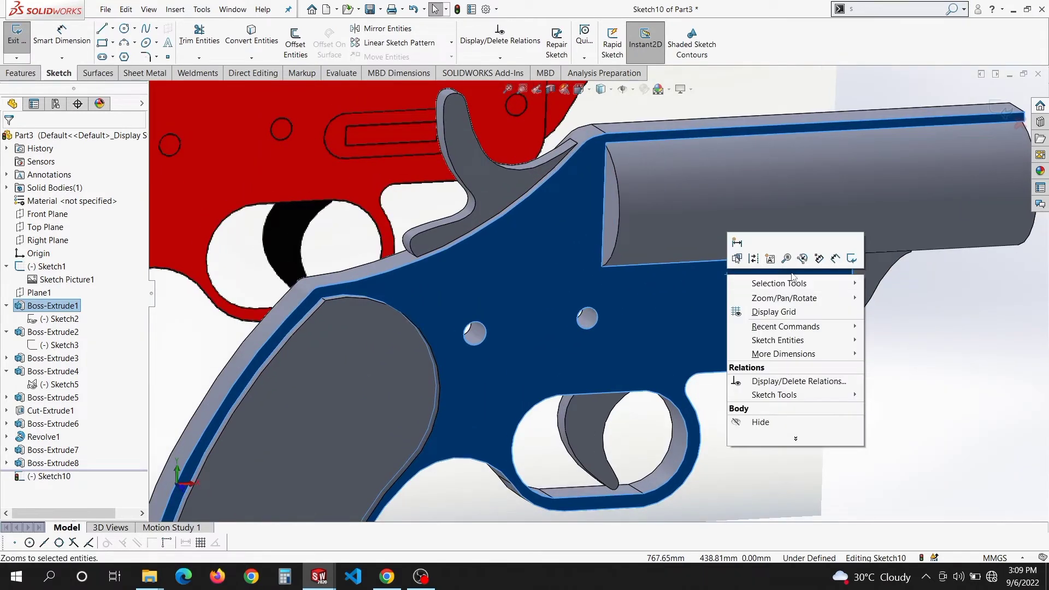
click(759, 422)
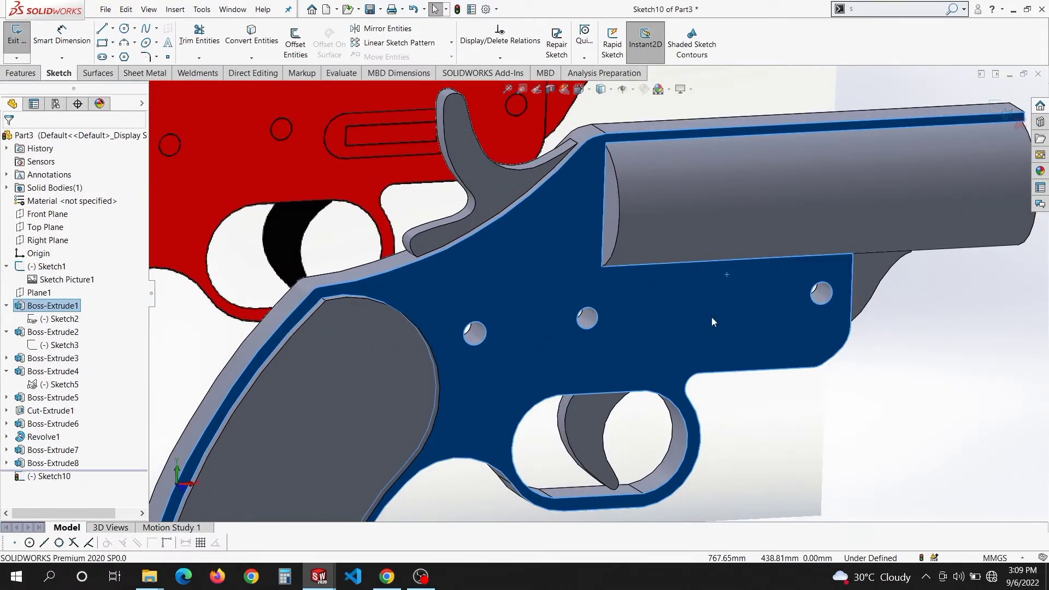
key(ctrl+8)
scroll(650, 316, down, 3)
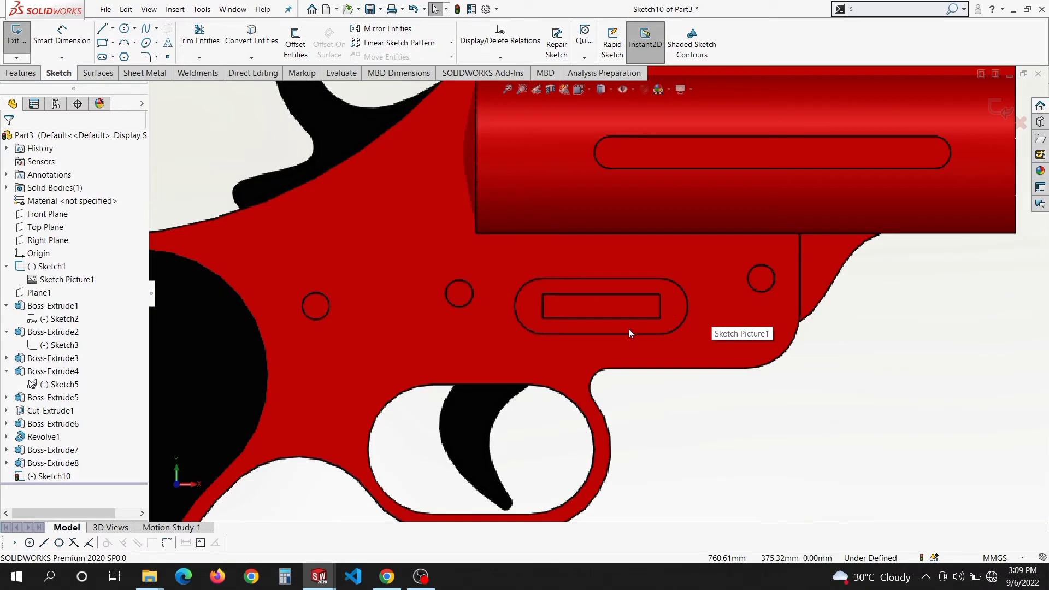
Trace the upper and lower straight edges of the frame's rounded slot with horizontal lines about 100 mm long
key(s)
click(640, 340)
click(537, 279)
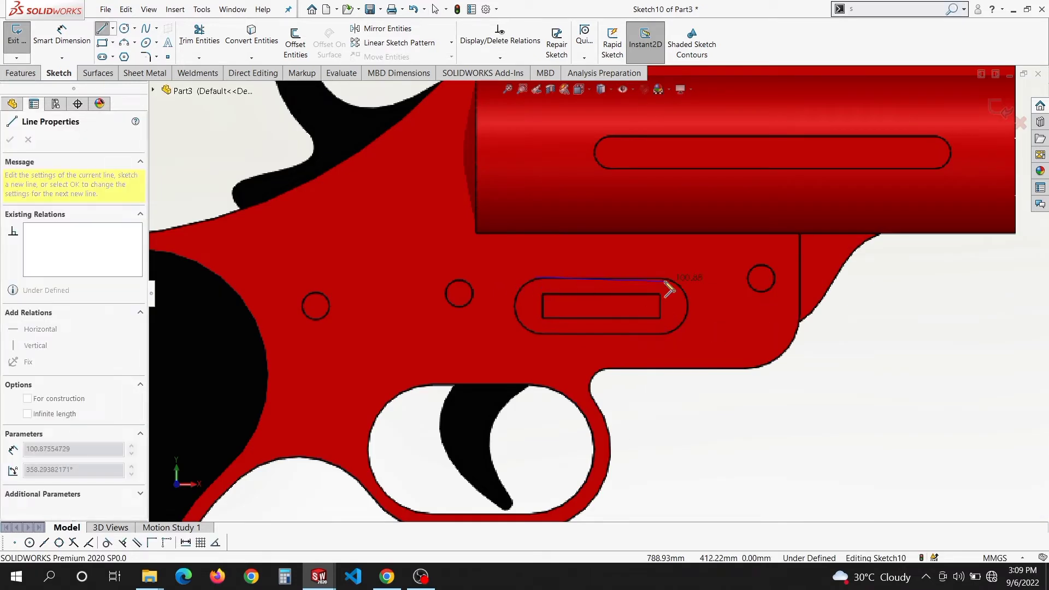
double_click(665, 279)
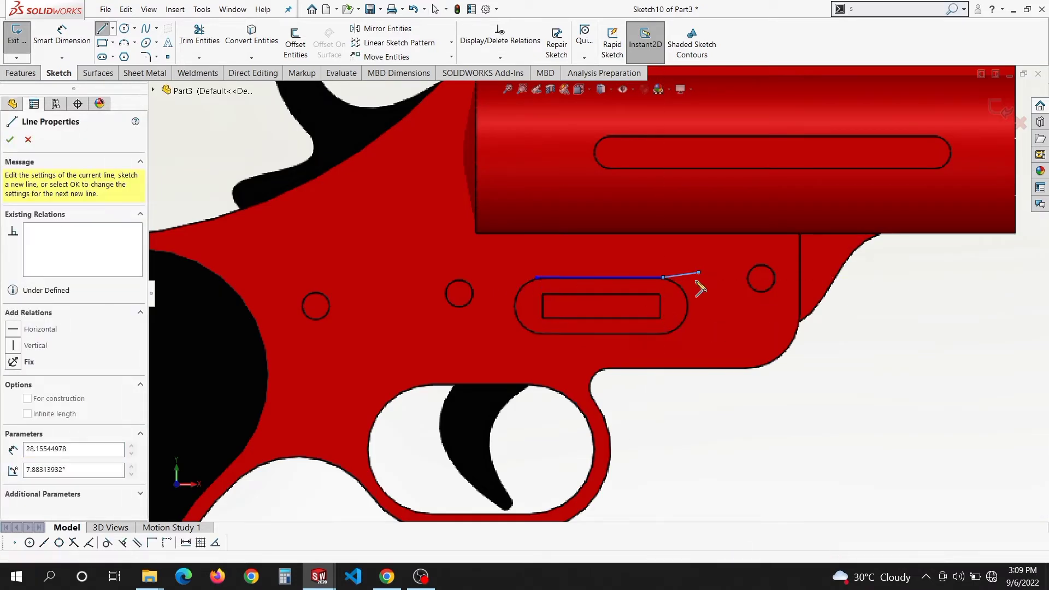
click(537, 333)
Close both ends of the slot outline with three-point arcs of about 22 mm and 23 mm radius
key(s)
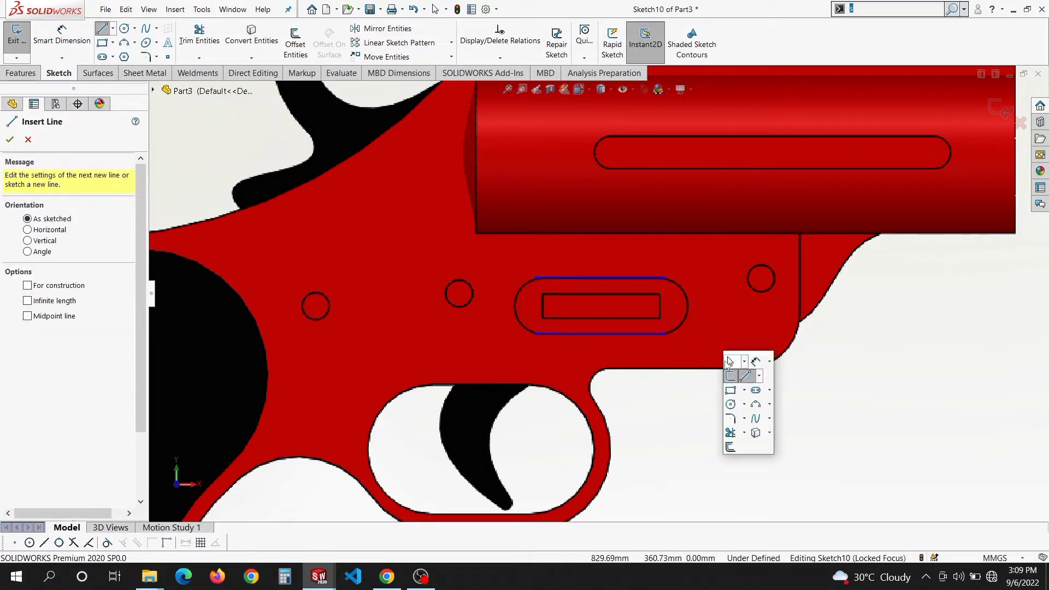
click(754, 405)
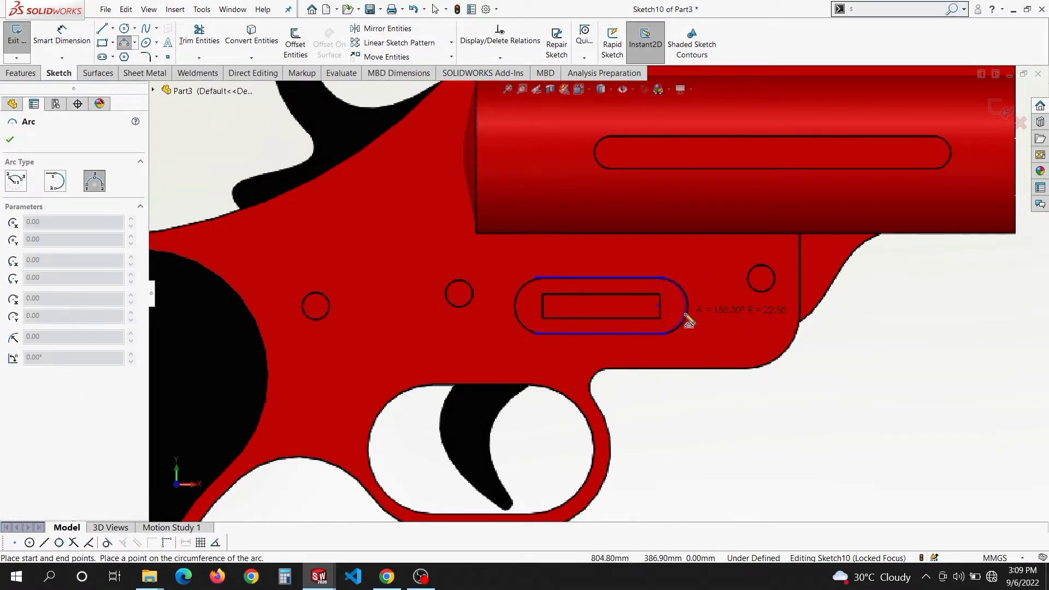
click(684, 315)
click(540, 279)
click(537, 334)
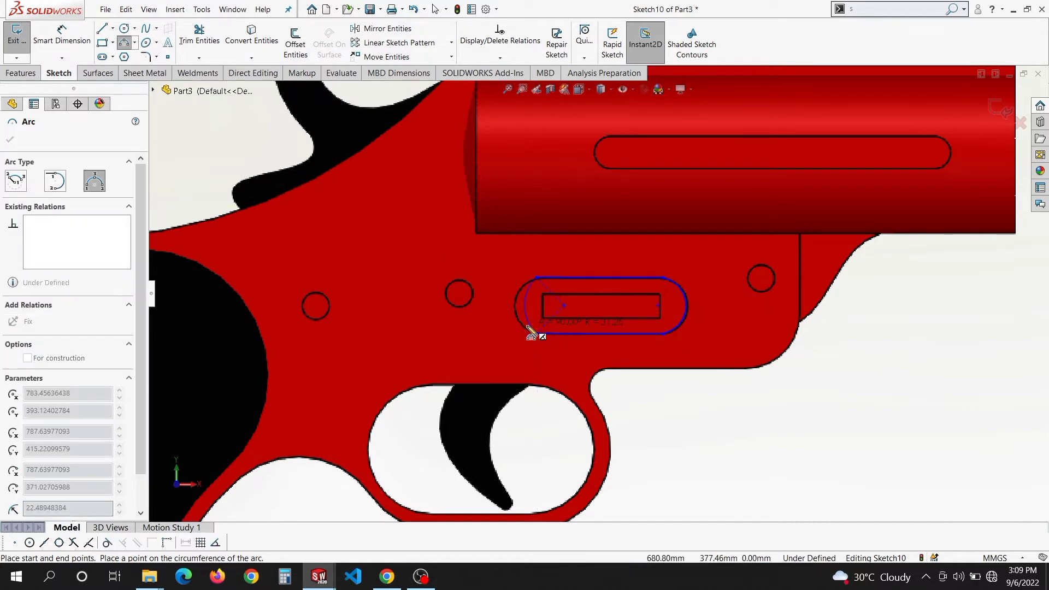
click(523, 327)
Trace the inner rectangle of the slot at about 89 by 18 mm and exit the sketch
key(s)
click(669, 358)
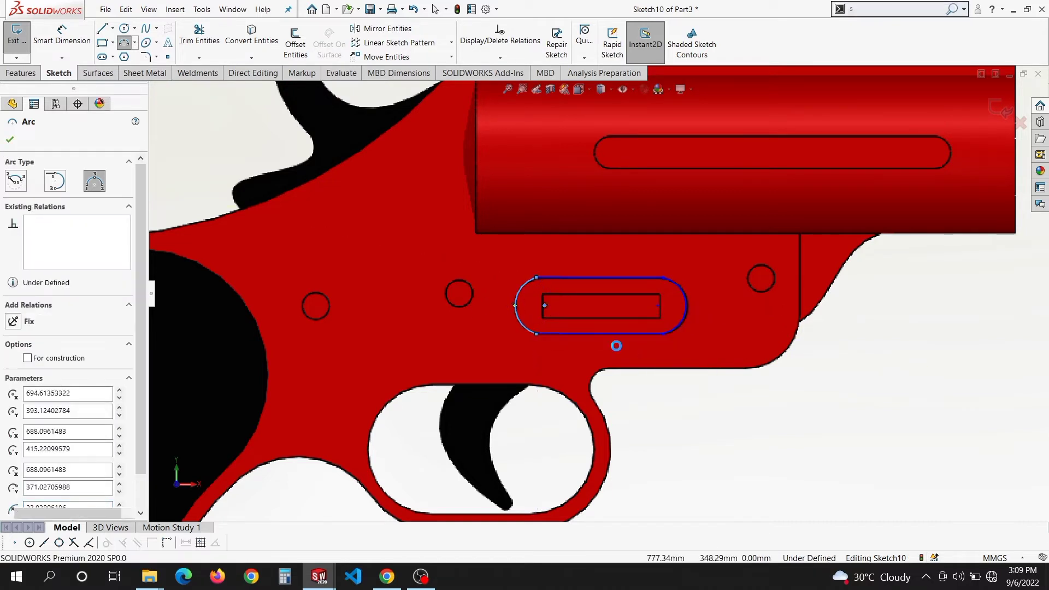
click(543, 295)
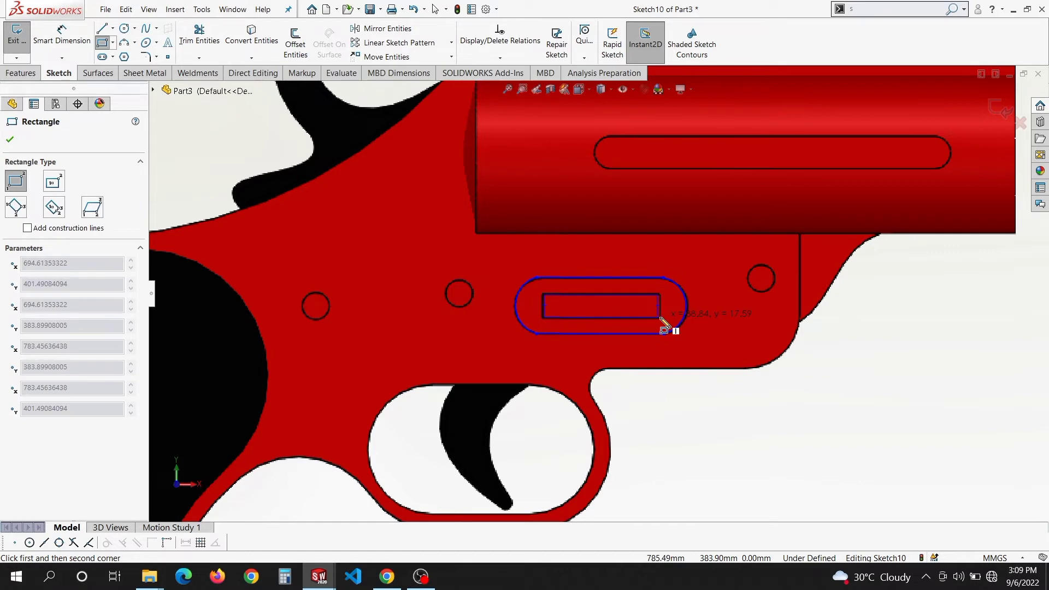
click(662, 321)
scroll(678, 402, down, 3)
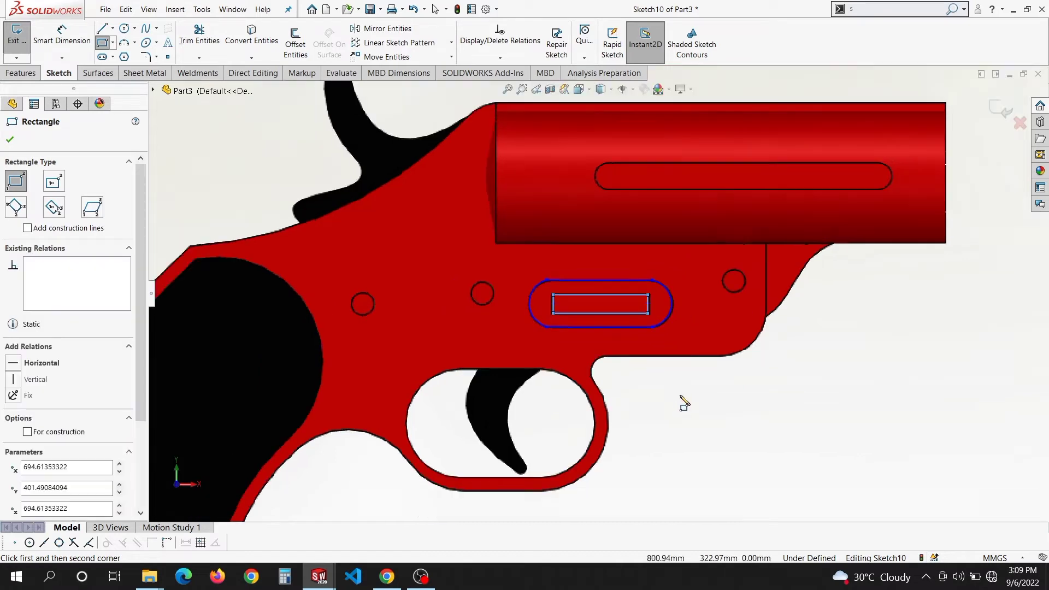
click(10, 140)
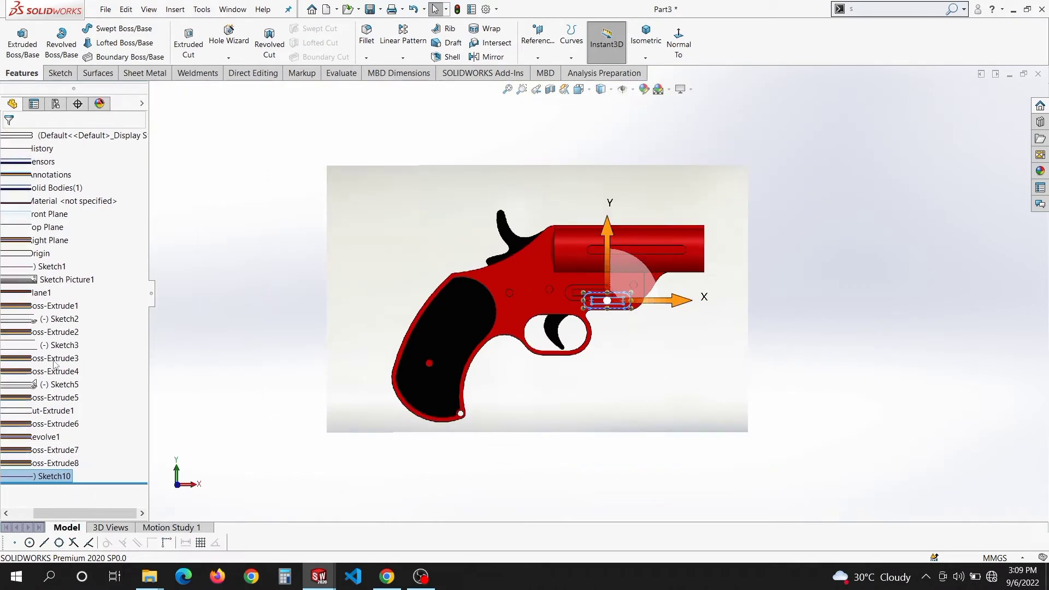
Show the hidden gun body again
click(65, 335)
click(64, 358)
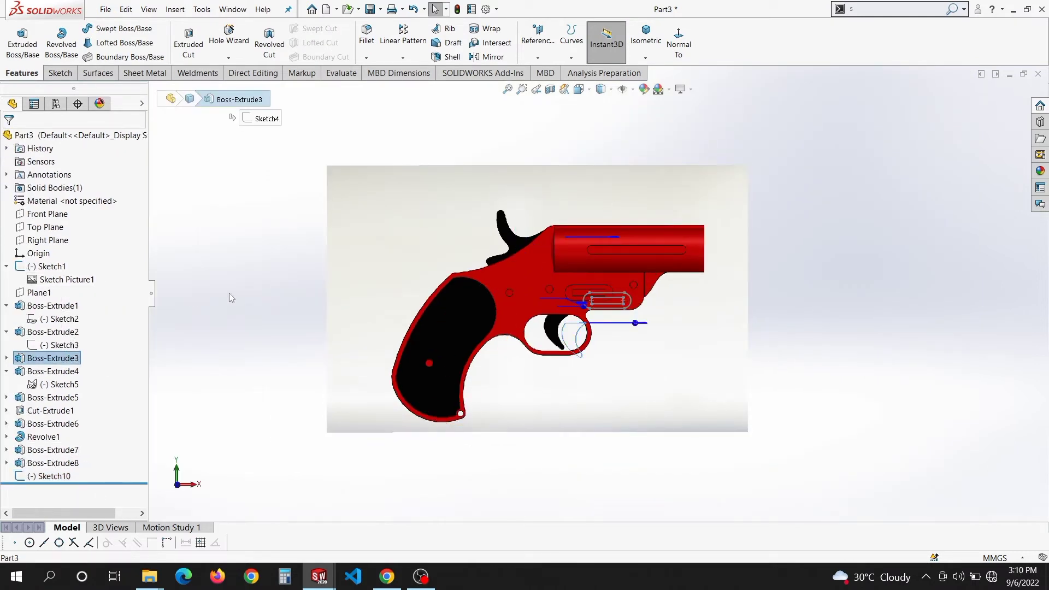
click(229, 296)
key(ctrl+7)
mouse_move(503, 377)
middle_down()
mouse_move(545, 398)
mouse_move(574, 452)
mouse_move(546, 311)
middle_up()
click(53, 305)
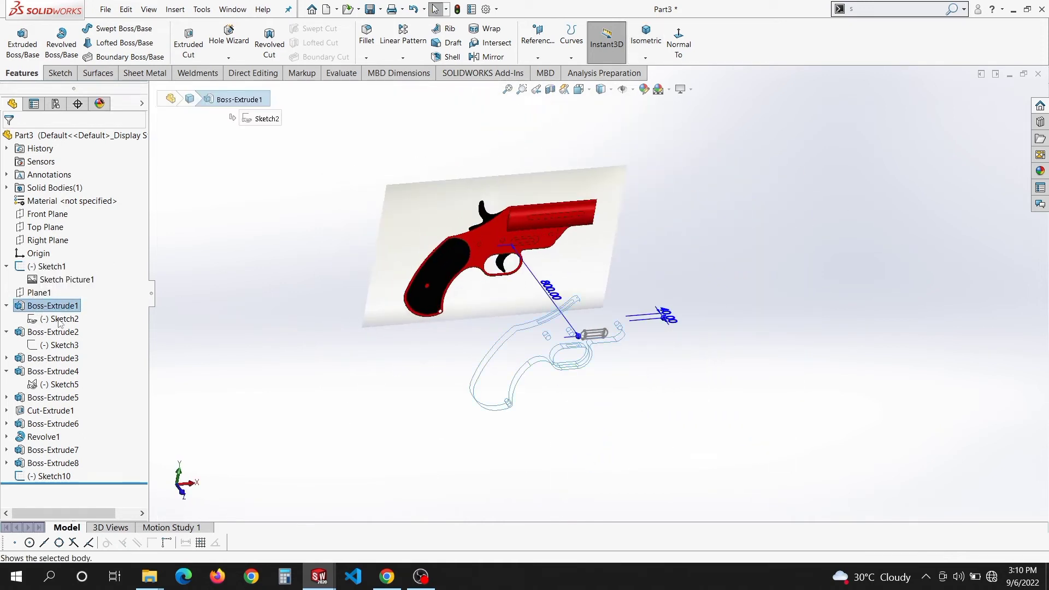
click(52, 332)
mouse_move(495, 398)
middle_down()
mouse_move(582, 359)
mouse_move(24, 159)
middle_up()
click(582, 359)
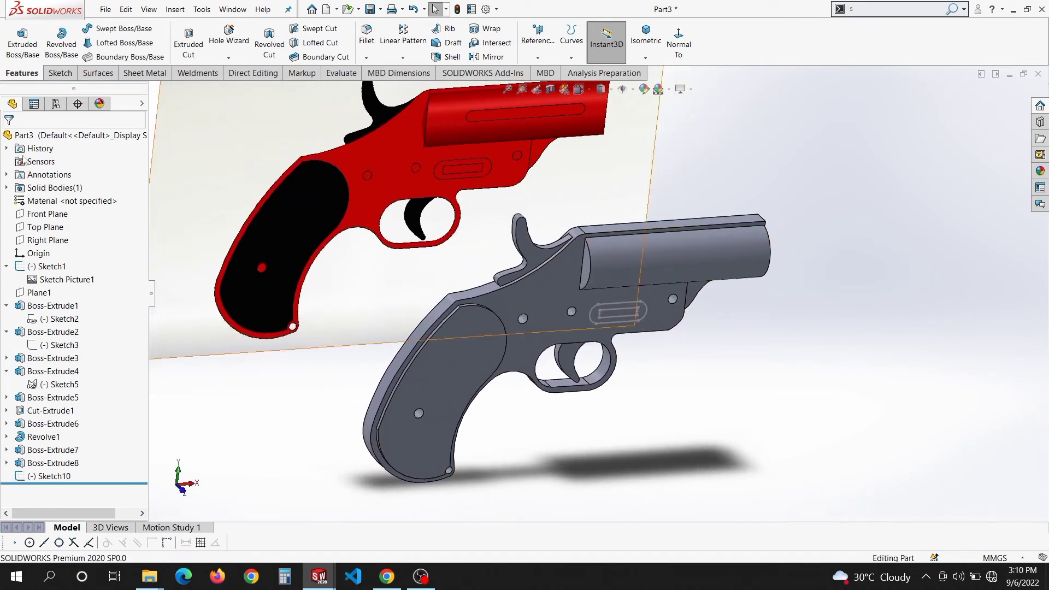
Cut the region between the rounded slot outline and its inner rectangle 5 mm deep into the frame's side with Extruded Cut
click(61, 74)
click(8, 75)
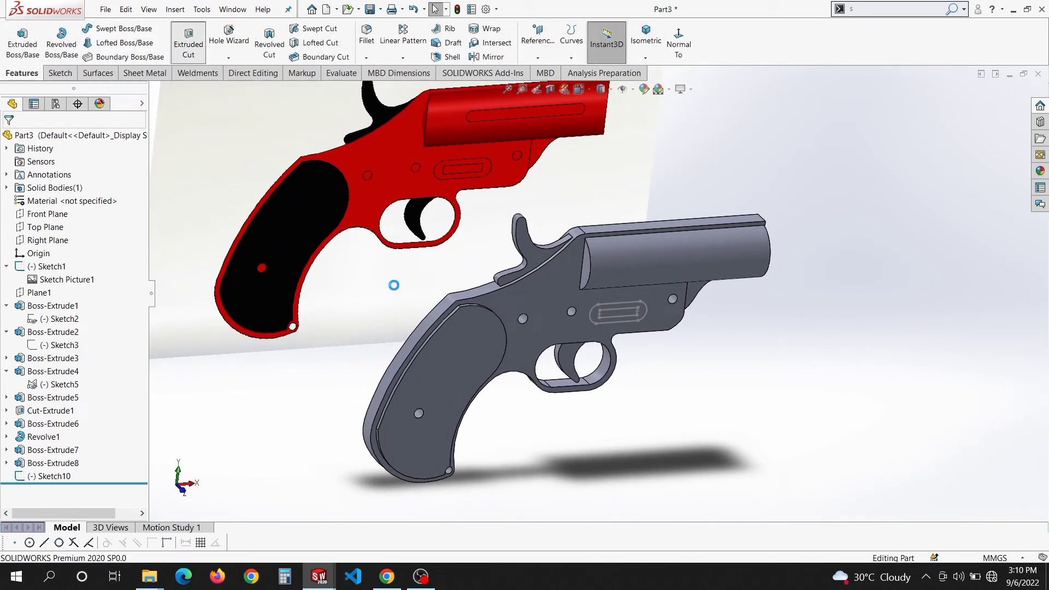
click(153, 90)
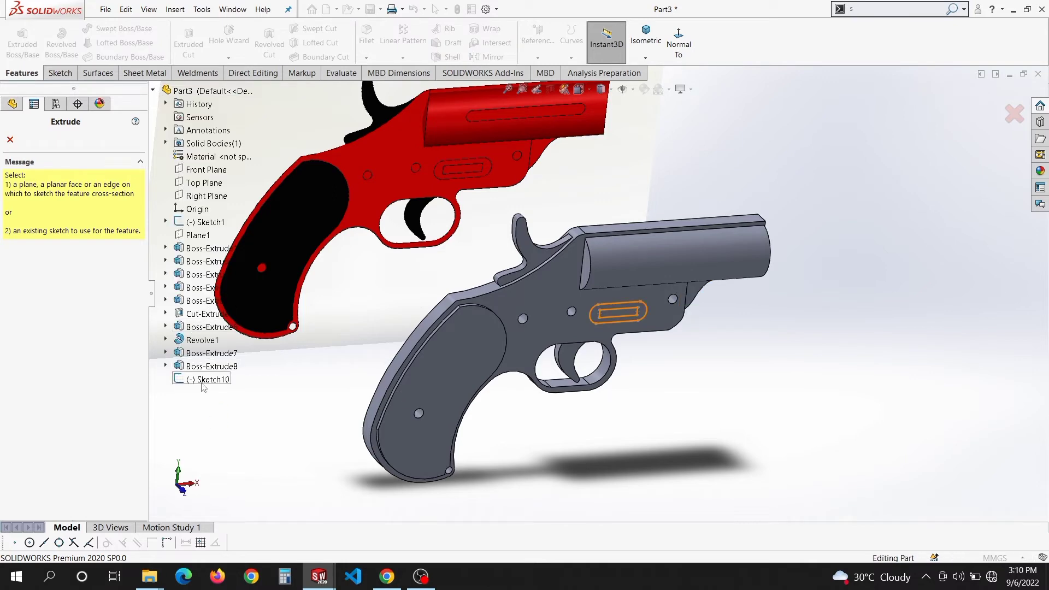
click(207, 380)
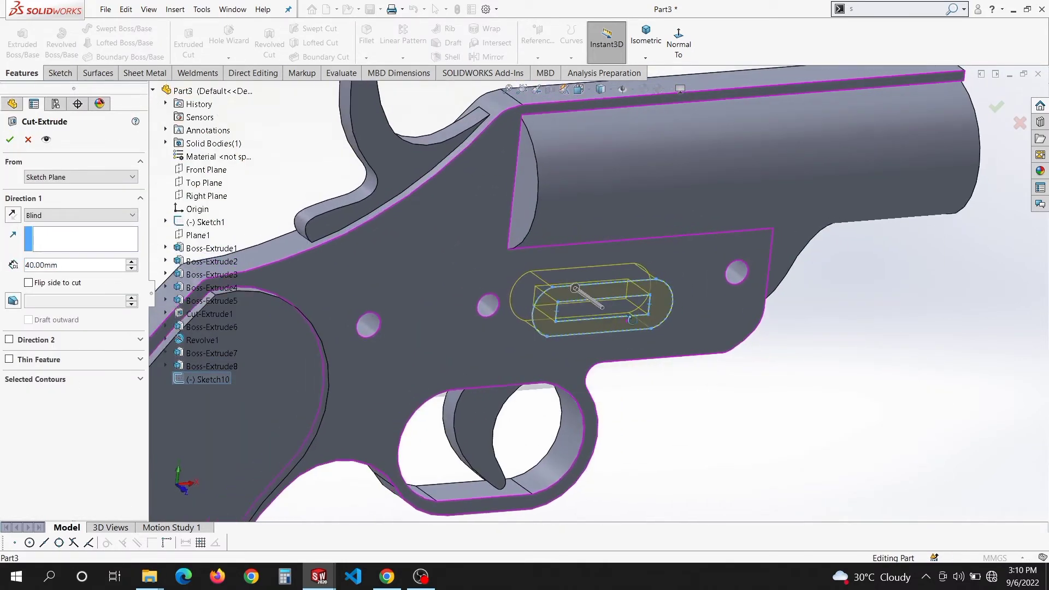
text(10)
key(Return)
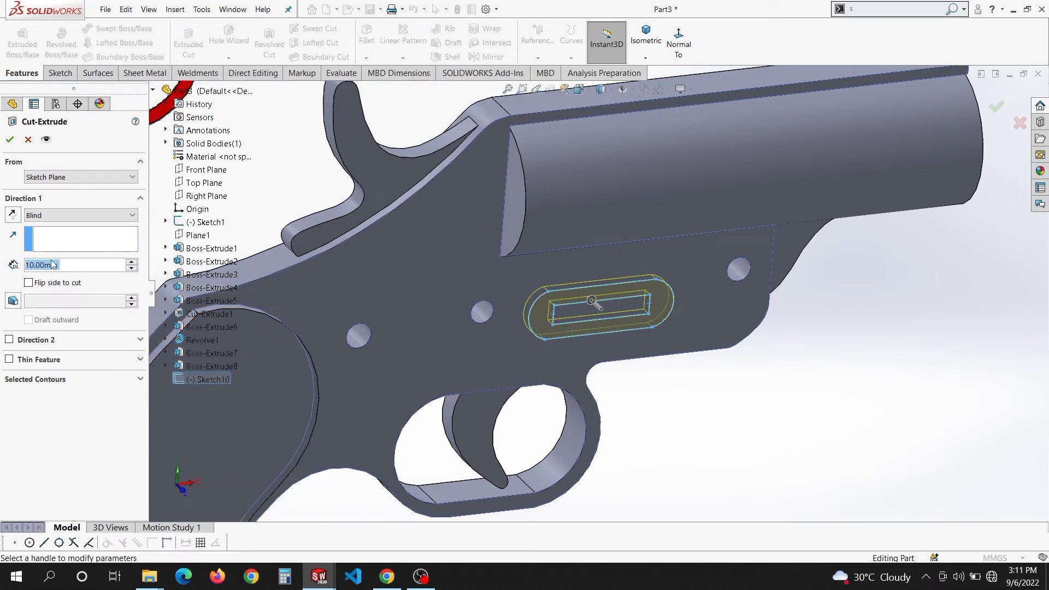
text(5)
key(Return)
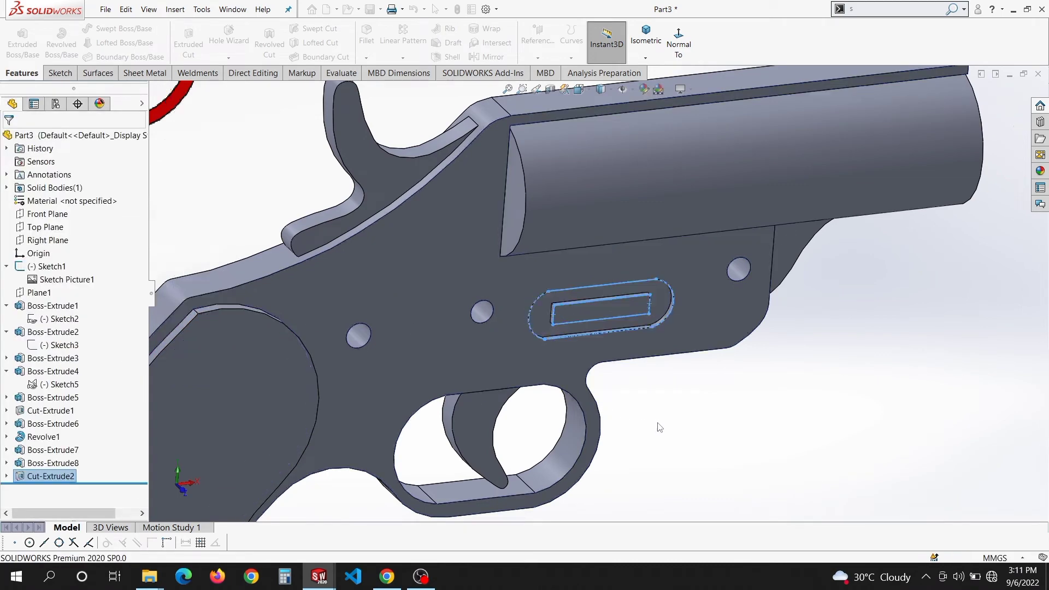
Mirror the slot cut about Plane1 to the opposite side of the frame
scroll(657, 421, up, 5)
mouse_move(657, 421)
middle_down()
mouse_move(676, 426)
mouse_move(700, 408)
mouse_move(695, 421)
middle_up()
click(38, 292)
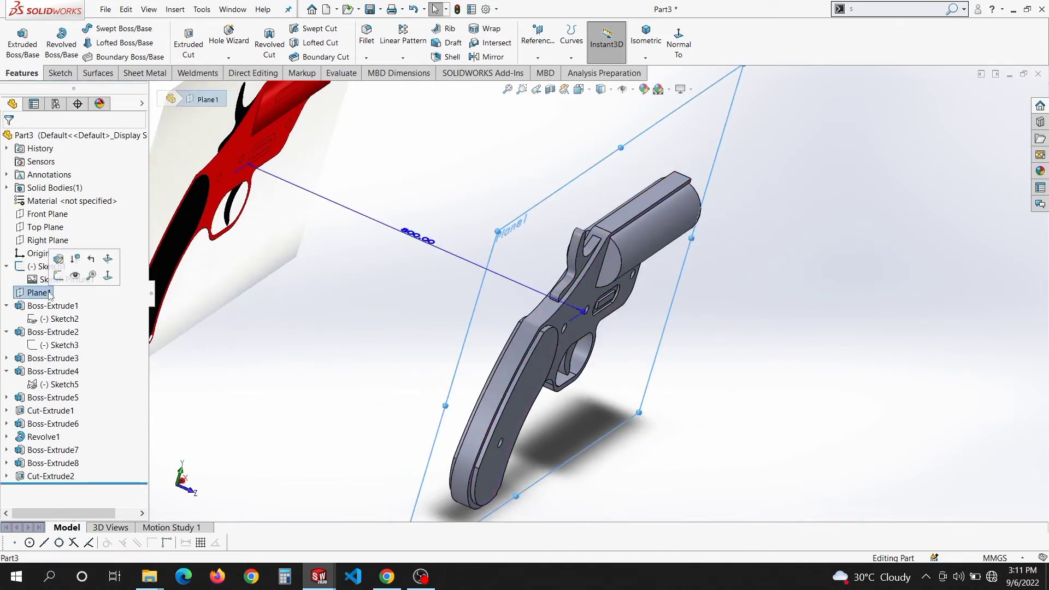
click(488, 57)
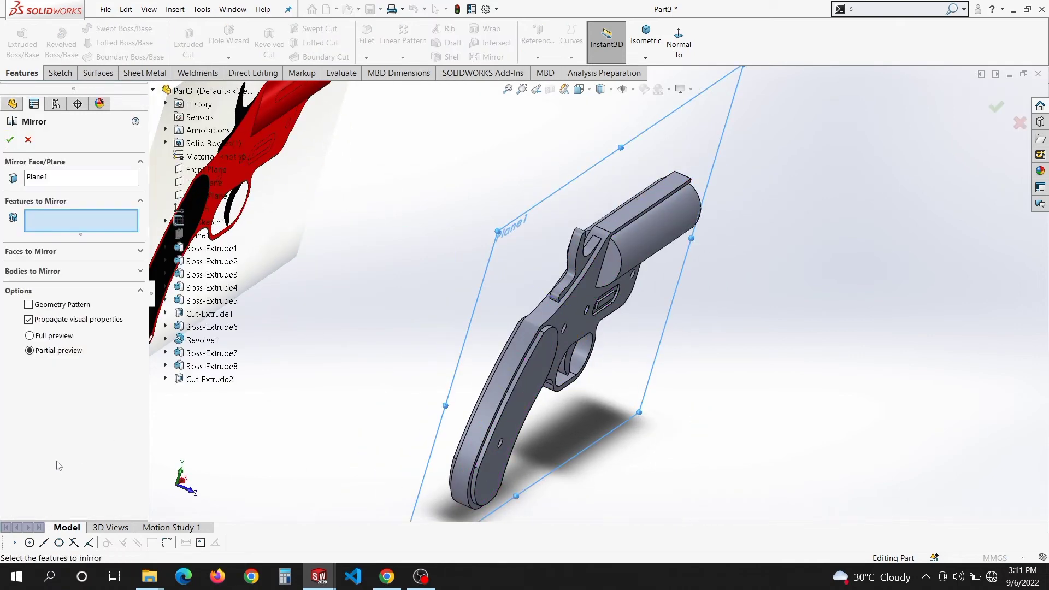
click(219, 380)
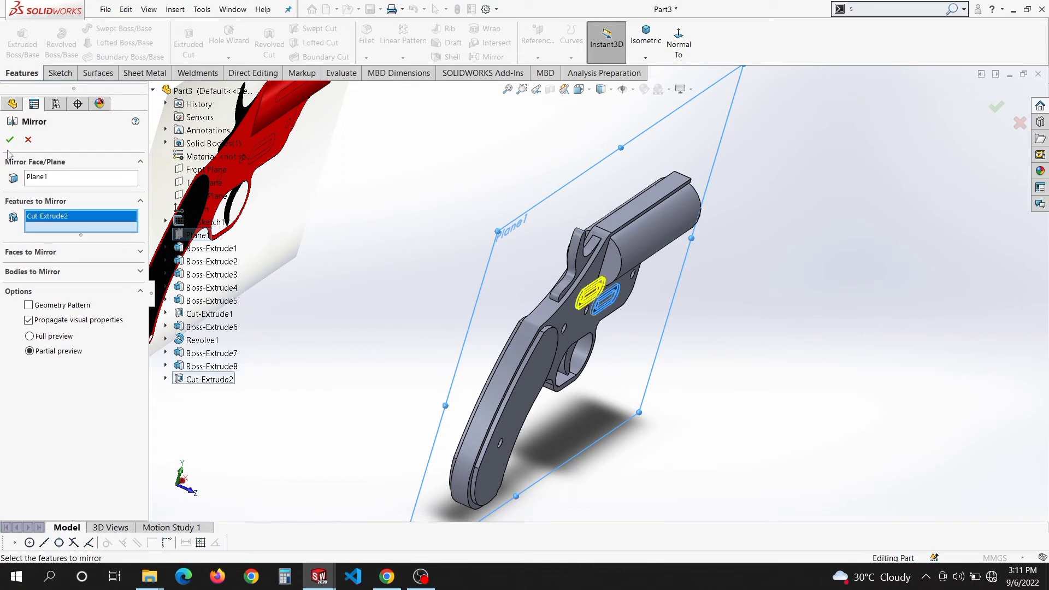
key(Return)
middle_drag(406, 238, 412, 200)
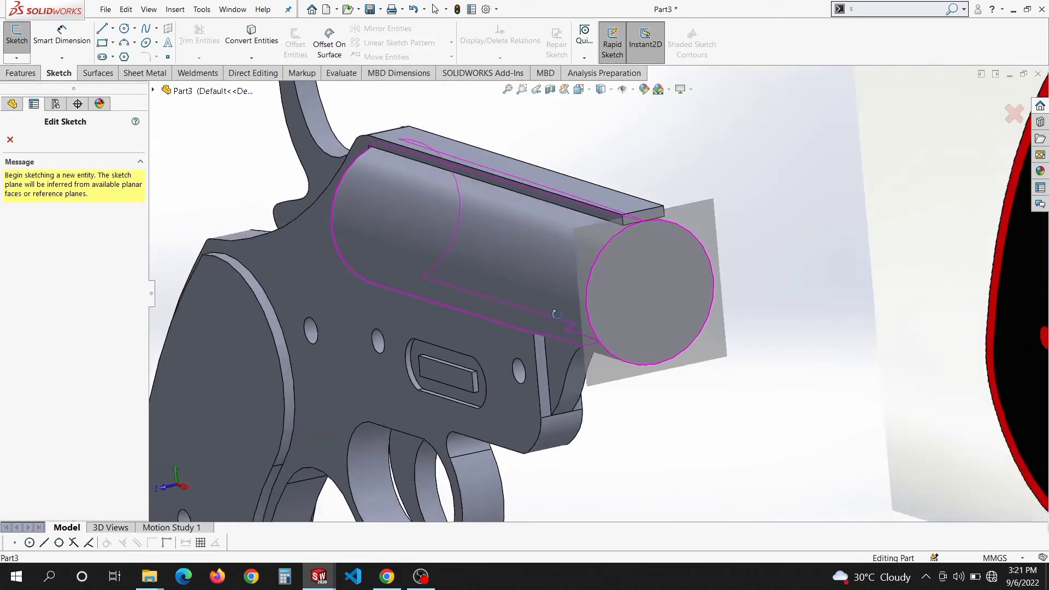
scroll(585, 304, down, 5)
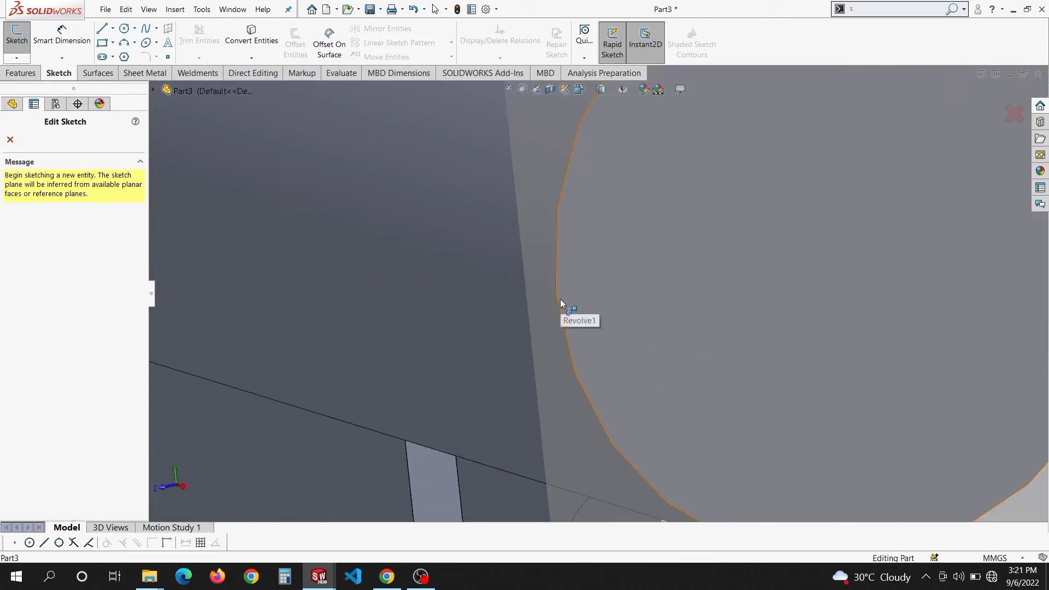
scroll(560, 306, up, 2)
key(Escape)
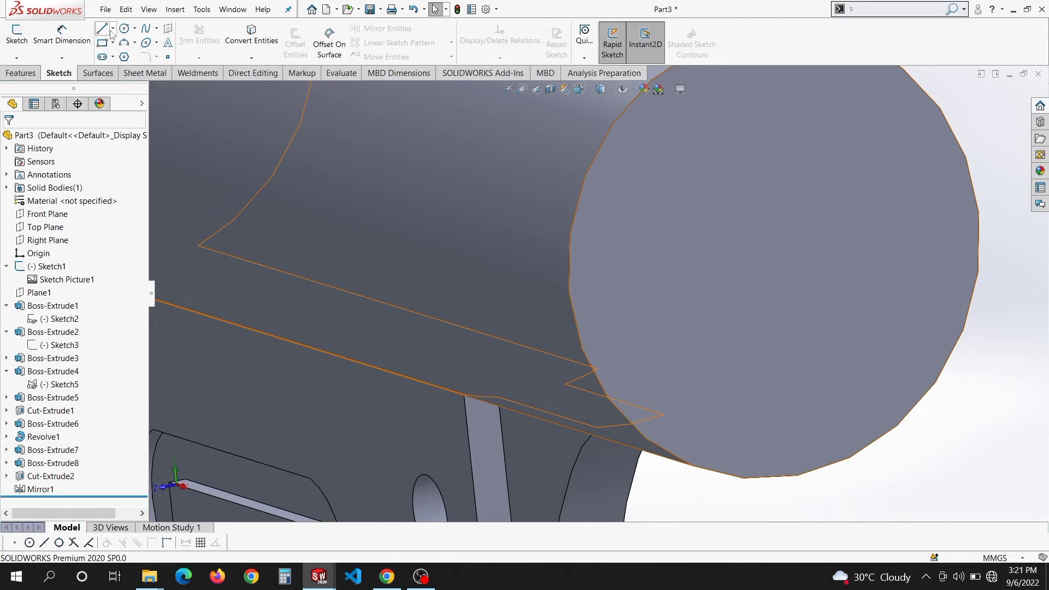
Sketch a point on the barrel's muzzle face at the midpoint of its circular edge on the slot side, and exit the sketch
click(712, 264)
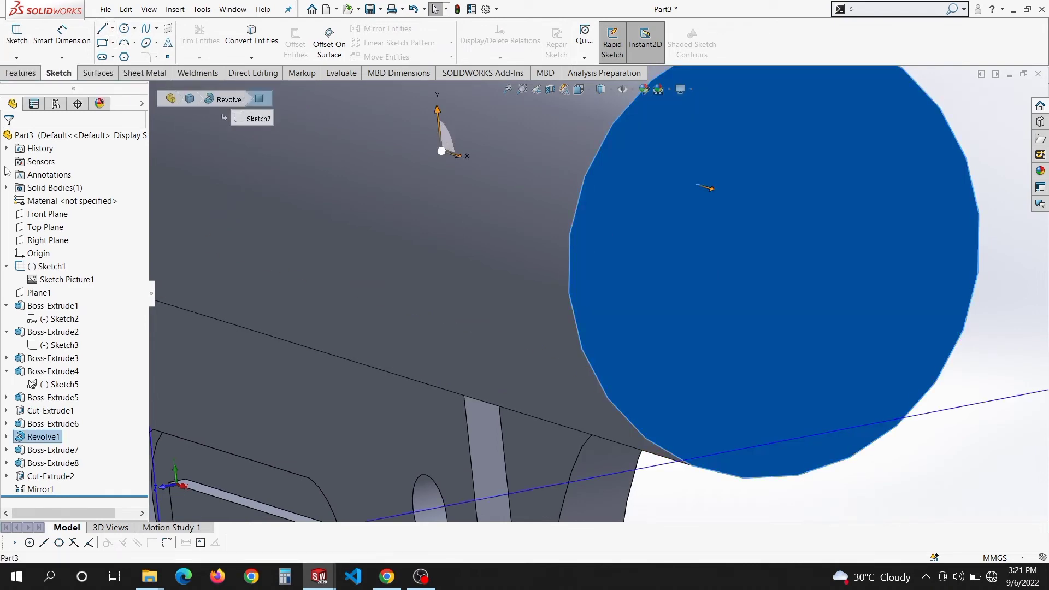
click(15, 48)
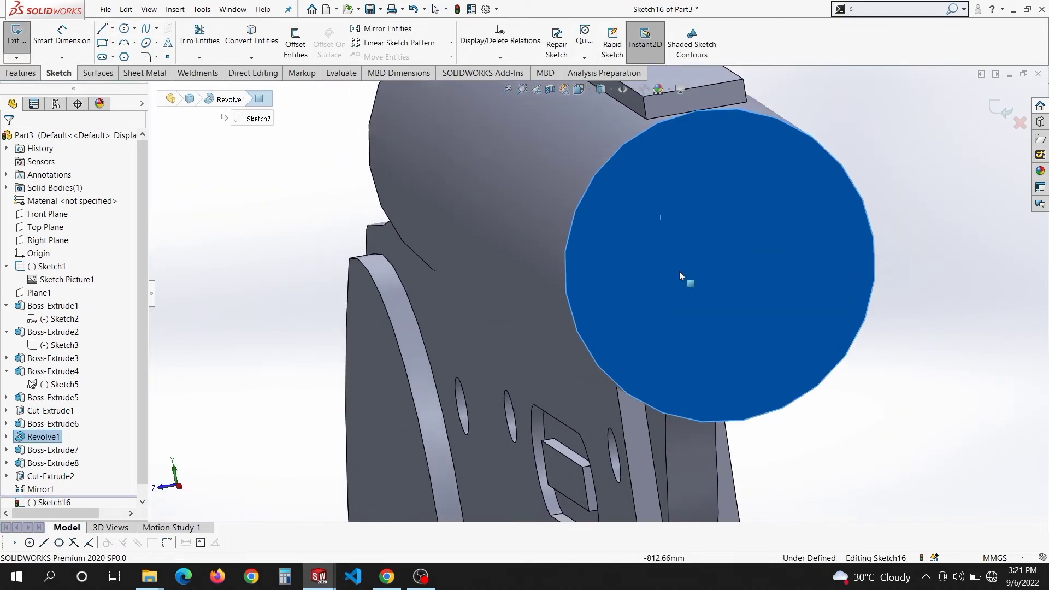
scroll(403, 221, down, 8)
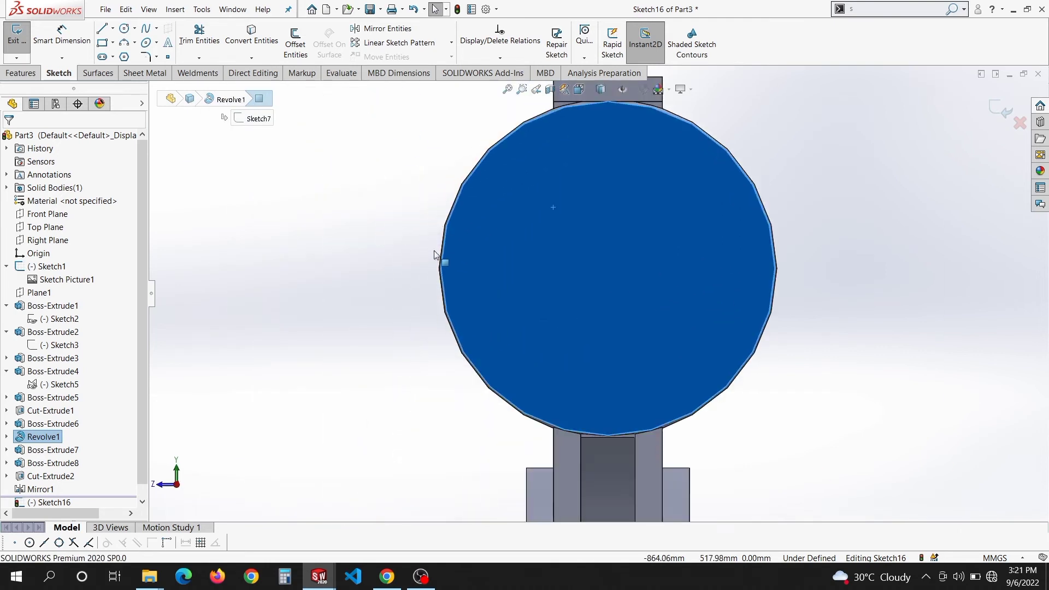
scroll(490, 287, down, 3)
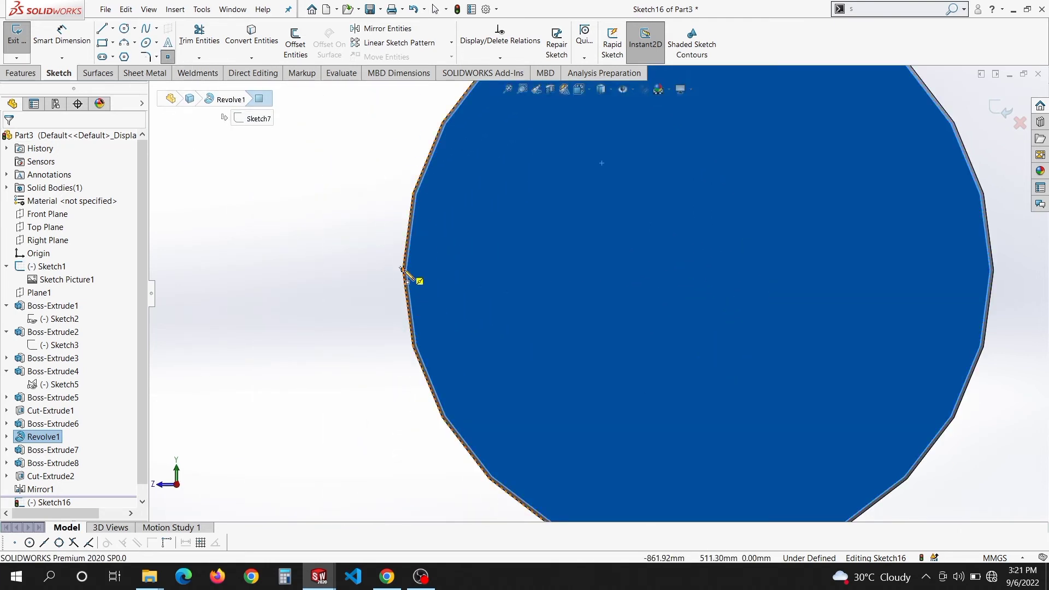
click(403, 269)
scroll(599, 234, up, 3)
middle_drag(599, 234, 608, 286)
scroll(617, 261, up, 3)
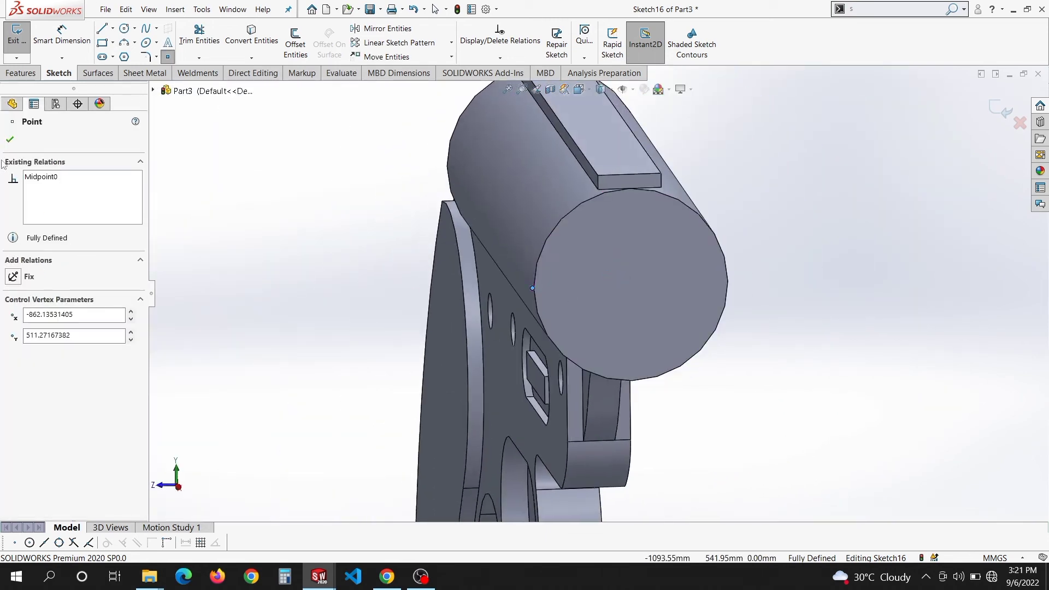
click(10, 52)
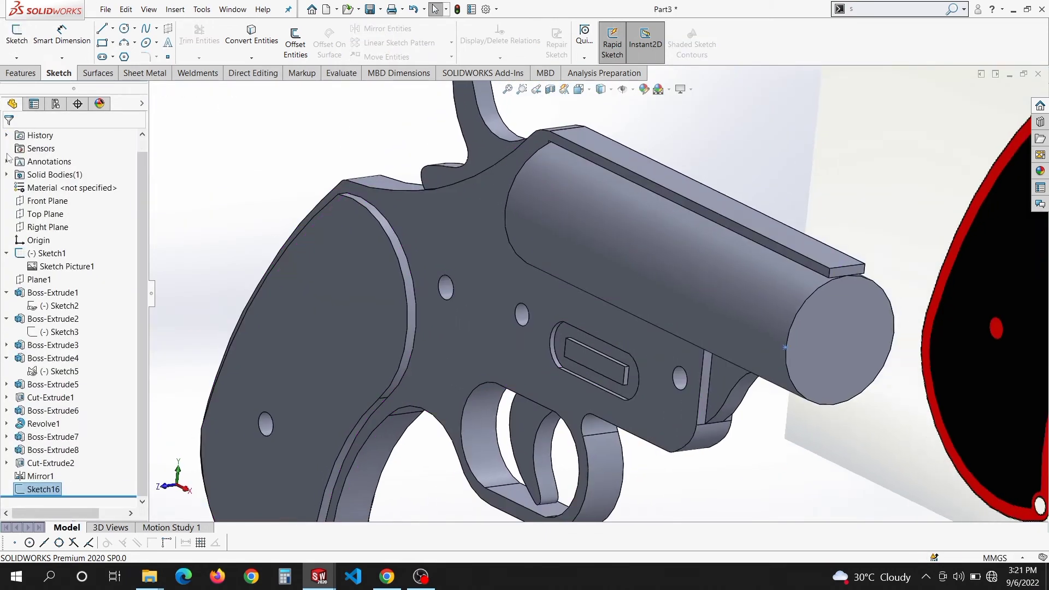
Create a reference plane parallel to the Front Plane and coincident with the sketched point on the barrel's muzzle edge
click(46, 214)
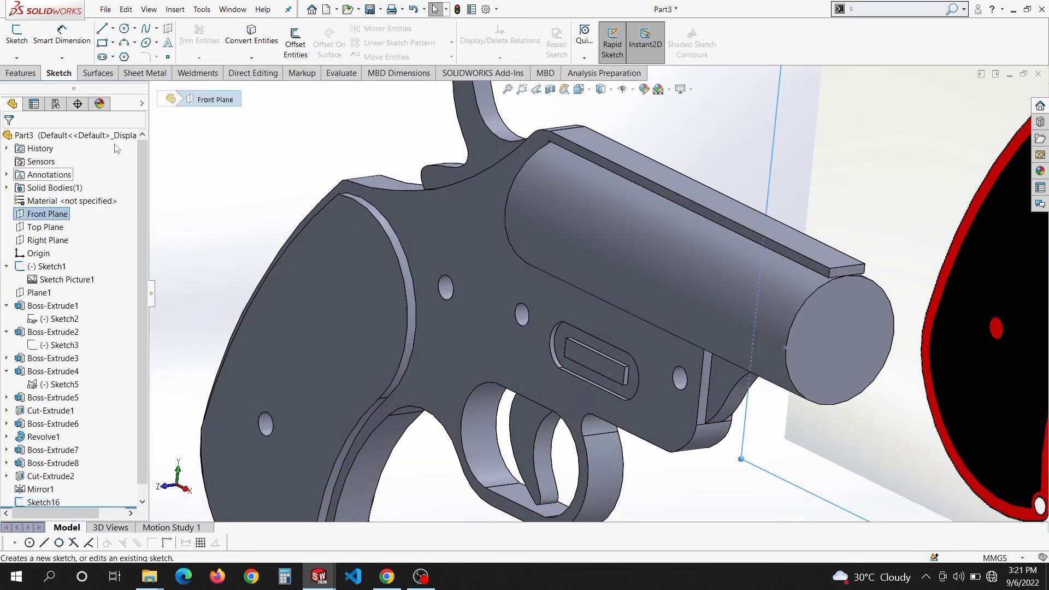
click(38, 77)
click(538, 49)
click(545, 133)
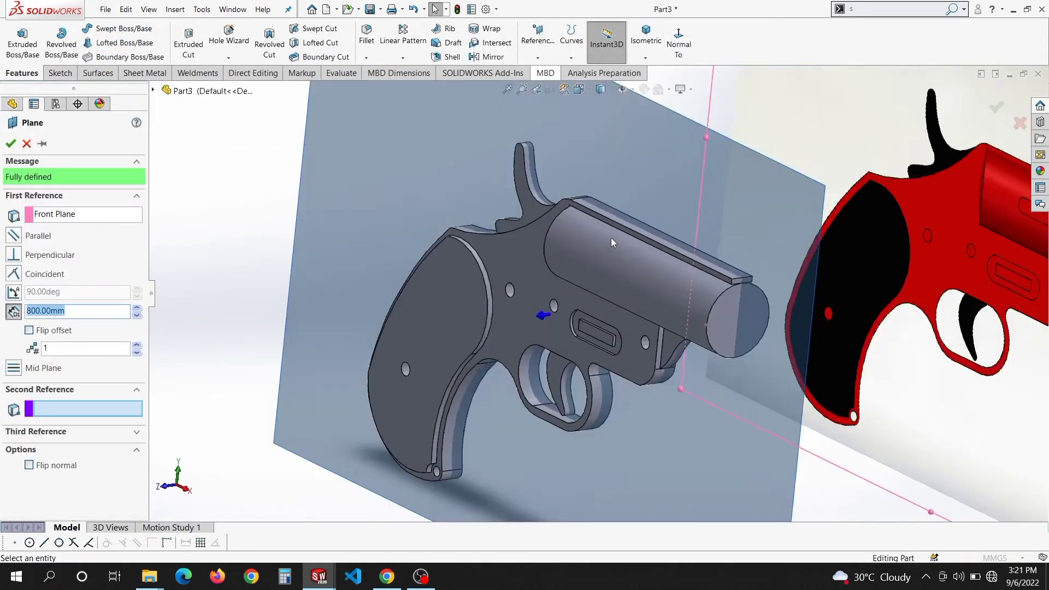
scroll(610, 237, up, 5)
scroll(568, 274, down, 5)
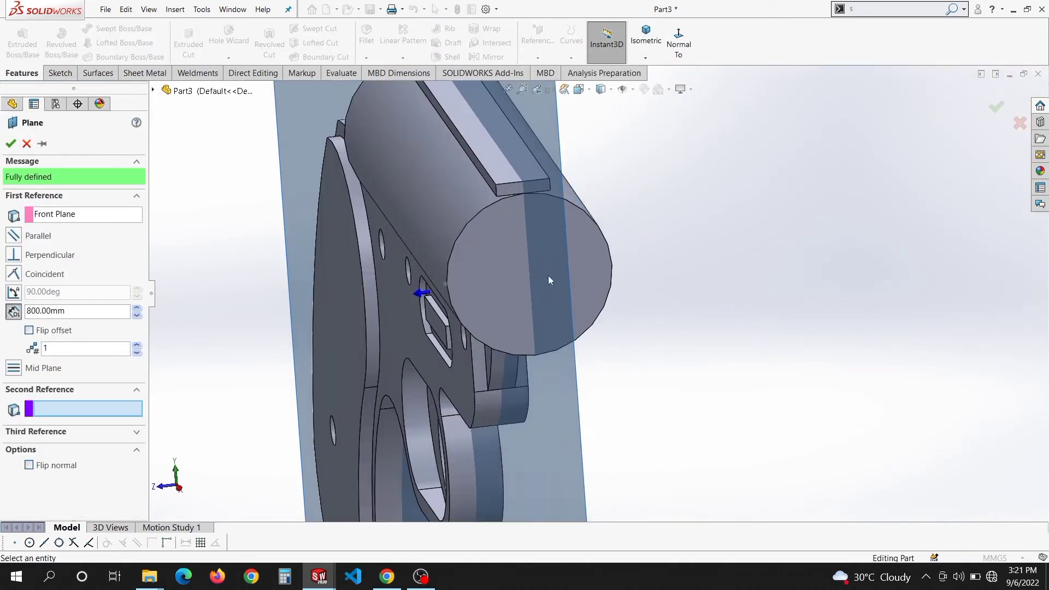
click(445, 285)
scroll(498, 321, up, 2)
click(11, 143)
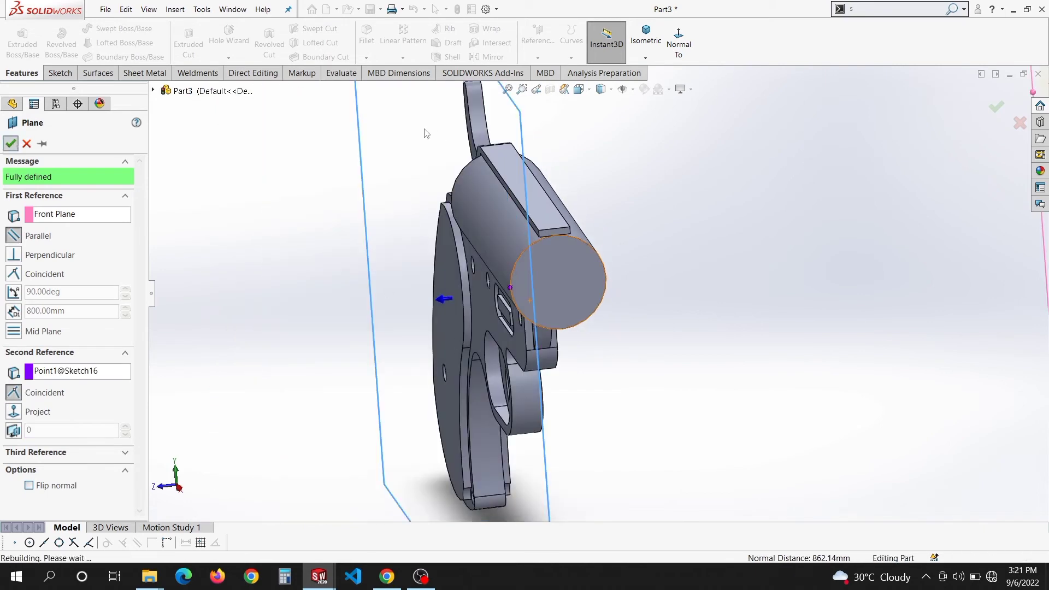
On the new plane, sketch a horizontal straight slot along the barrel's side, about 236 mm between centres and 32 mm wide
right_click(410, 122)
click(410, 114)
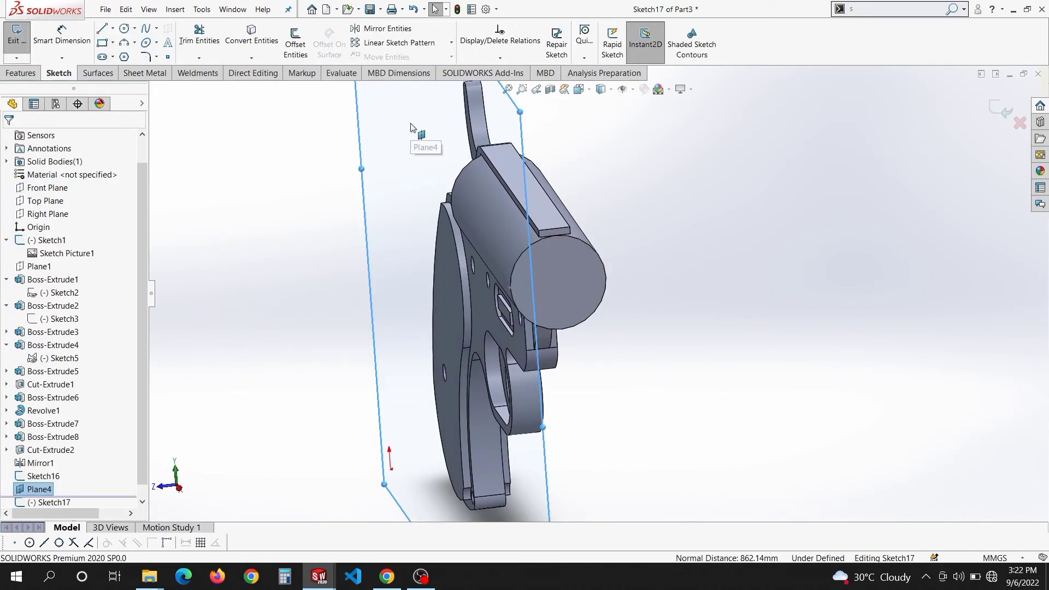
scroll(649, 276, up, 4)
key(s)
click(687, 315)
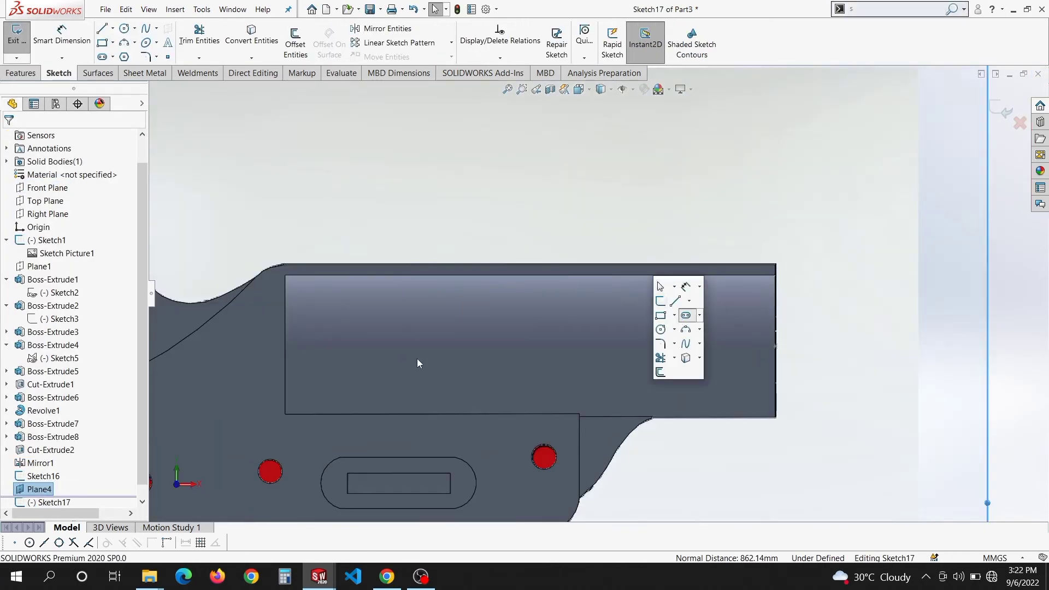
click(667, 338)
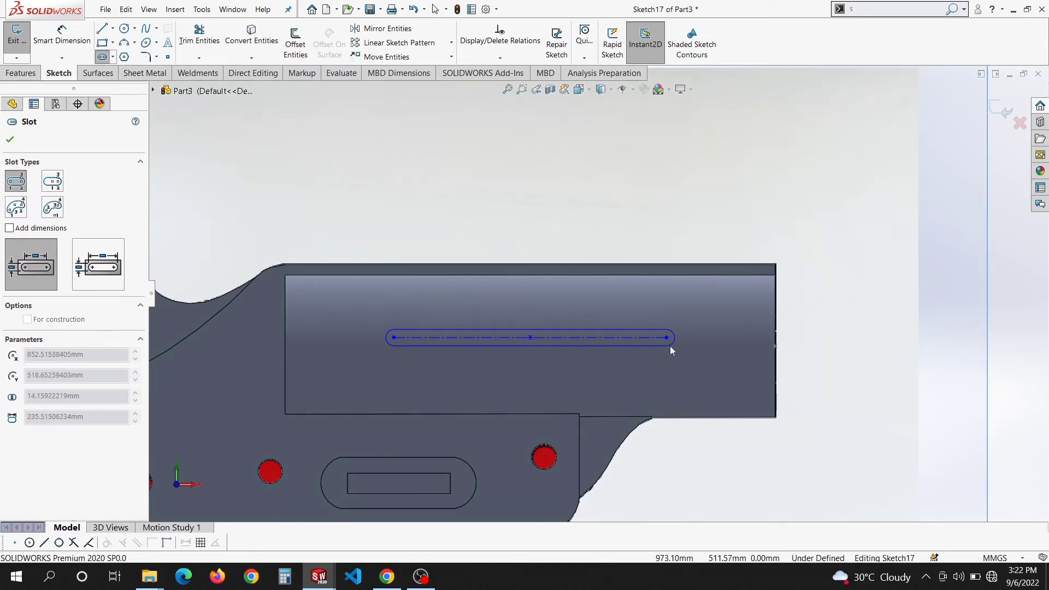
click(672, 353)
key(Escape)
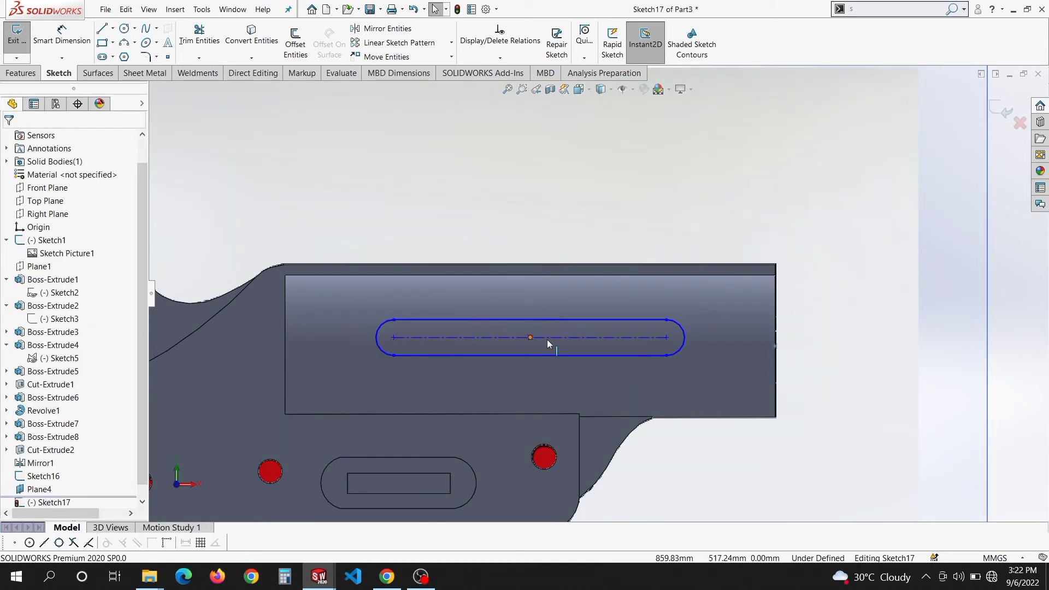
mouse_move(553, 337)
mouse_down()
mouse_move(554, 352)
mouse_move(552, 338)
mouse_up()
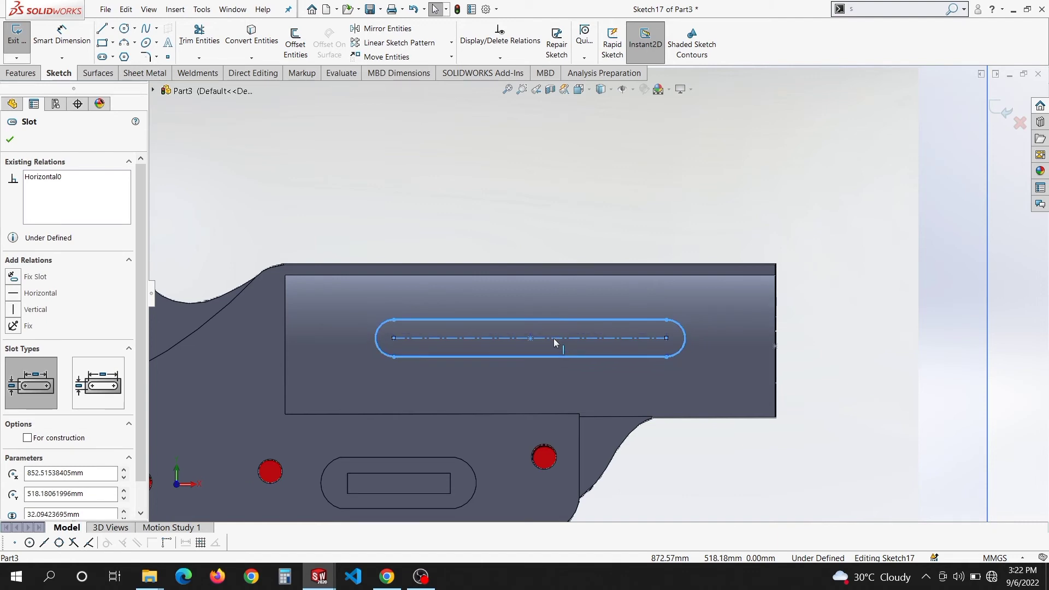
click(10, 139)
Cut the slot profile 5 mm deep into the side of the barrel with a blind Extruded Cut
click(21, 72)
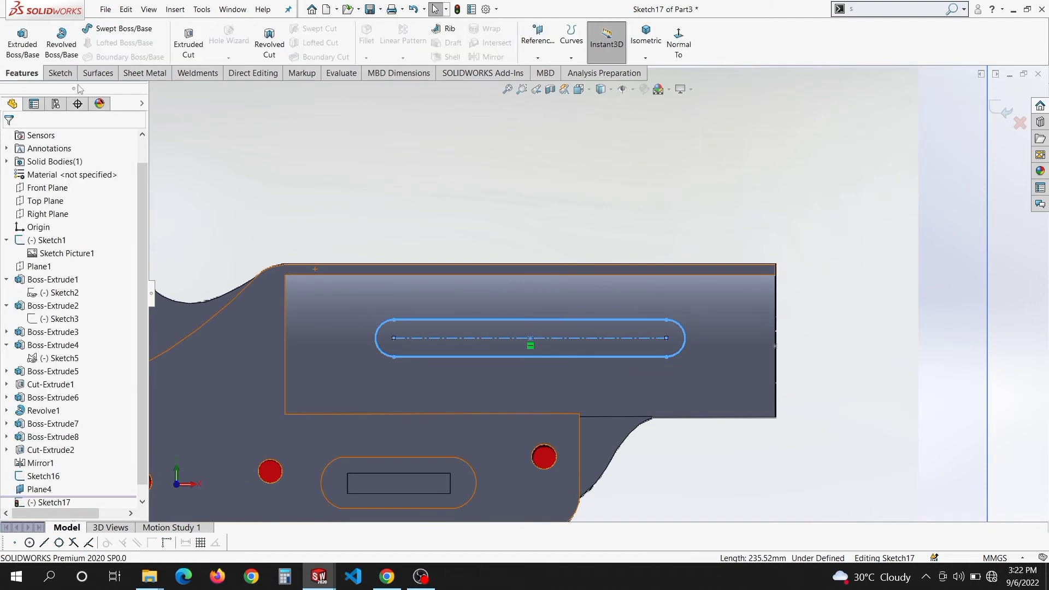
click(188, 46)
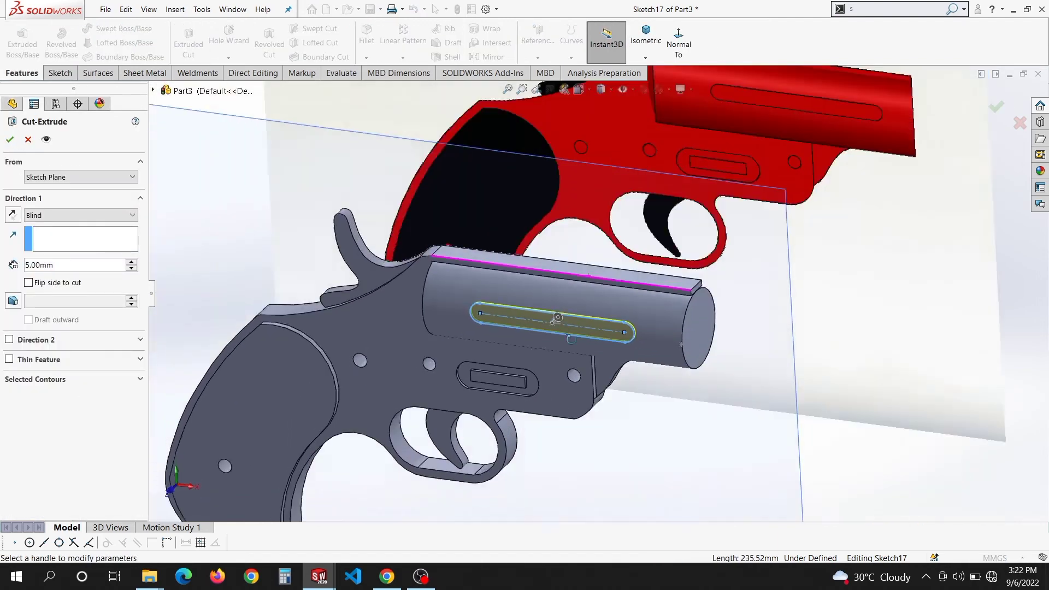
click(10, 140)
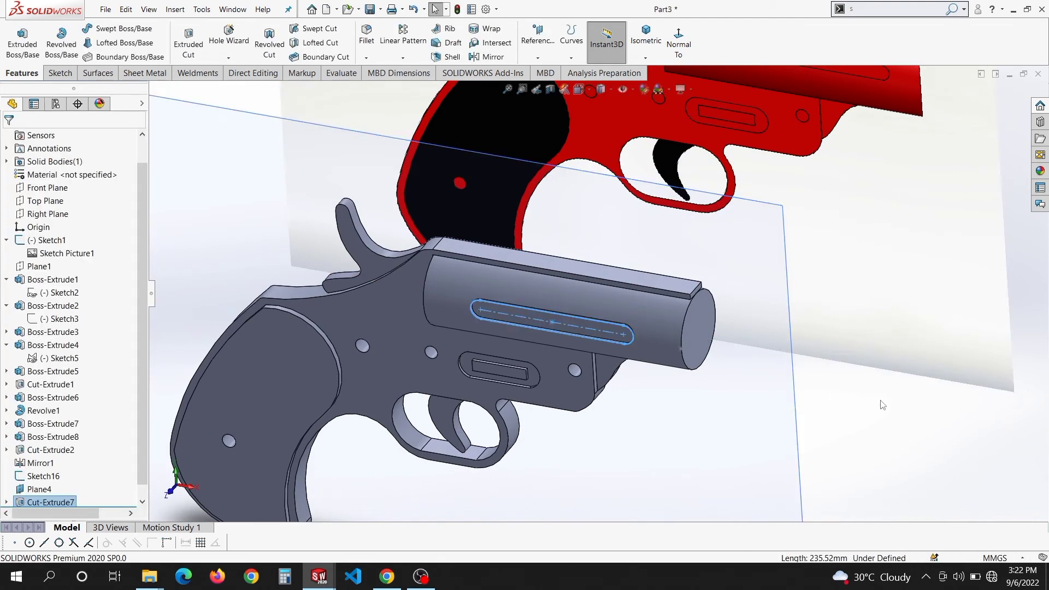
Mirror the barrel's slot cut about Plane1 to the opposite side of the barrel
scroll(628, 331, down, 5)
scroll(633, 336, down, 4)
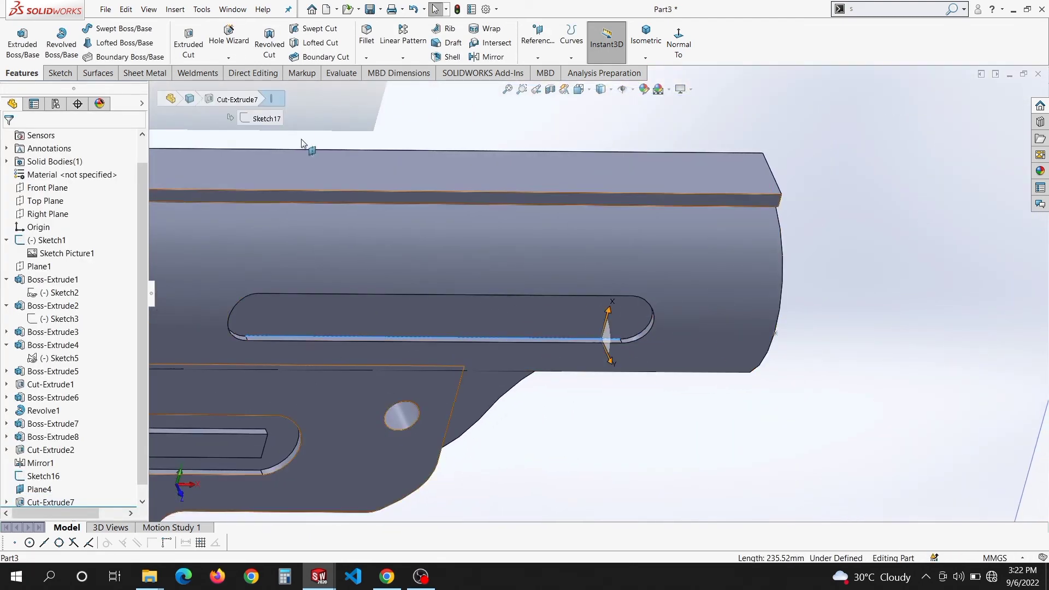
click(435, 134)
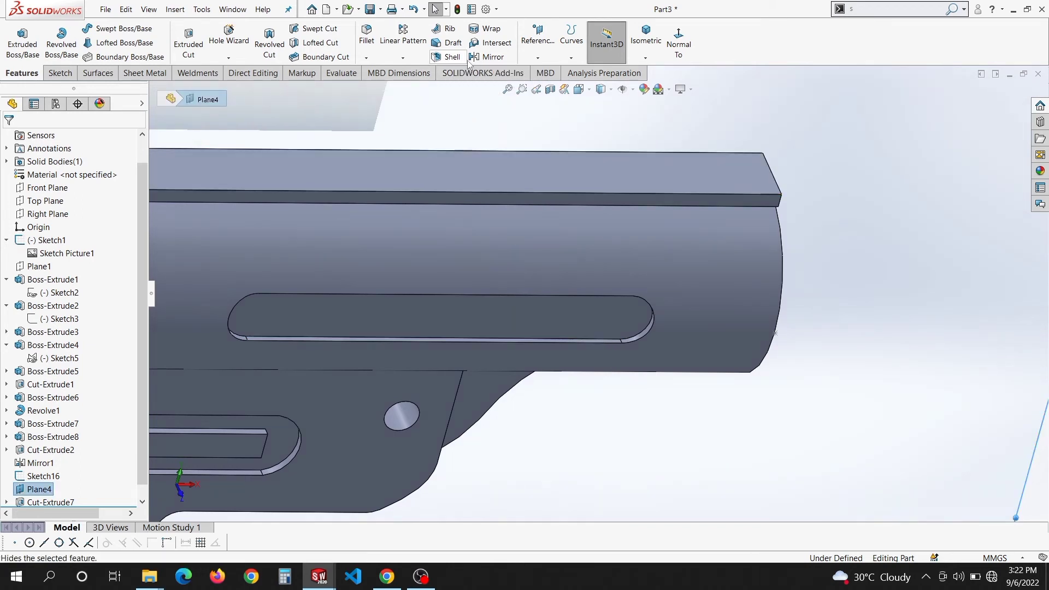
click(489, 57)
right_click(104, 178)
click(115, 201)
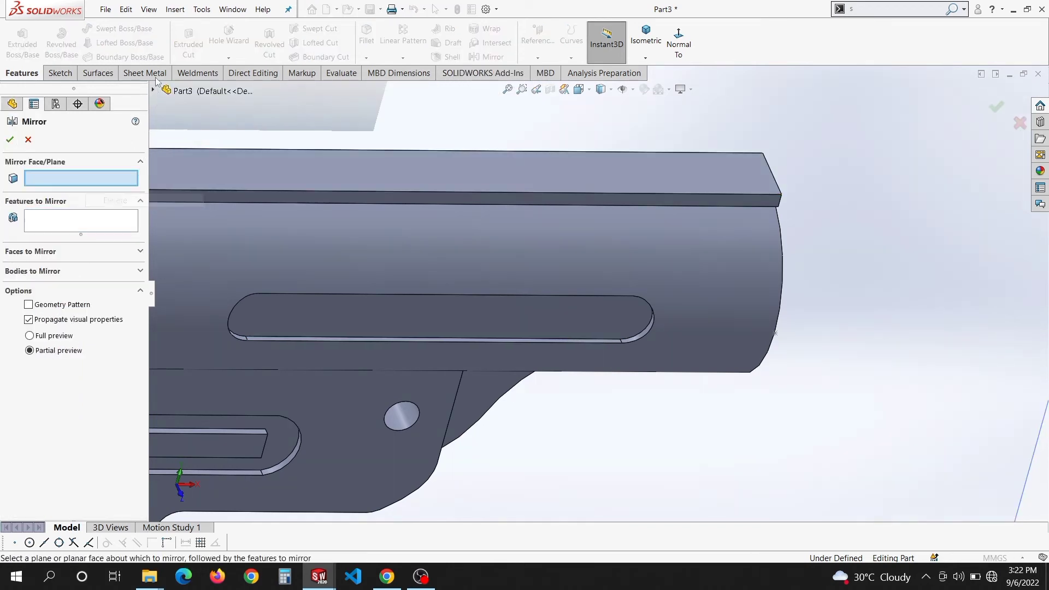
click(153, 89)
click(198, 234)
scroll(656, 270, up, 6)
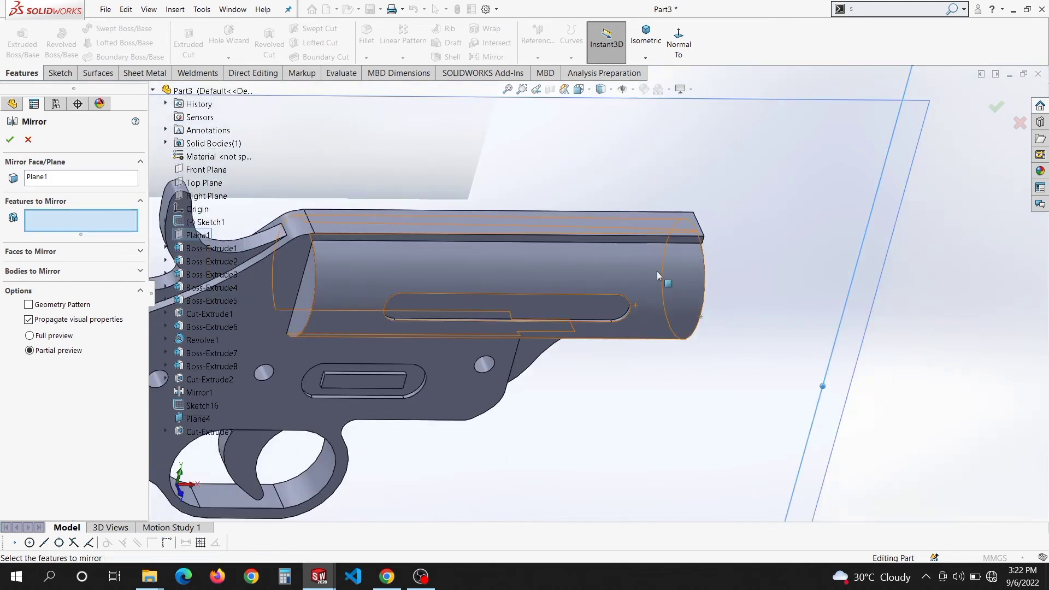
middle_drag(656, 273, 824, 200)
right_click(793, 222)
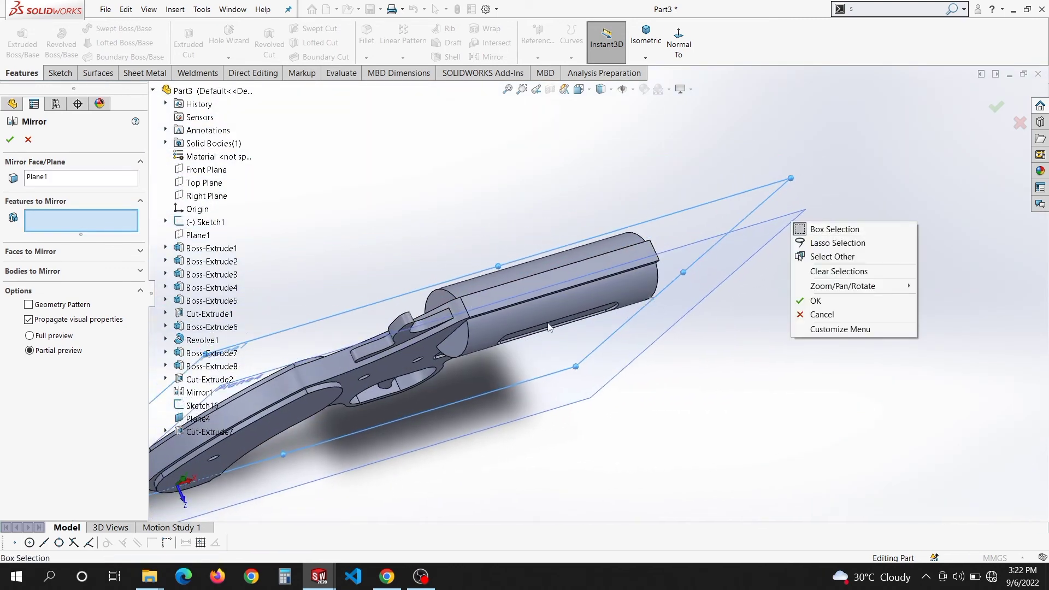
click(699, 329)
middle_drag(611, 316, 618, 303)
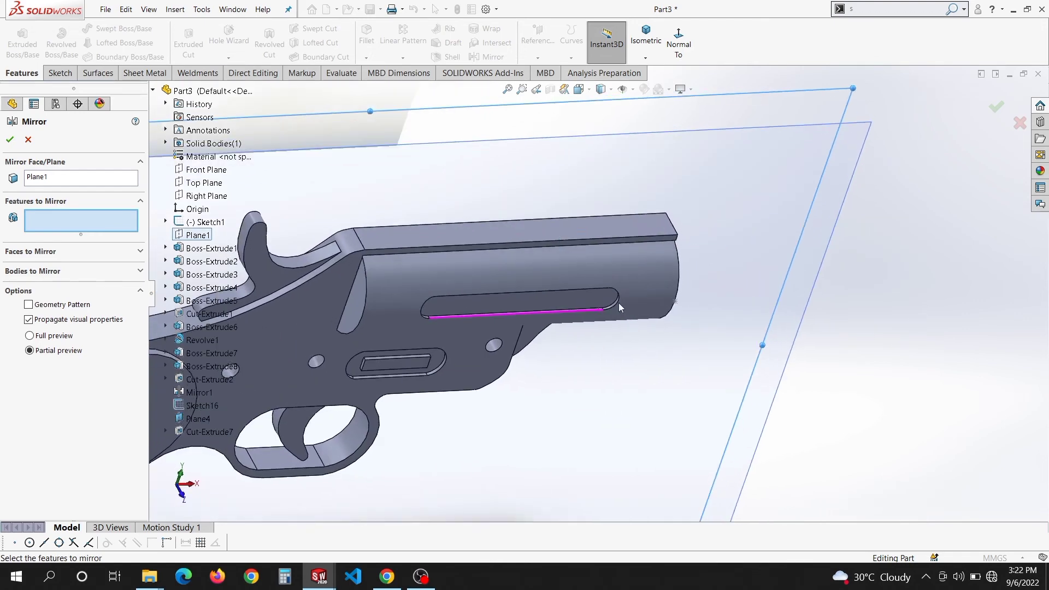
click(599, 299)
click(6, 140)
Hide Plane4, the reference plane beside the barrel
scroll(617, 219, up, 5)
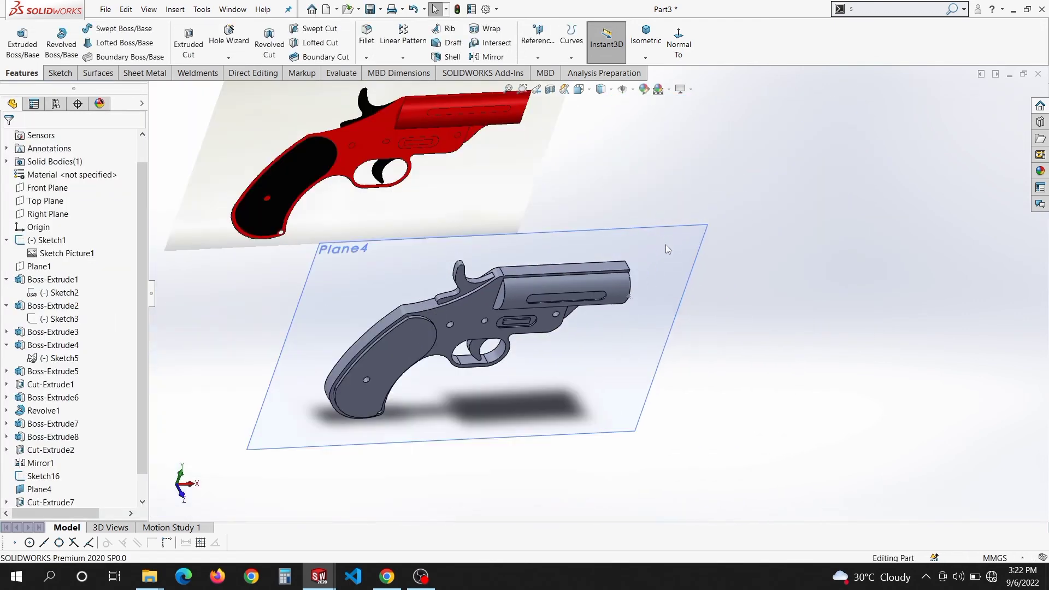
middle_drag(665, 244, 677, 253)
right_click(692, 250)
click(731, 236)
Sketch a circle about 104 mm in diameter on the barrel's muzzle face, concentric with the barrel
scroll(609, 297, down, 3)
middle_drag(609, 297, 511, 334)
right_click(655, 281)
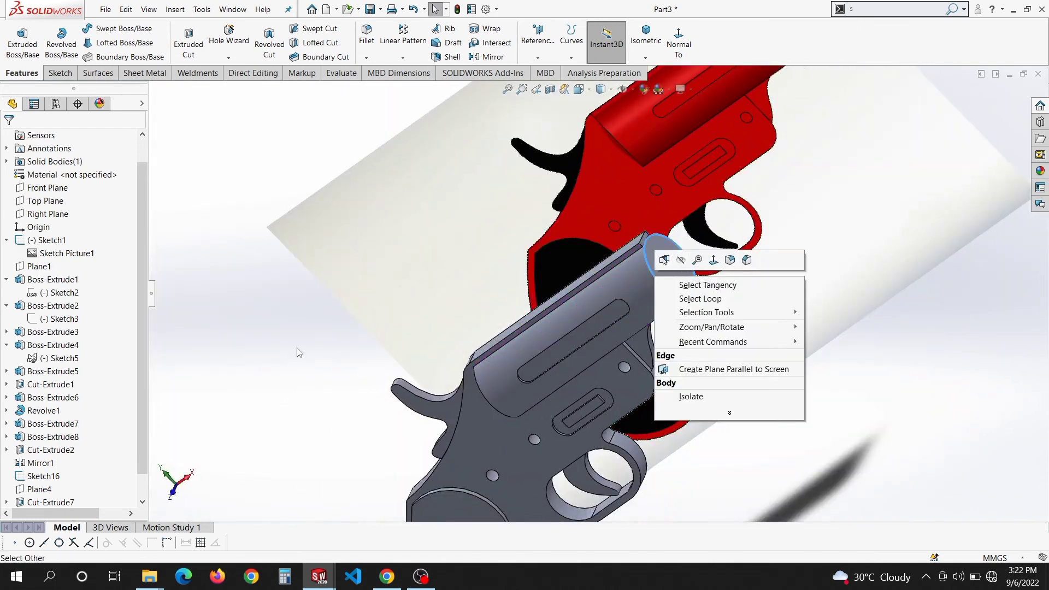
scroll(525, 294, down, 6)
right_click(524, 293)
click(550, 284)
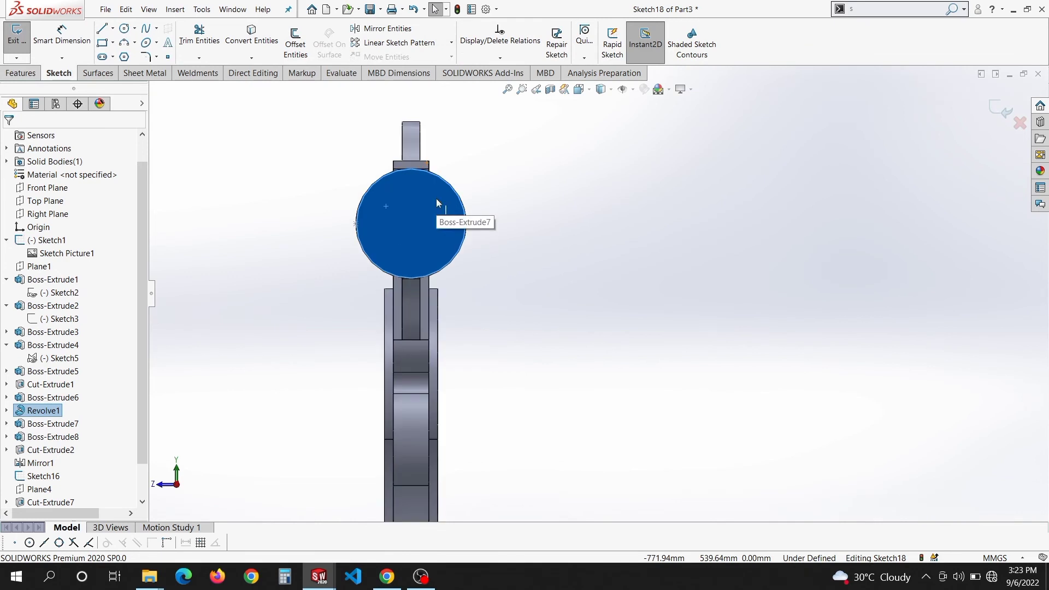
key(s)
click(450, 251)
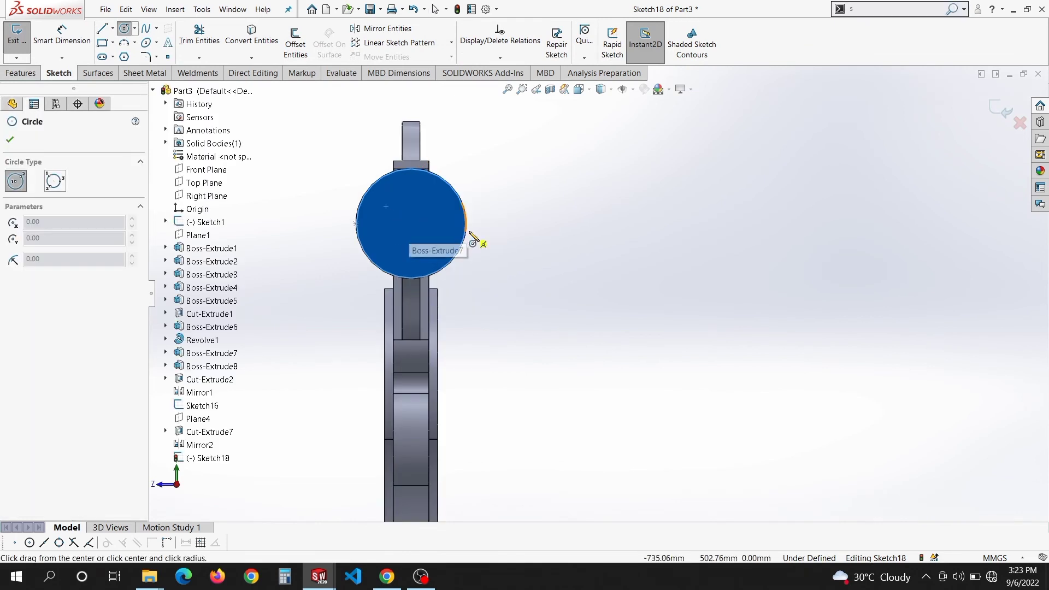
click(412, 224)
click(449, 252)
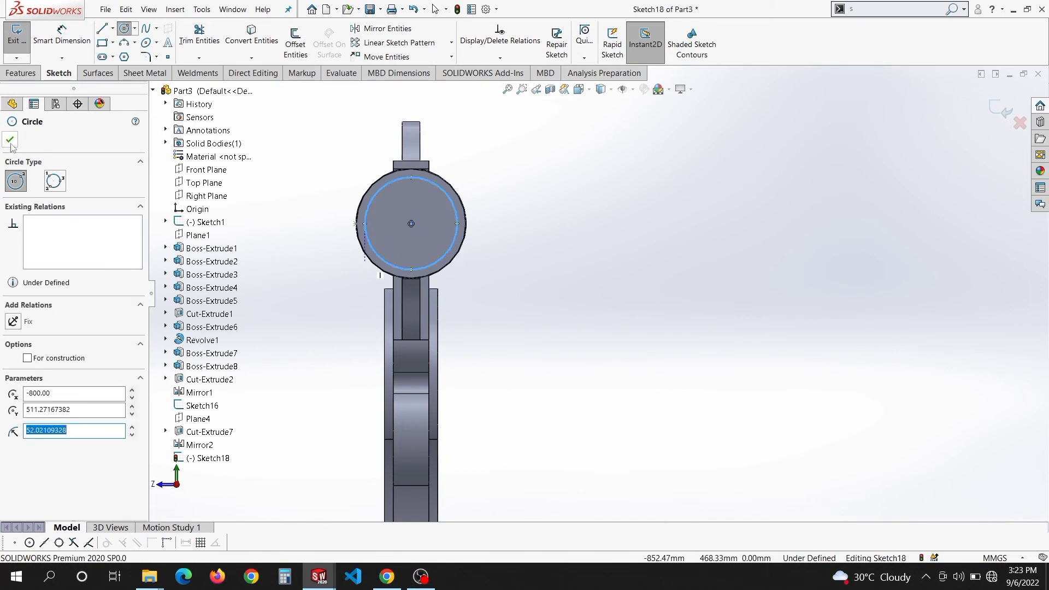
click(10, 140)
Cut the muzzle circle 405 mm deep into the barrel with a blind Extruded Cut to form the bore
click(20, 73)
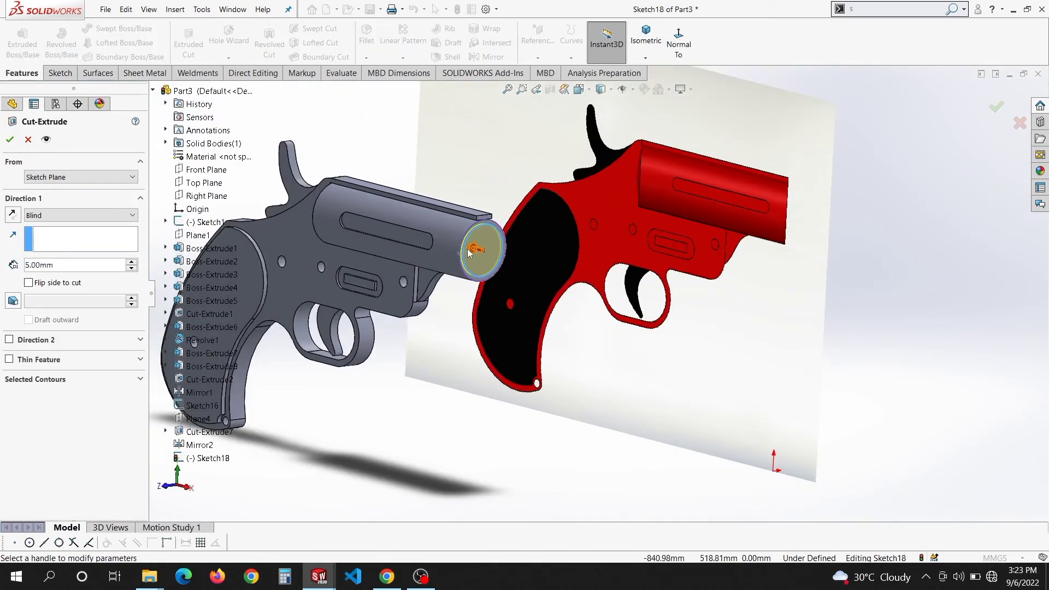
click(471, 250)
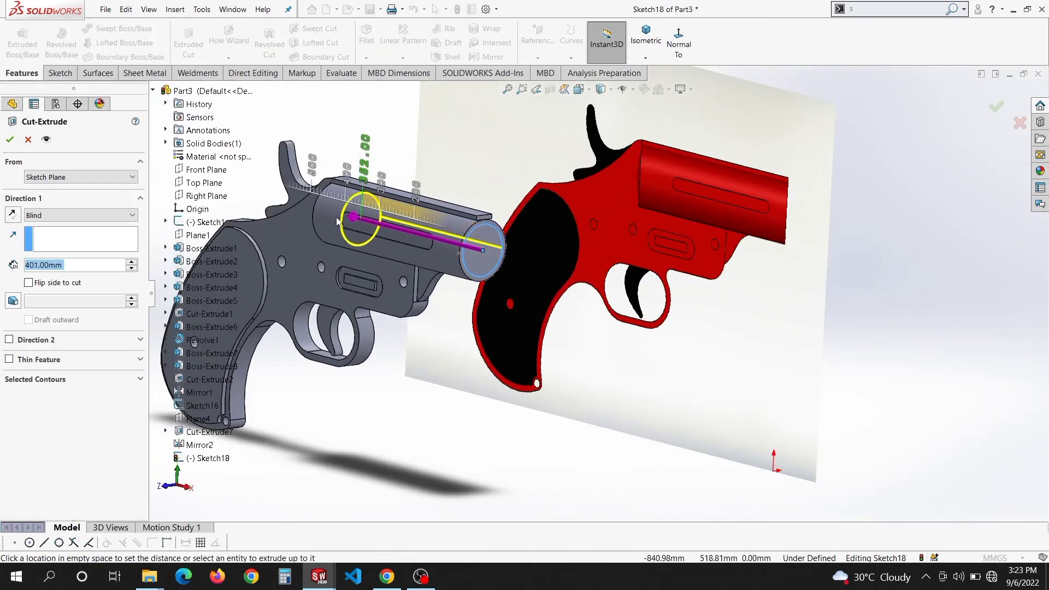
click(340, 225)
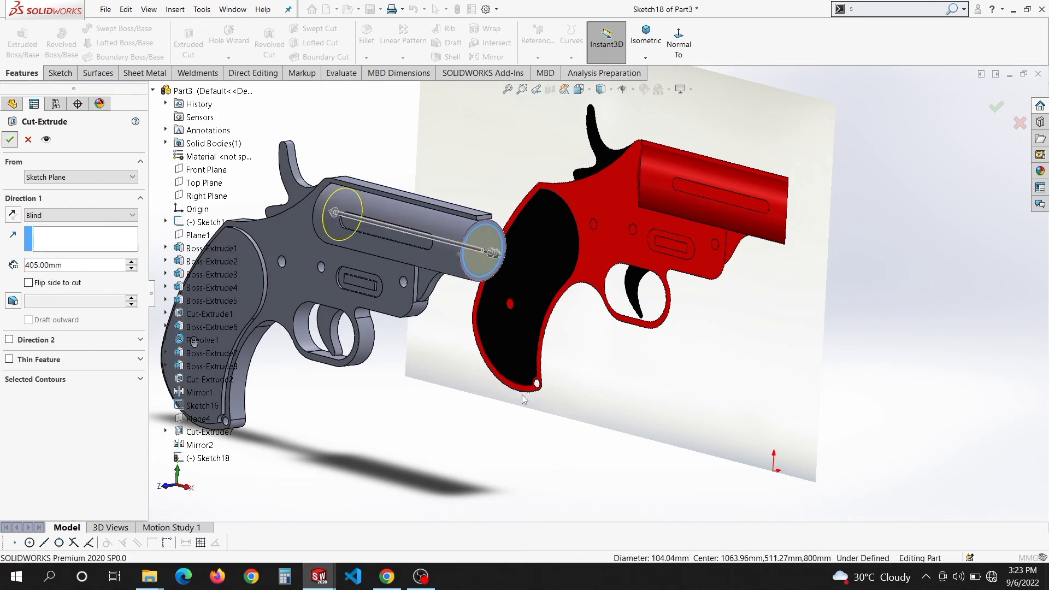
key(Return)
Hide Sketch1 with the reference picture and turn the gun to a side view
scroll(524, 399, up, 4)
middle_drag(475, 396, 540, 378)
right_click(686, 260)
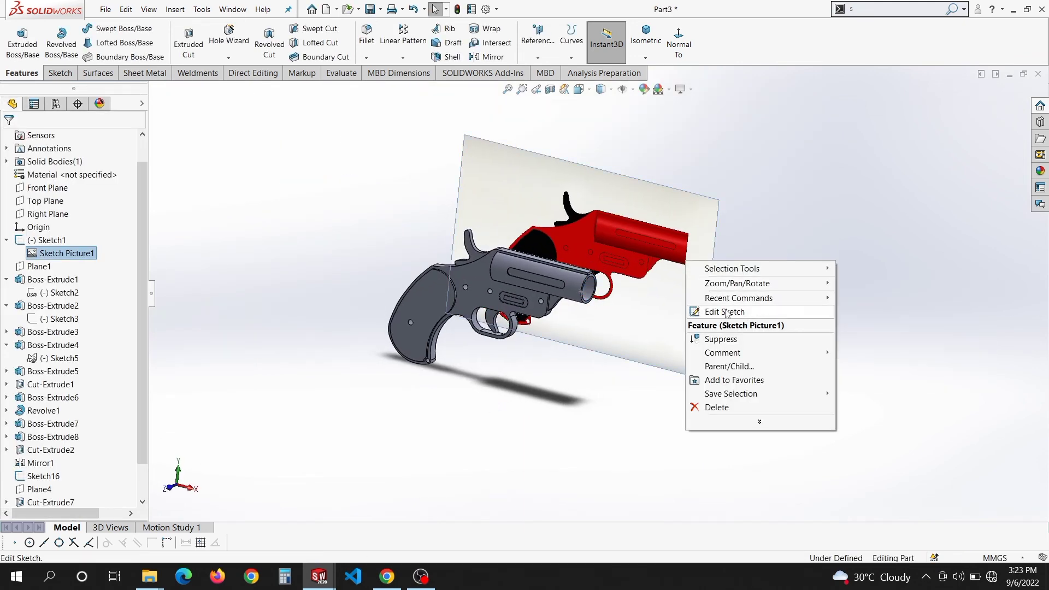
right_click(526, 160)
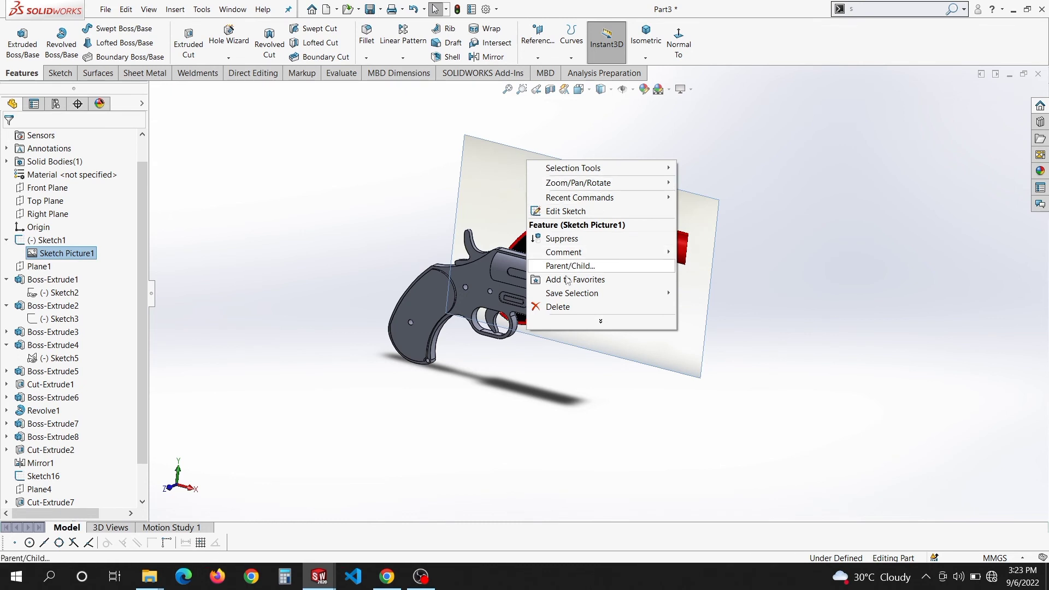
click(290, 176)
click(50, 75)
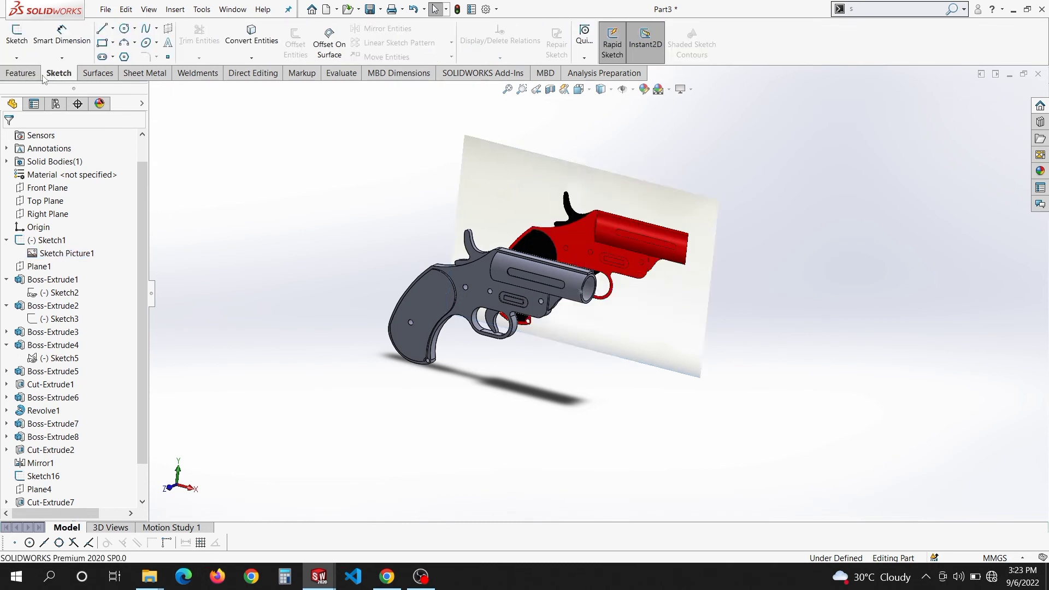
click(33, 74)
click(53, 243)
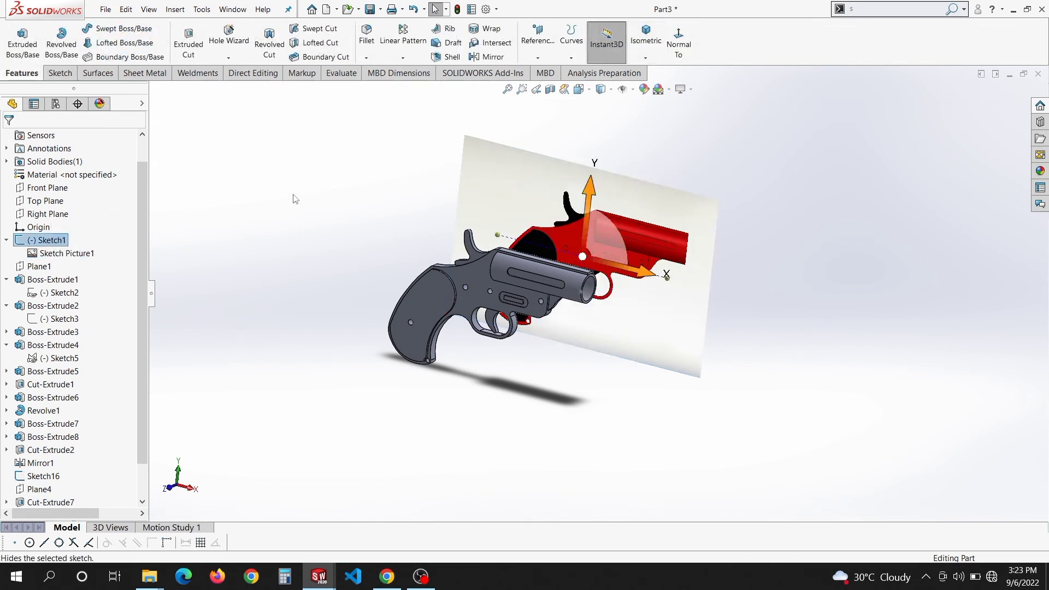
key(ctrl+7)
mouse_move(660, 335)
middle_down()
mouse_move(761, 388)
mouse_move(834, 410)
mouse_move(644, 424)
mouse_move(718, 433)
mouse_move(646, 424)
mouse_move(650, 434)
middle_up()
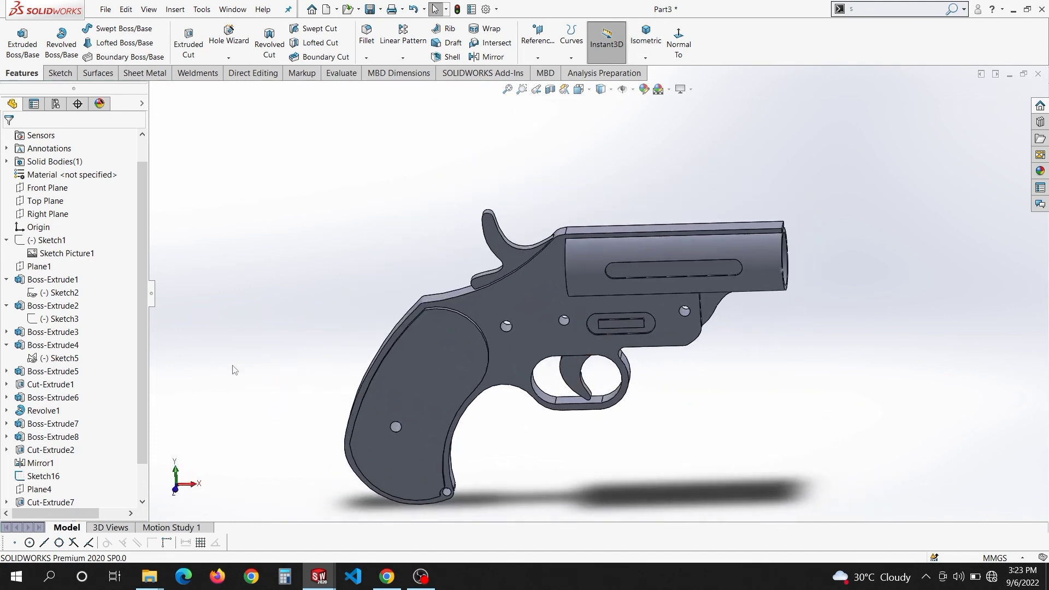
Colour Boss-Extrude1, Revolve1, Cut-Extrude2, Cut-Extrude7, Mirror2 and Cut-Extrude8 red
click(53, 280)
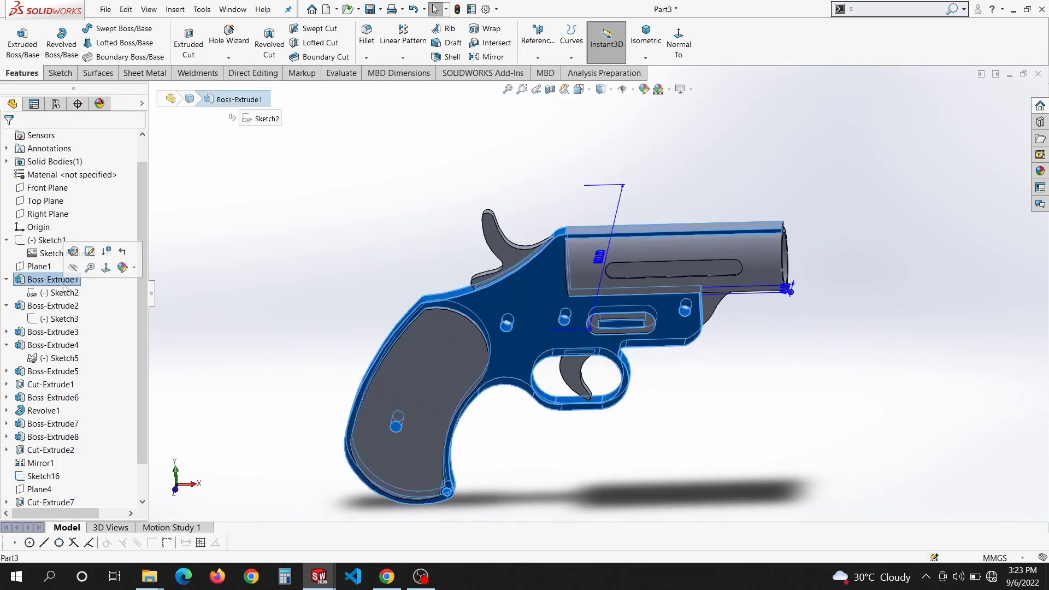
ctrl+click(53, 410)
scroll(57, 426, down, 1)
ctrl+click(60, 415)
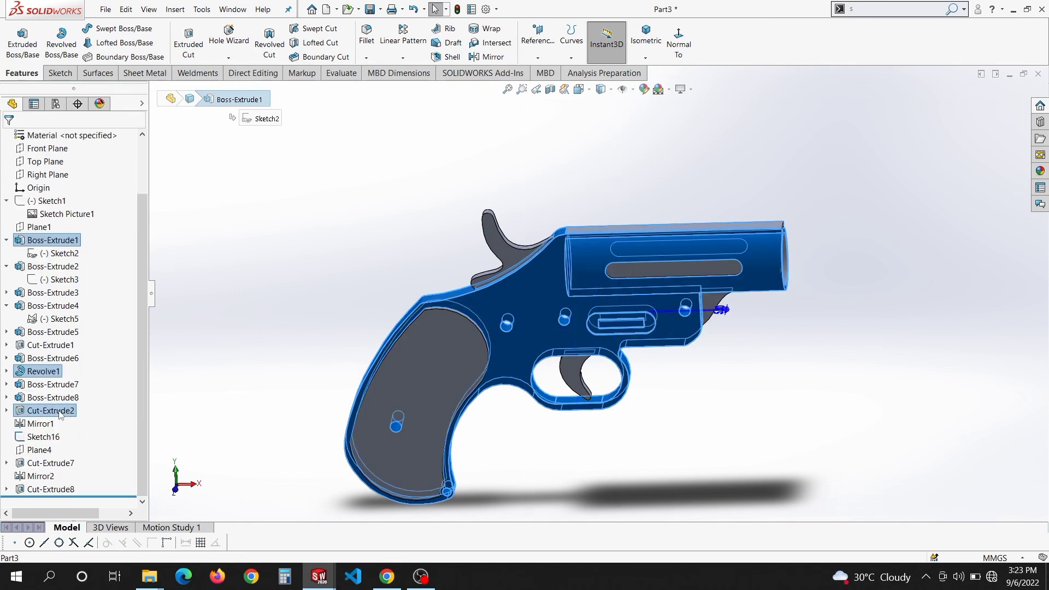
ctrl+click(41, 466)
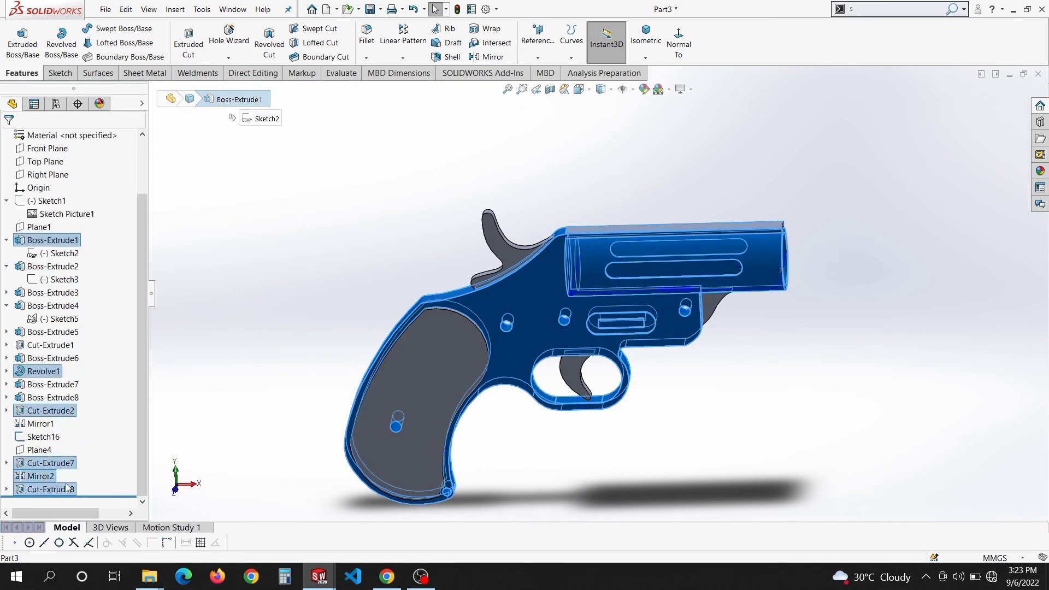
click(644, 89)
click(43, 406)
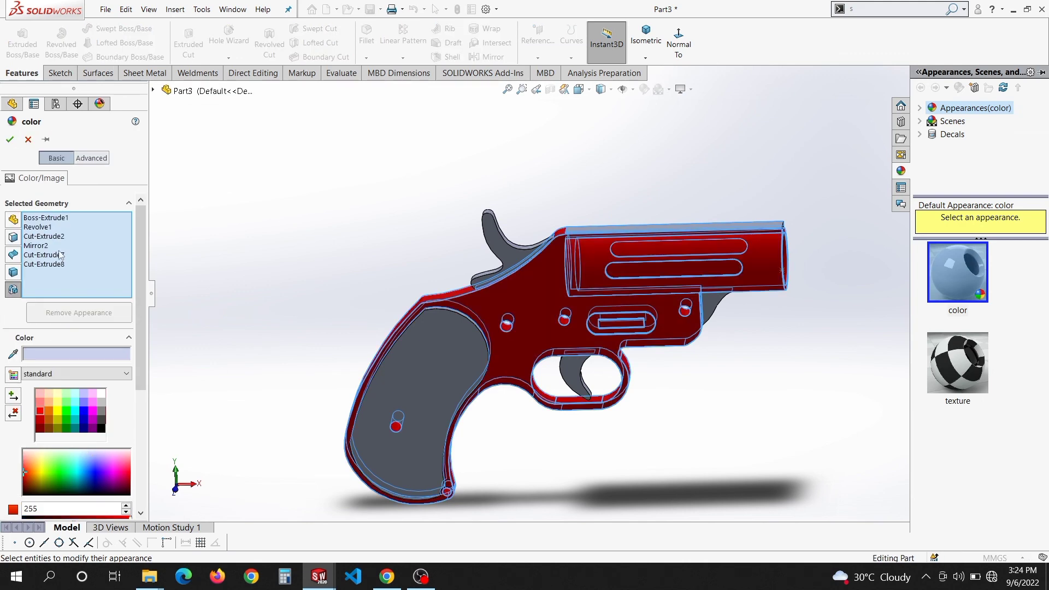
click(10, 140)
Colour Boss-Extrude2 through Boss-Extrude7, covering the hammer, trigger, grips, under-barrel wedge and top rail, dark grey
click(53, 266)
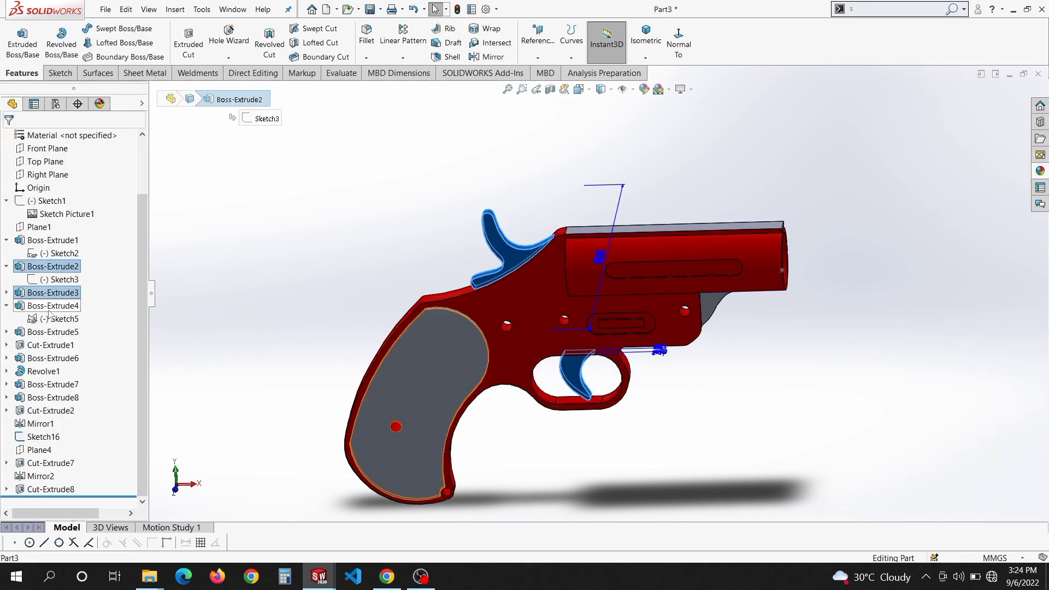
ctrl+click(50, 309)
ctrl+click(52, 334)
middle_drag(190, 335, 295, 311)
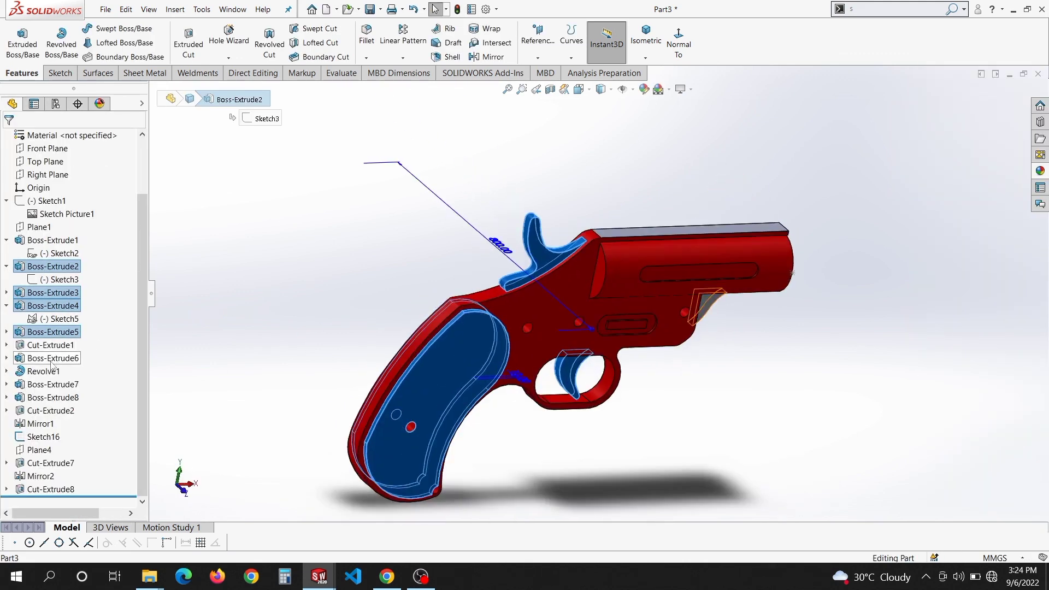
ctrl+click(52, 359)
ctrl+click(50, 385)
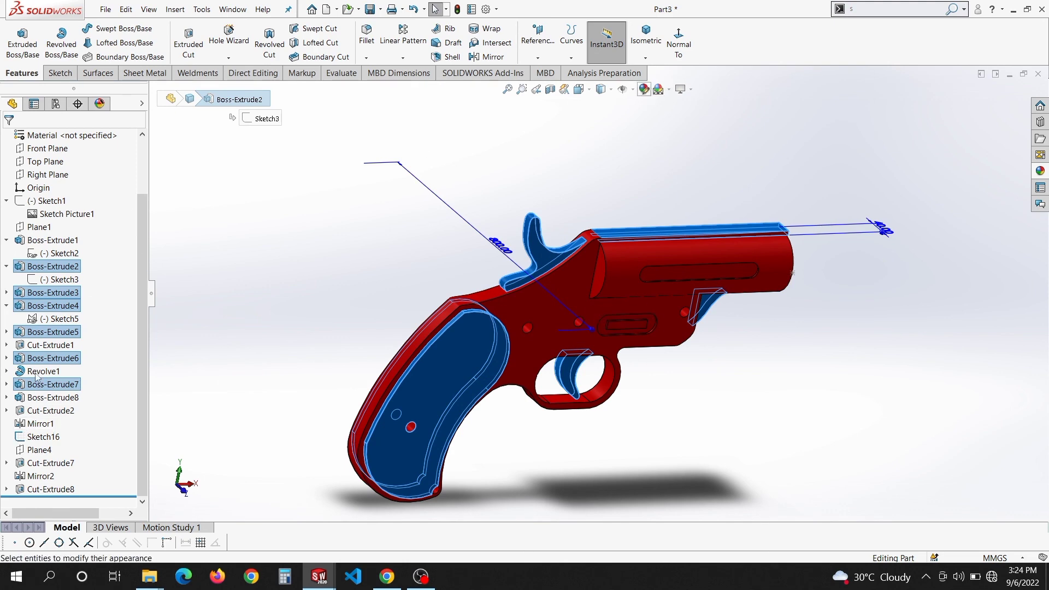
click(90, 427)
click(11, 140)
Open the colour settings for Boss-Extrude6, the small curved wedge under the barrel
middle_drag(470, 204, 424, 187)
scroll(760, 262, down, 3)
middle_drag(655, 284, 693, 292)
click(554, 318)
click(53, 358)
click(644, 89)
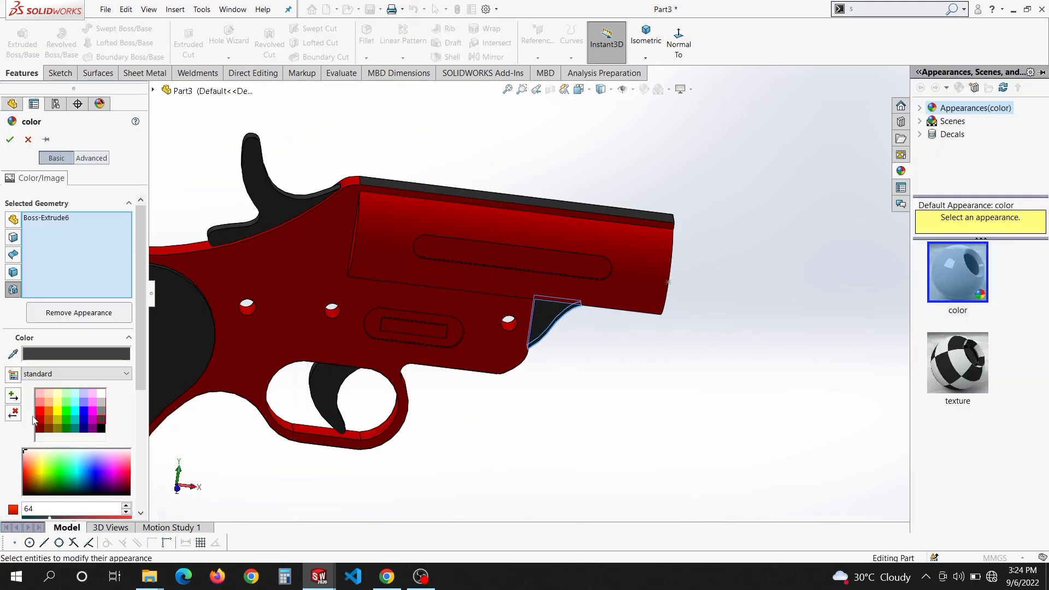